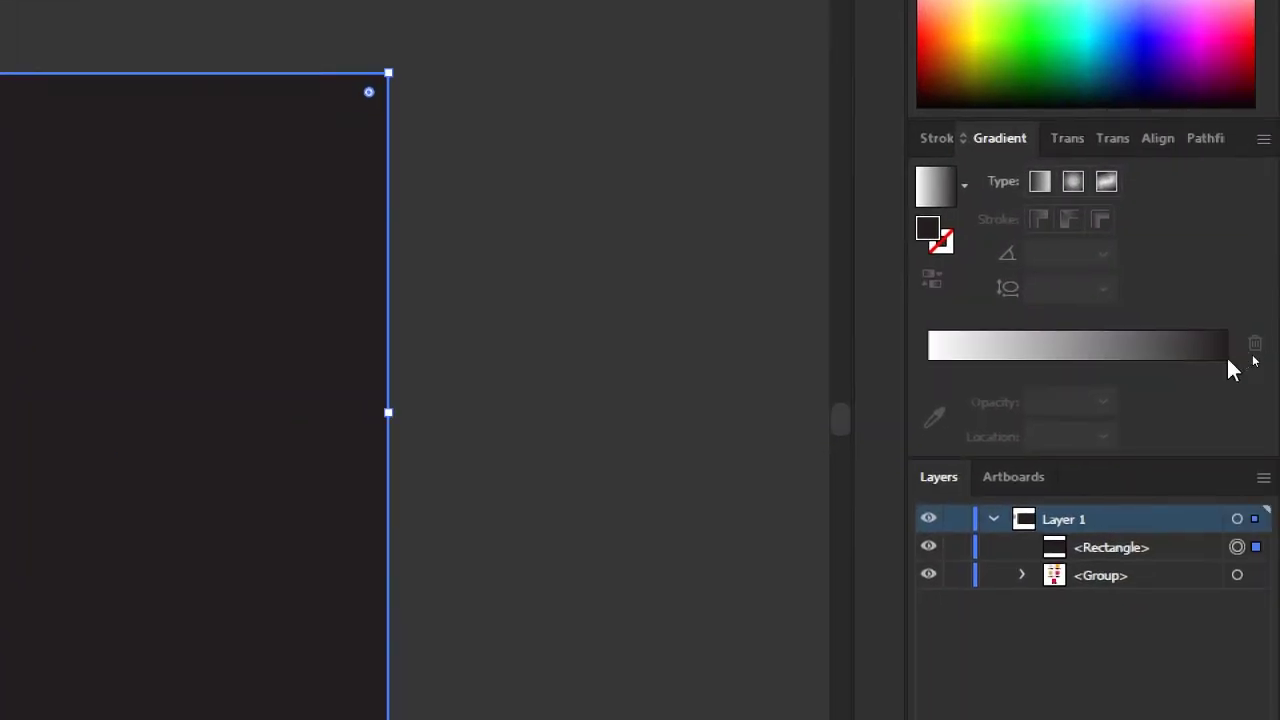
Fill the rectangle with a radial gradient and sample the pink F8C7D3 swatch for its starting stop
{"action": "left_click", "coordinate": [1183, 350]}
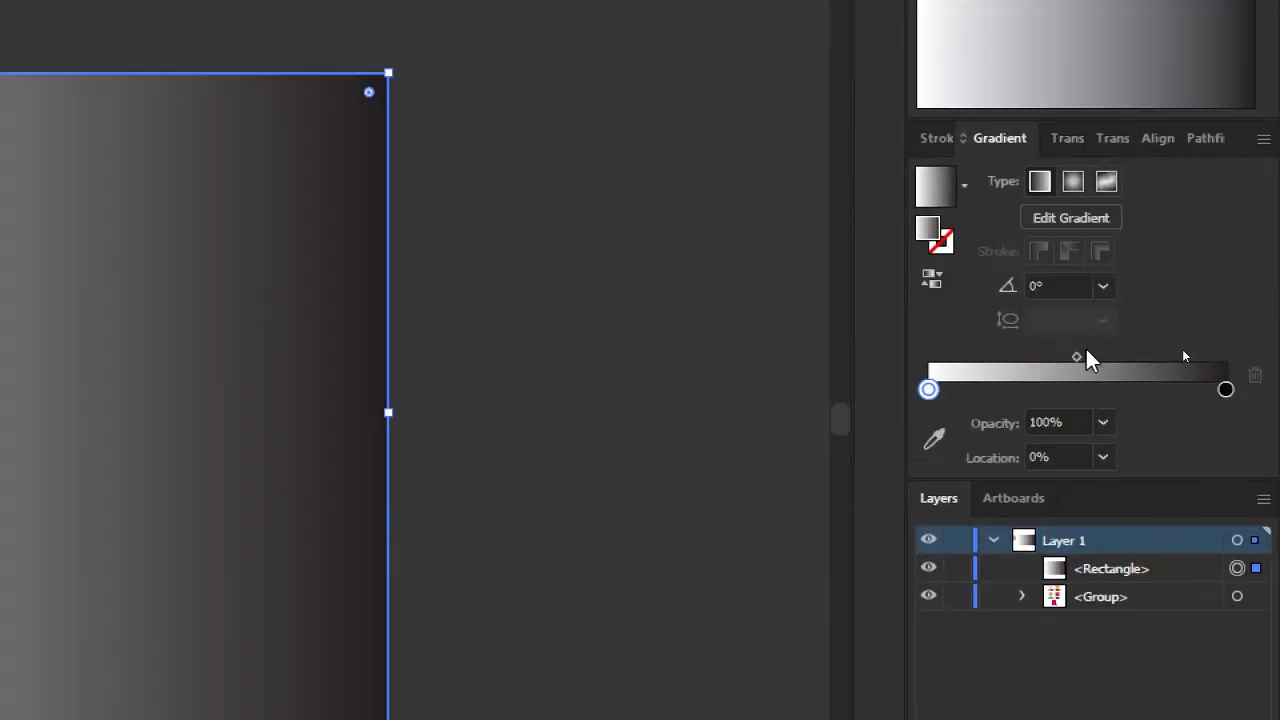
{"action": "left_click", "coordinate": [1073, 181]}
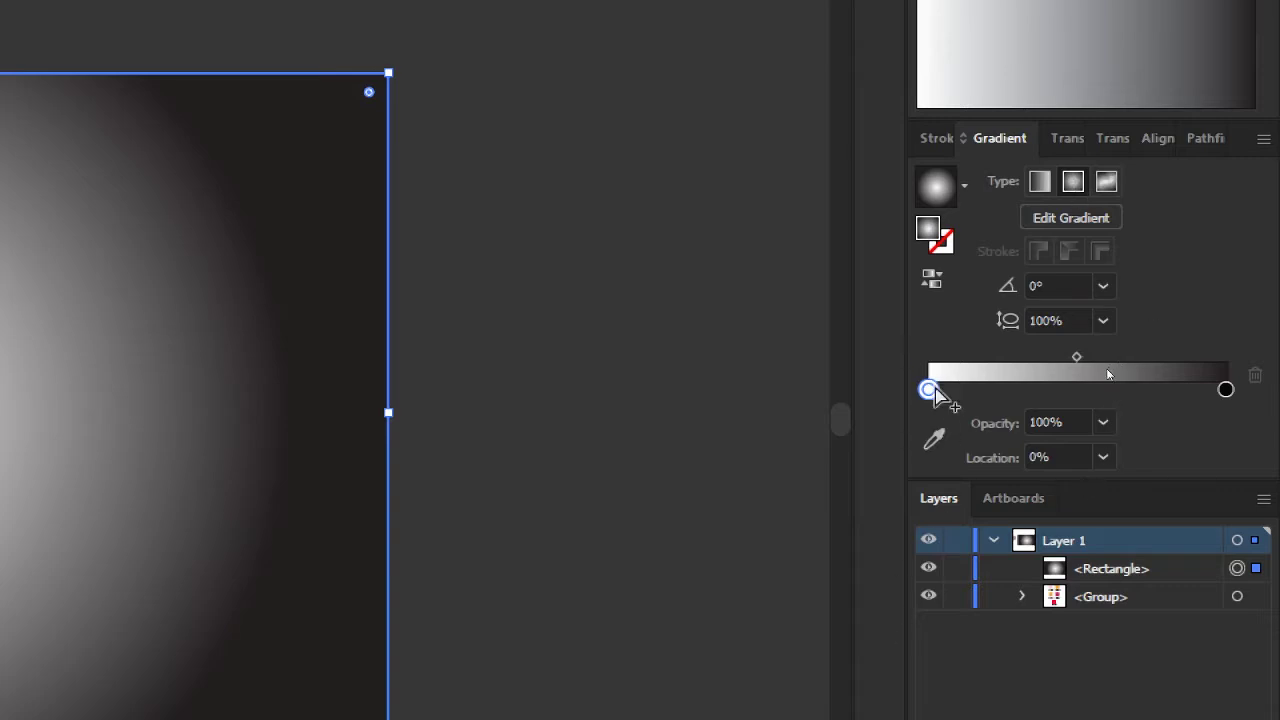
{"action": "left_click", "coordinate": [936, 441]}
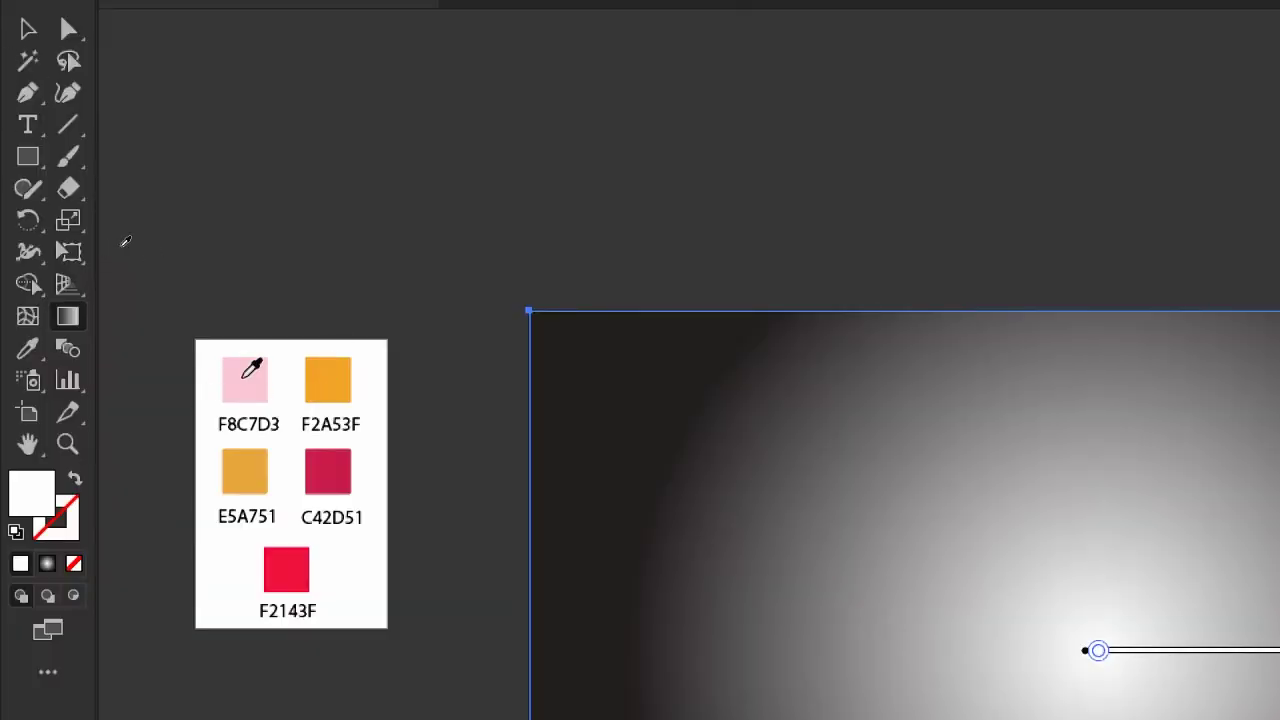
{"action": "left_click", "coordinate": [245, 377]}
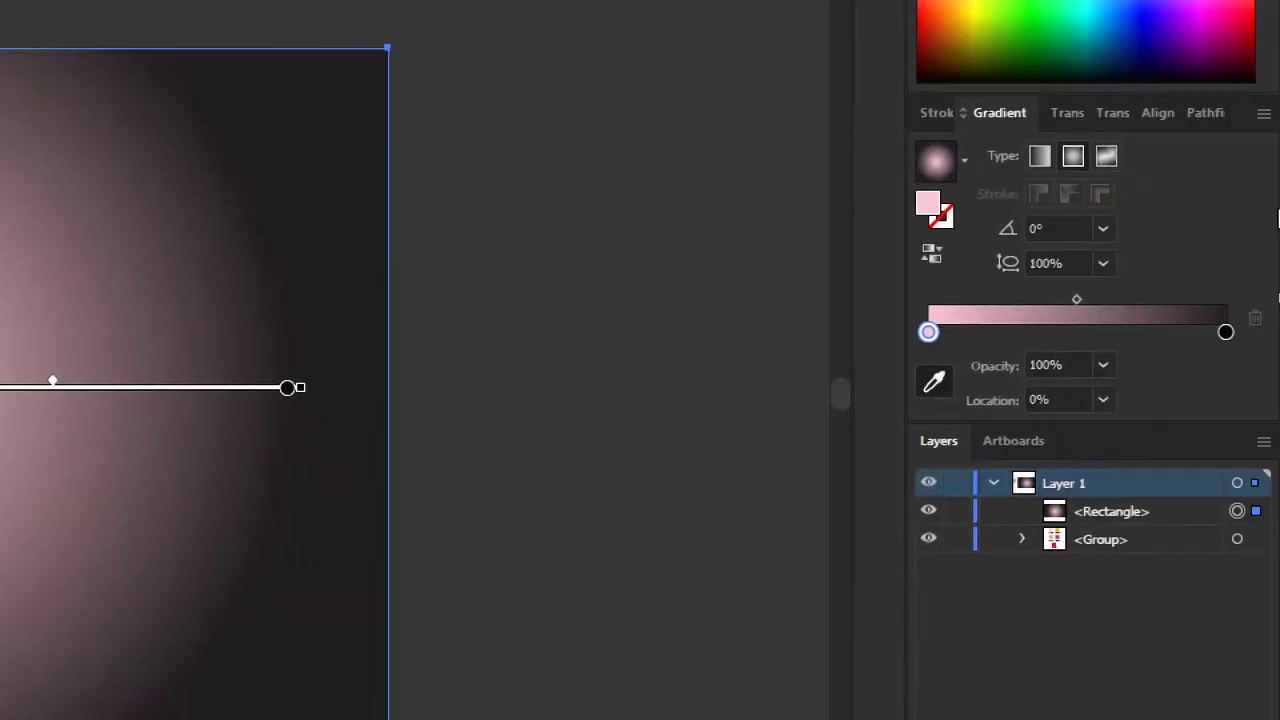
Duplicate the pink gradient stop to about 37% along the ramp and delete the black end stop
{"action": "left_click_drag", "start_coordinate": [945, 338], "coordinate": [1039, 333]}
{"action": "left_click", "coordinate": [1226, 332]}
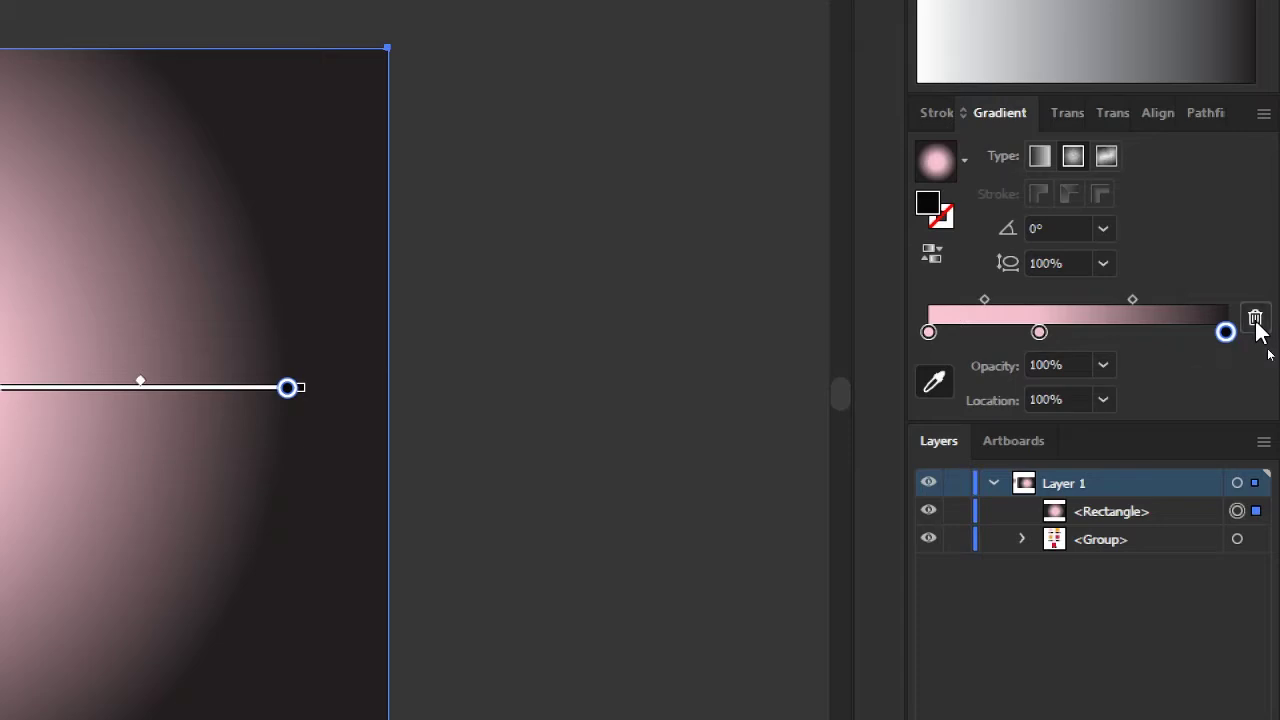
{"action": "left_click", "coordinate": [1255, 318]}
Place the second pink stop at 100% location with 0% opacity, and reverse the gradient
{"action": "left_click", "coordinate": [1039, 332]}
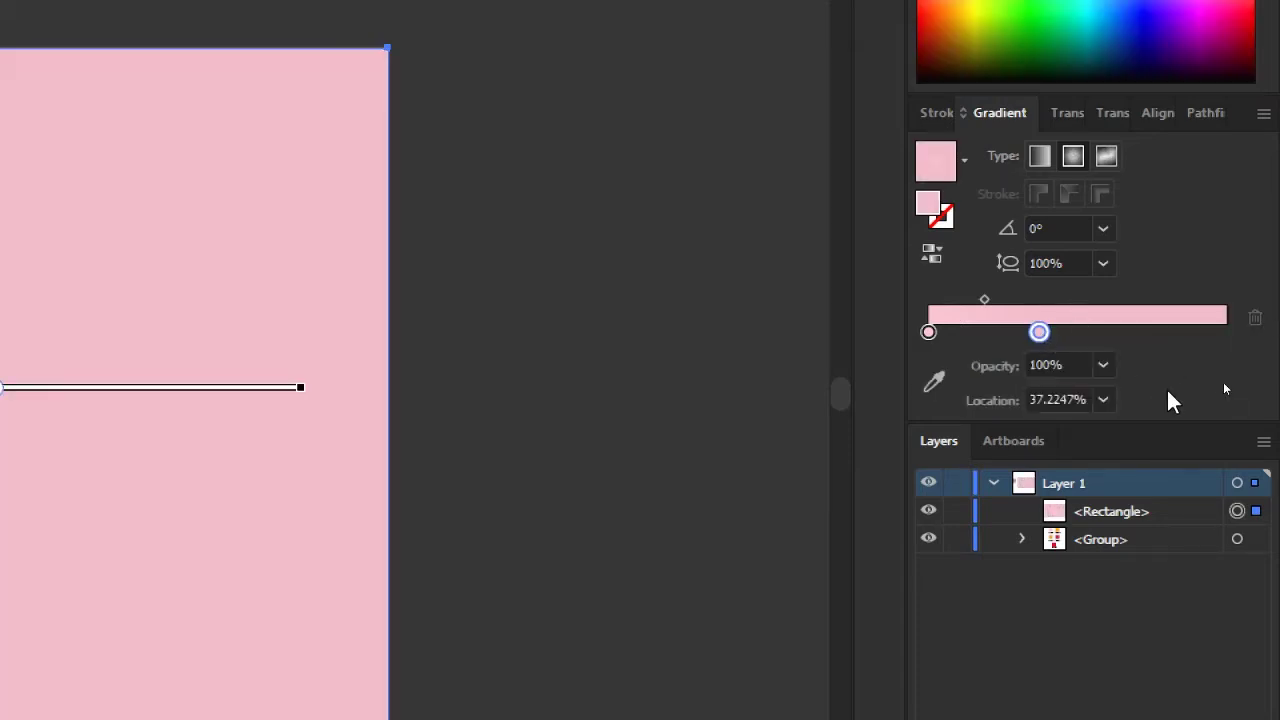
{"action": "left_click", "coordinate": [1102, 365]}
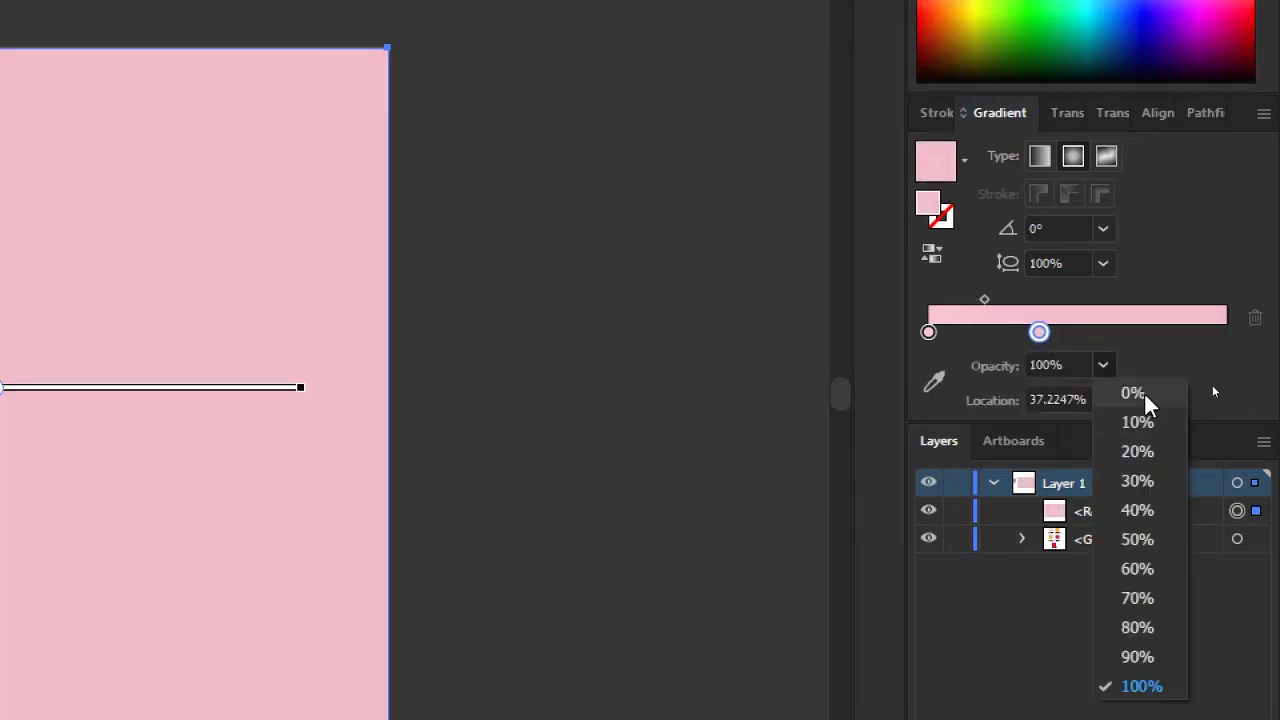
{"action": "left_click", "coordinate": [1133, 393]}
{"action": "left_click_drag", "start_coordinate": [1040, 334], "coordinate": [1257, 334]}
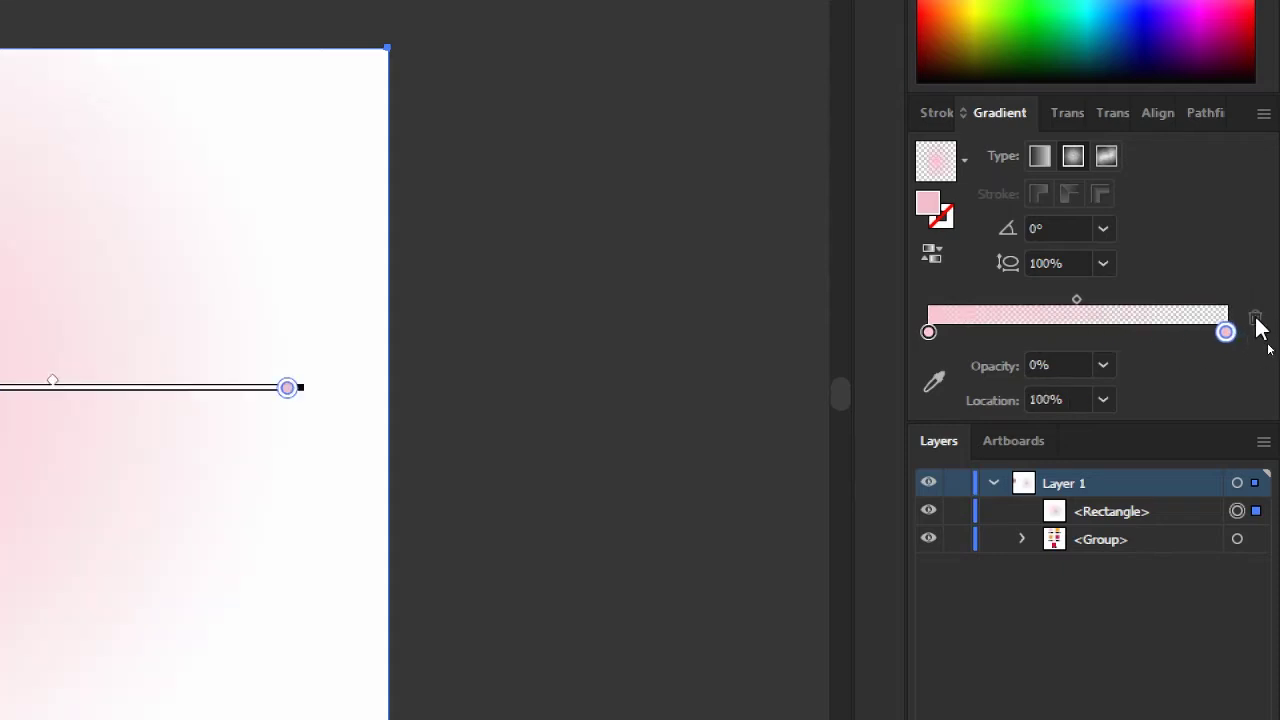
{"action": "left_click", "coordinate": [940, 252]}
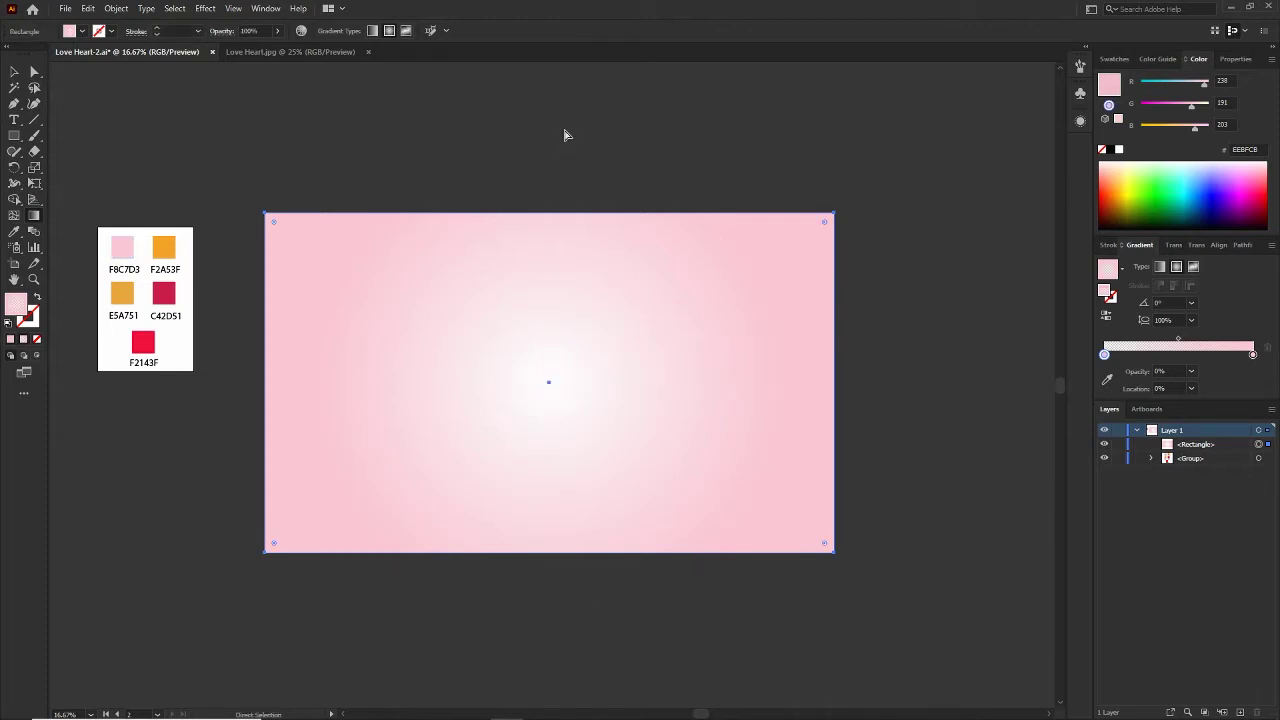
Redraw the radial gradient vertically from above the rectangle down to about its centre
{"action": "key", "text": "ctrl+minus"}
{"action": "key", "text": "ctrl+minus"}
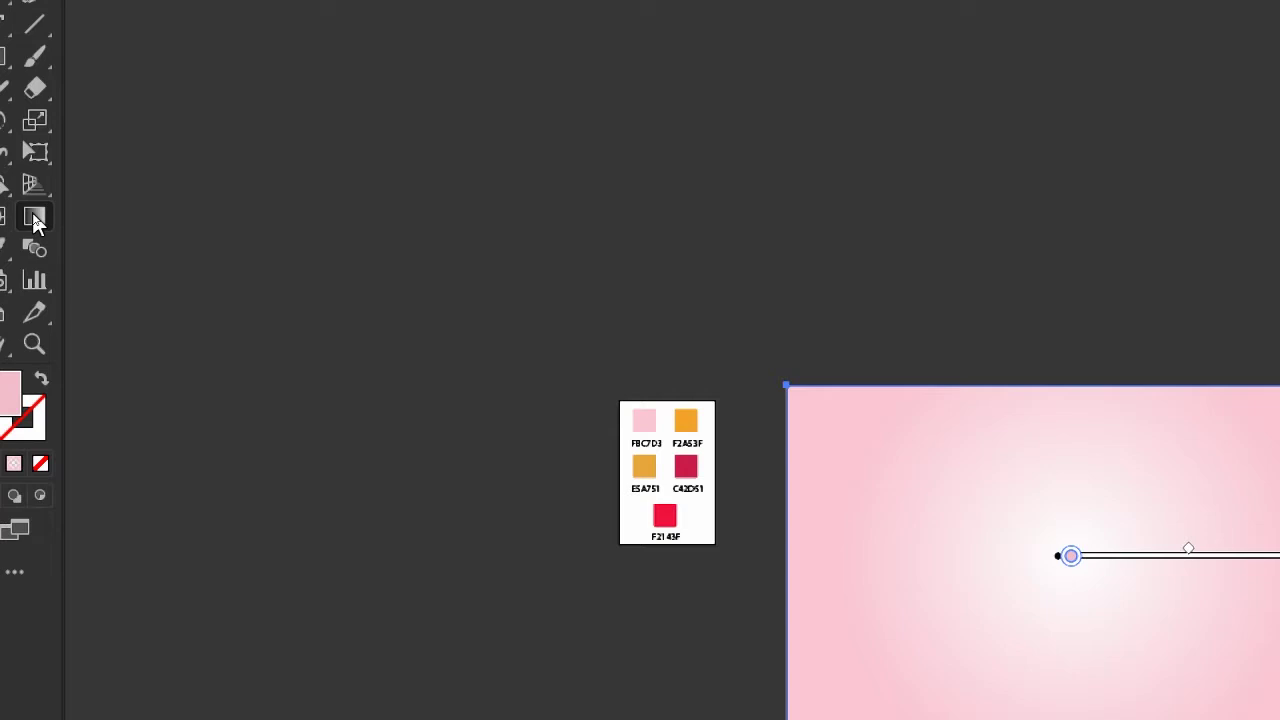
{"action": "left_click_drag", "start_coordinate": [1072, 154], "coordinate": [1068, 523]}
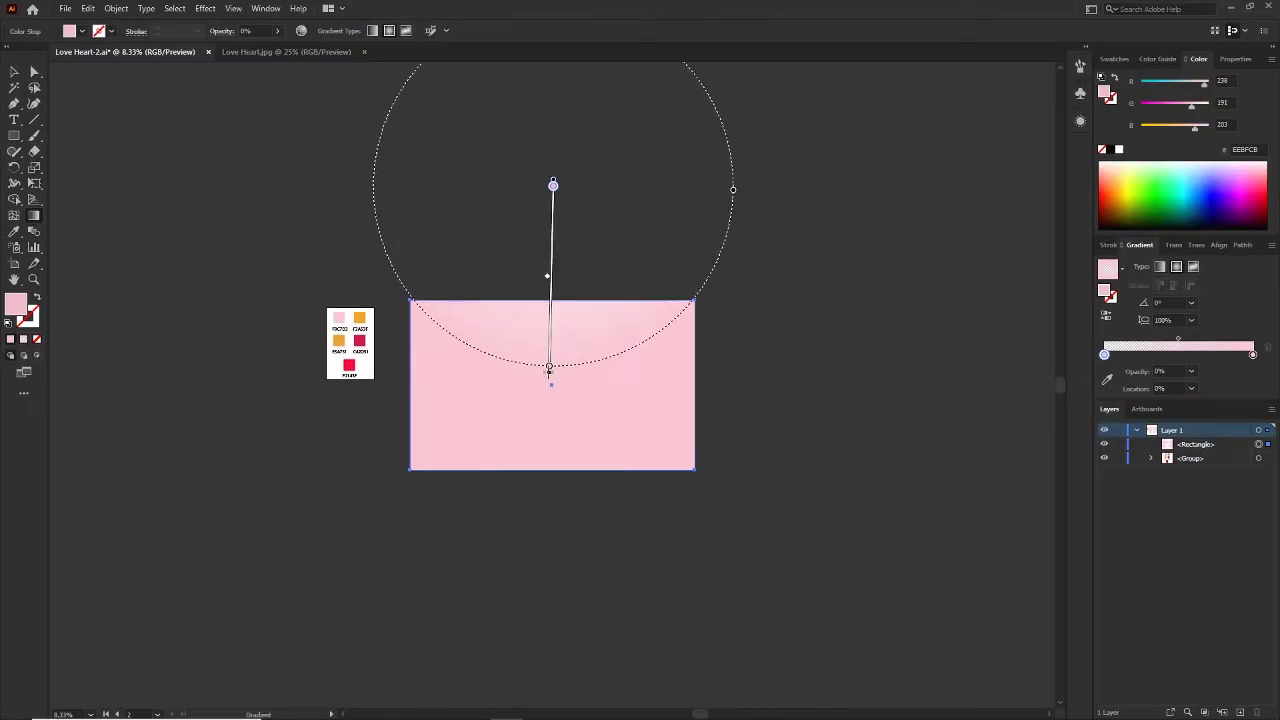
{"action": "left_click_drag", "start_coordinate": [549, 368], "coordinate": [551, 377]}
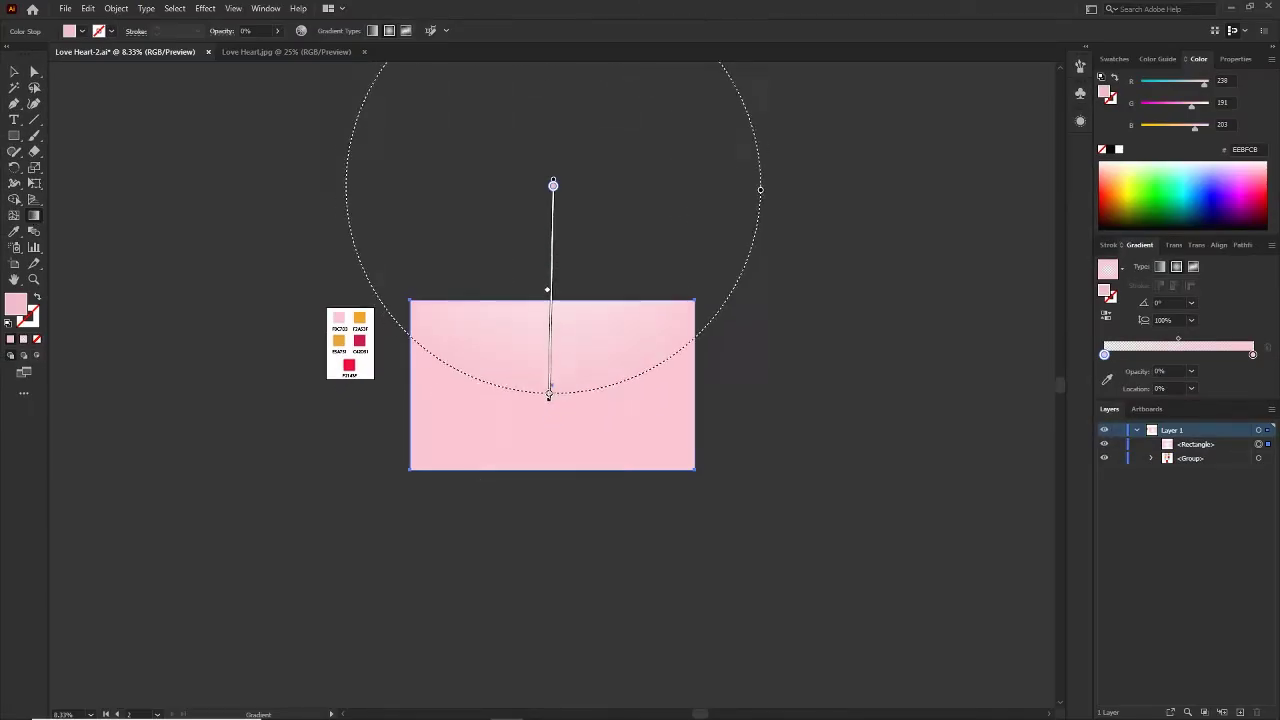
Add an intermediate gradient stop, slide it to about 26%, and remove it again
{"action": "left_click", "coordinate": [553, 219]}
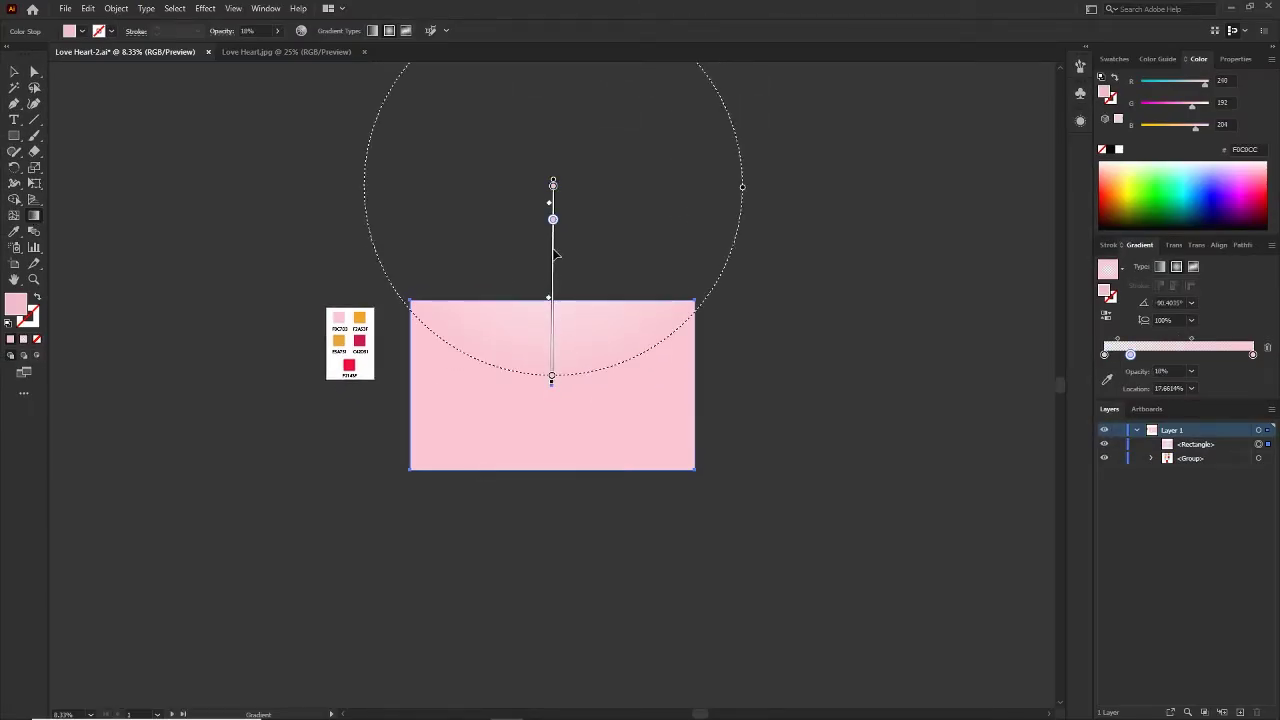
{"action": "mouse_move", "coordinate": [555, 254]}
{"action": "left_mouse_down"}
{"action": "mouse_move", "coordinate": [555, 311]}
{"action": "mouse_move", "coordinate": [555, 266]}
{"action": "left_mouse_up"}
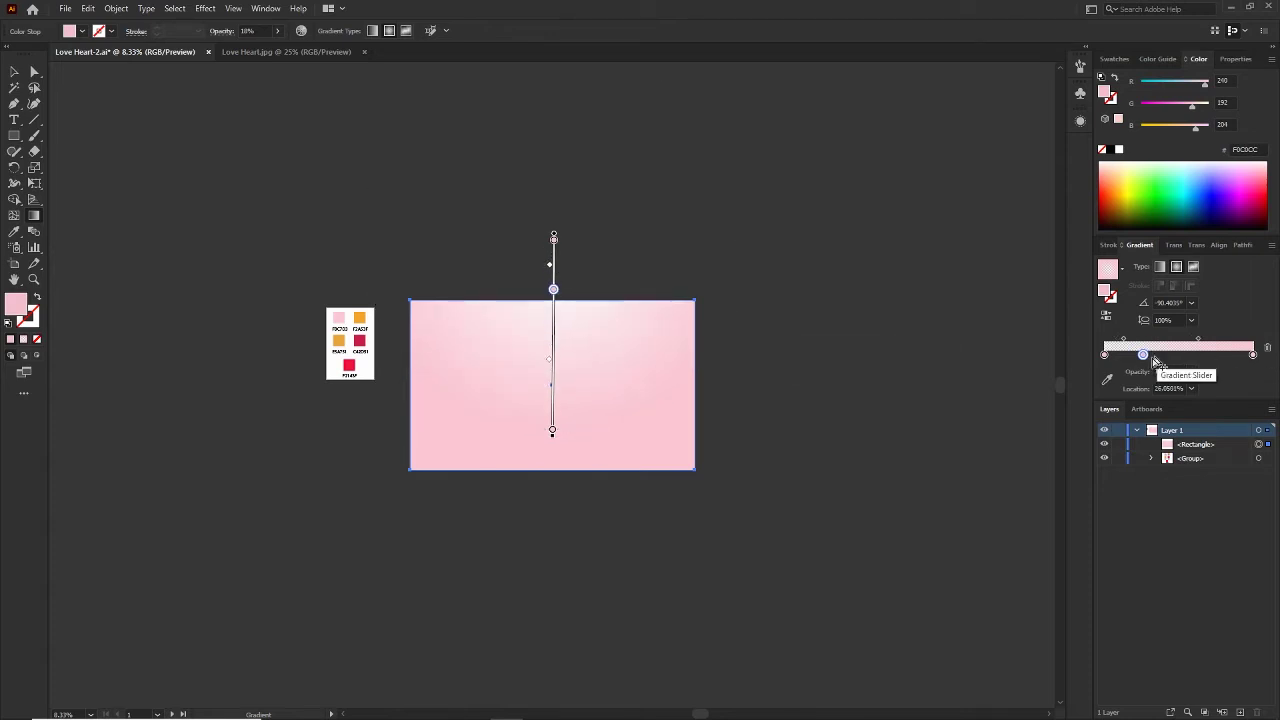
{"action": "left_click", "coordinate": [1267, 347]}
Redraw the radial gradient from the rectangle's upper middle to well below it, and shift its midpoint toward the outer stop
{"action": "left_click_drag", "start_coordinate": [547, 345], "coordinate": [545, 645]}
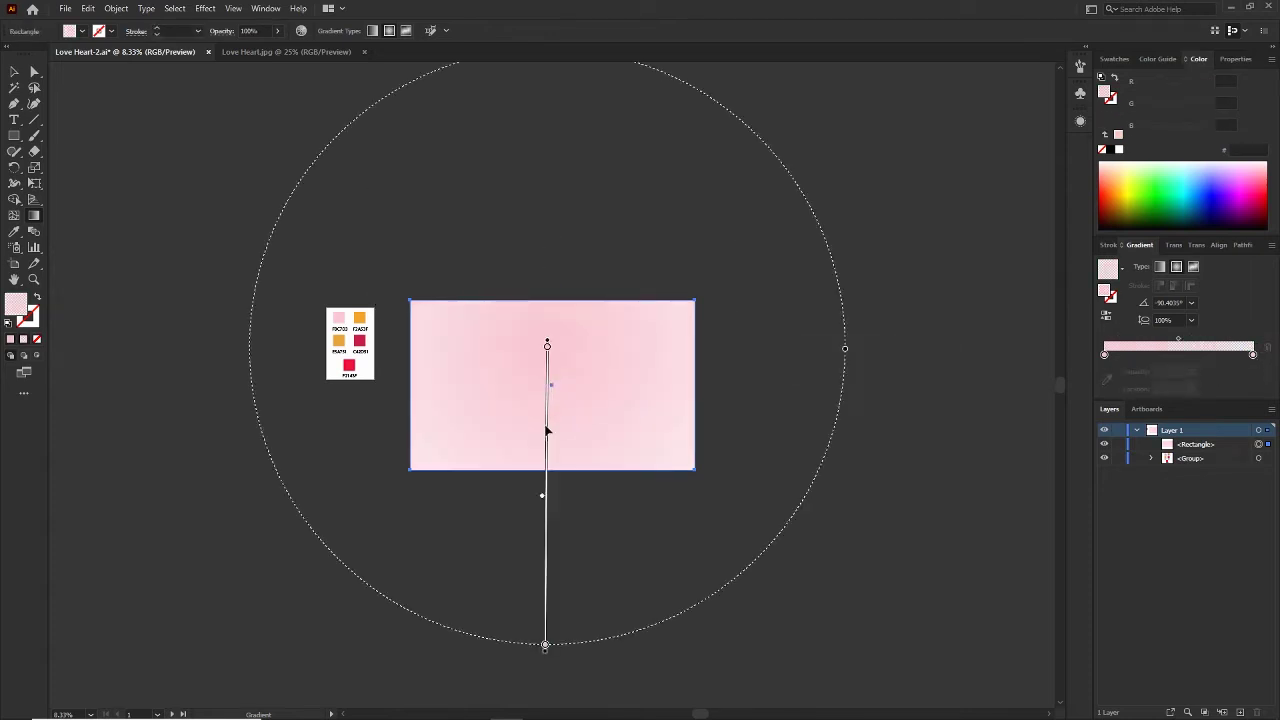
{"action": "left_click_drag", "start_coordinate": [1183, 341], "coordinate": [1217, 343]}
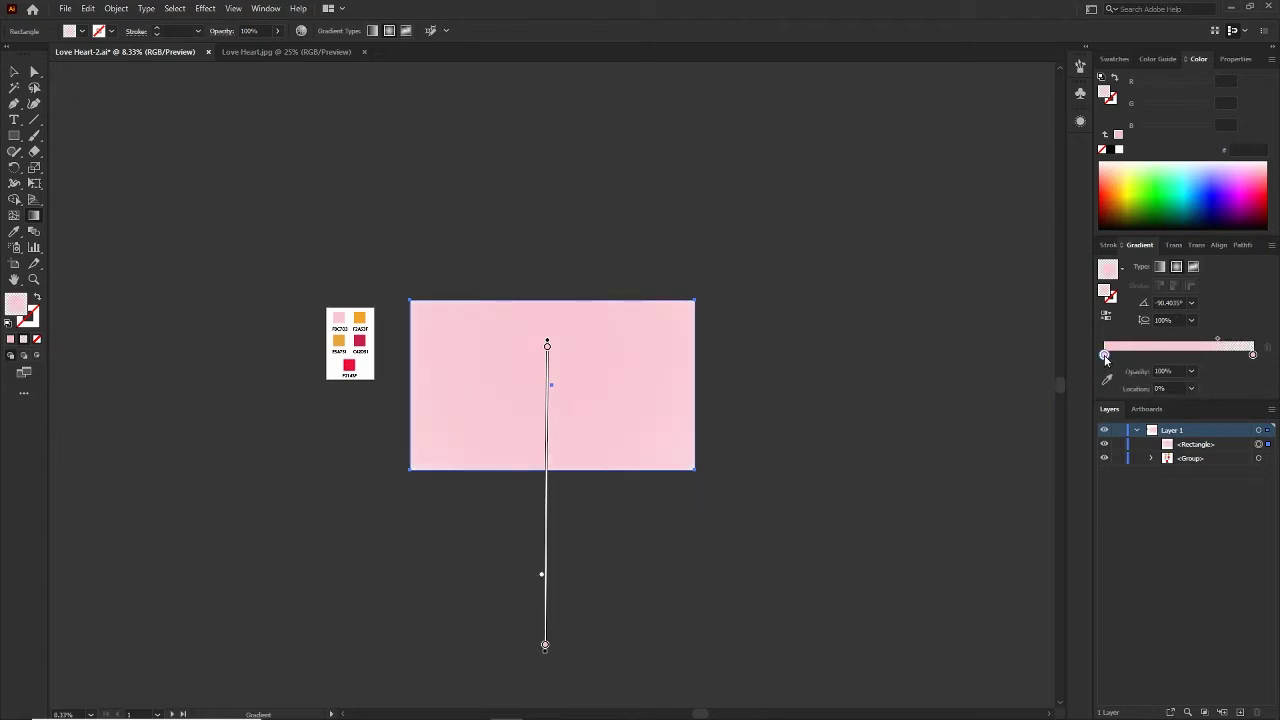
Reverse the gradient so its transparent end is at the centre, and move its origin toward the rectangle's middle
{"action": "left_click", "coordinate": [1104, 355]}
{"action": "left_click", "coordinate": [1105, 315]}
{"action": "left_click_drag", "start_coordinate": [547, 383], "coordinate": [557, 413]}
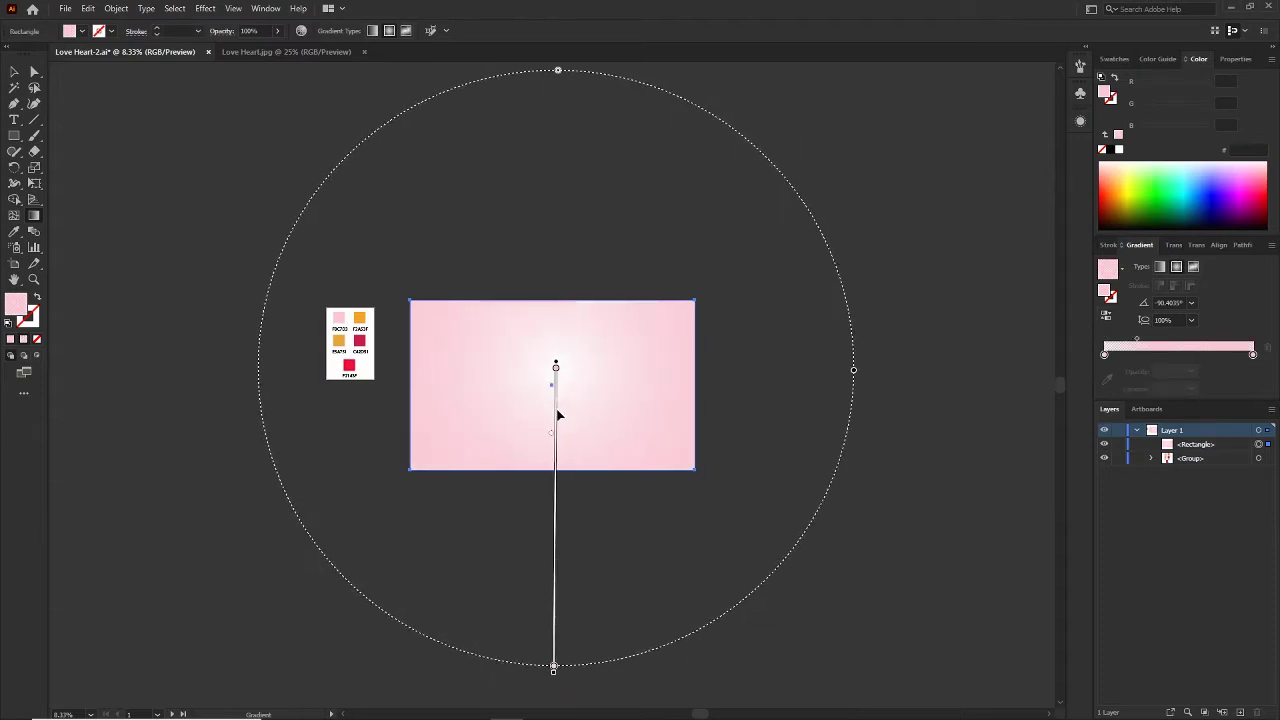
Pull the outer pink stop inward to about 32% and align the gradient's origin with the rectangle's centre
{"action": "left_click", "coordinate": [553, 648]}
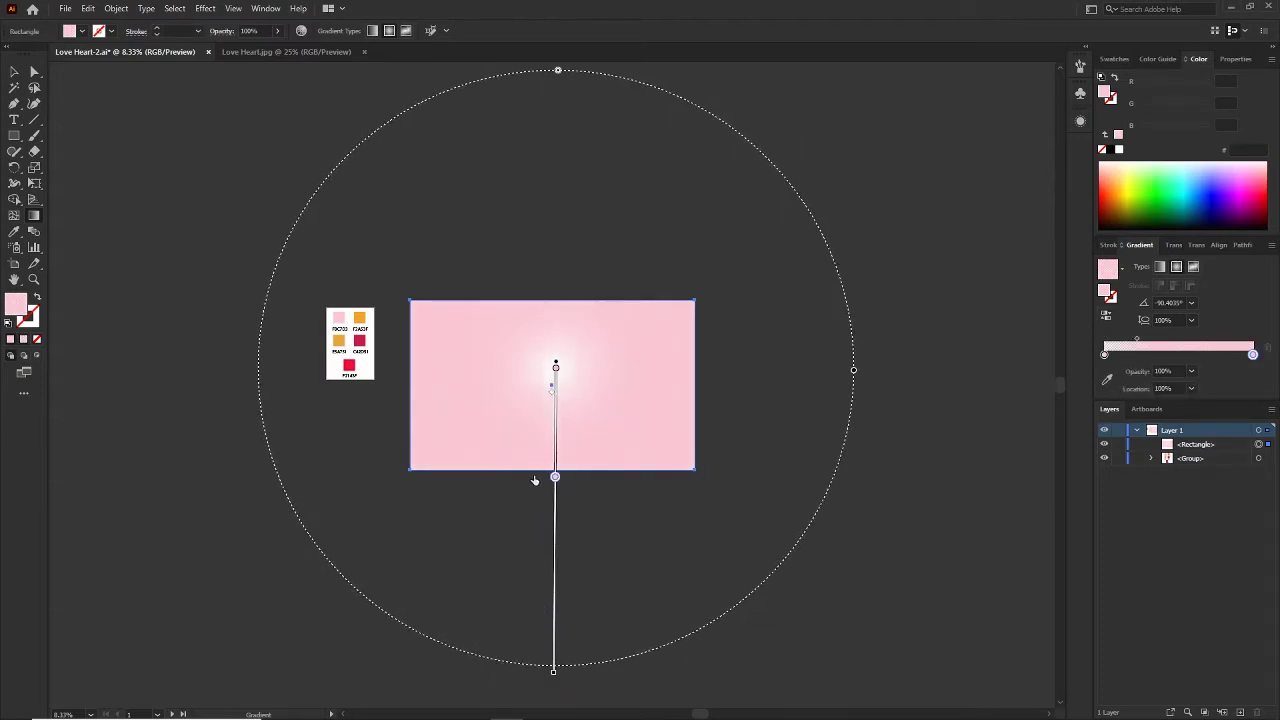
{"action": "left_click_drag", "start_coordinate": [540, 481], "coordinate": [539, 478]}
{"action": "left_click_drag", "start_coordinate": [556, 423], "coordinate": [558, 455]}
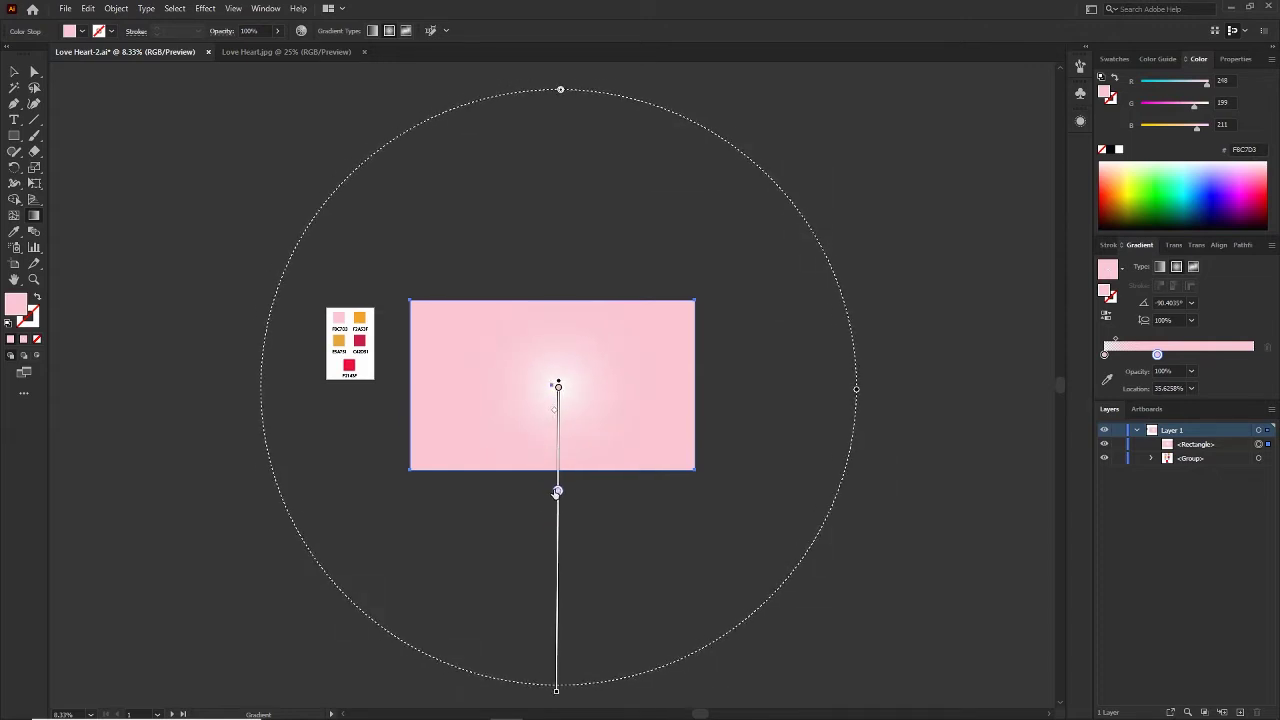
{"action": "left_click_drag", "start_coordinate": [556, 485], "coordinate": [555, 481]}
{"action": "key", "text": "v"}
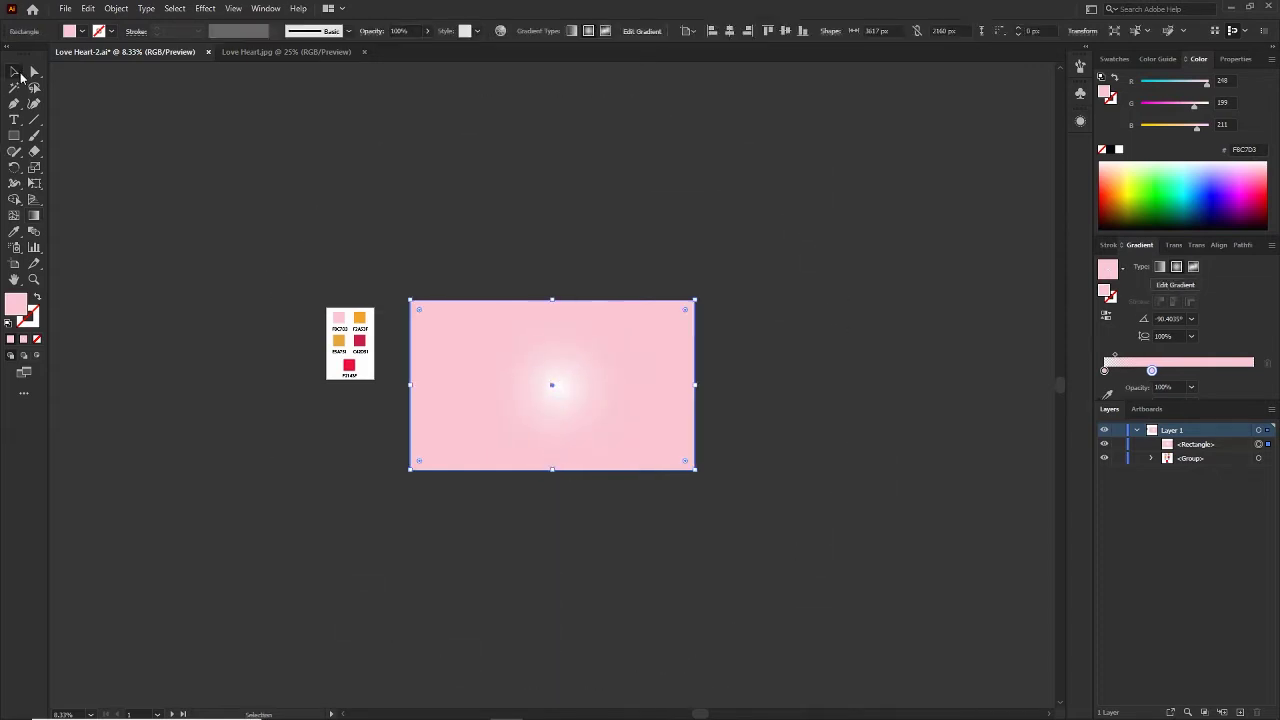
{"action": "left_click", "coordinate": [521, 234]}
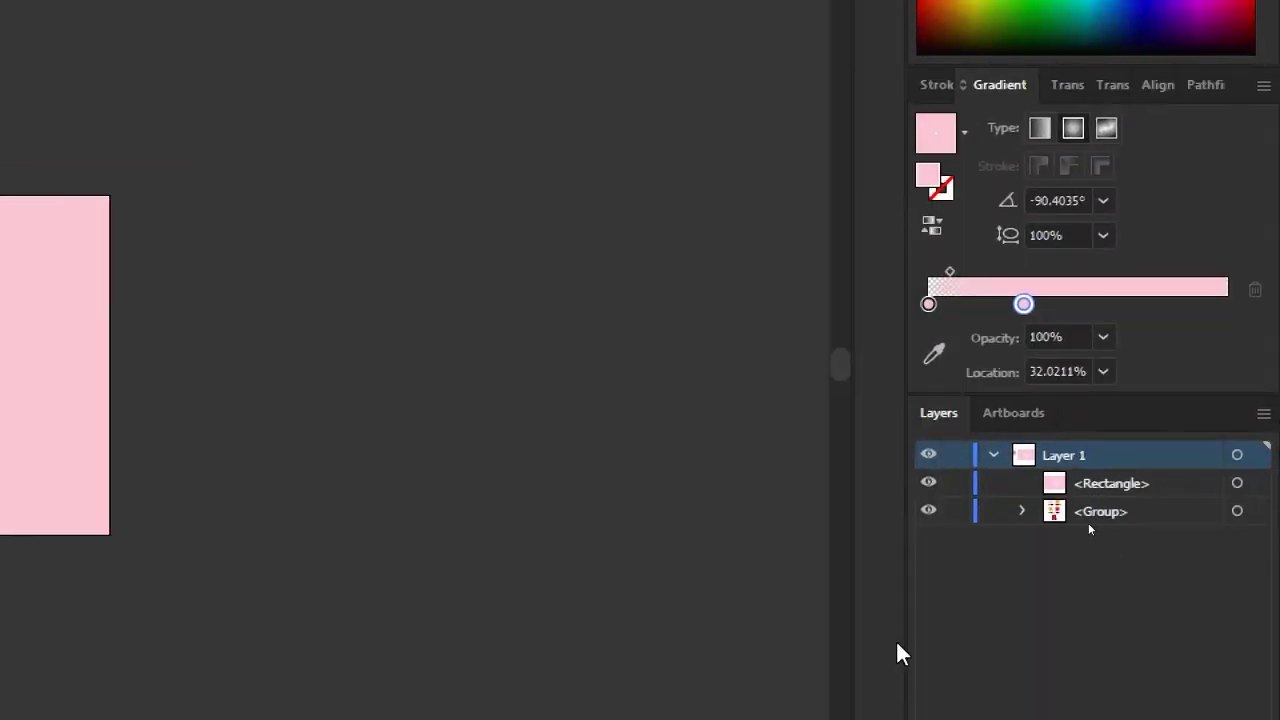
Lock the background rectangle and sample the red F2143F swatch as the fill colour
{"action": "left_click", "coordinate": [956, 486]}
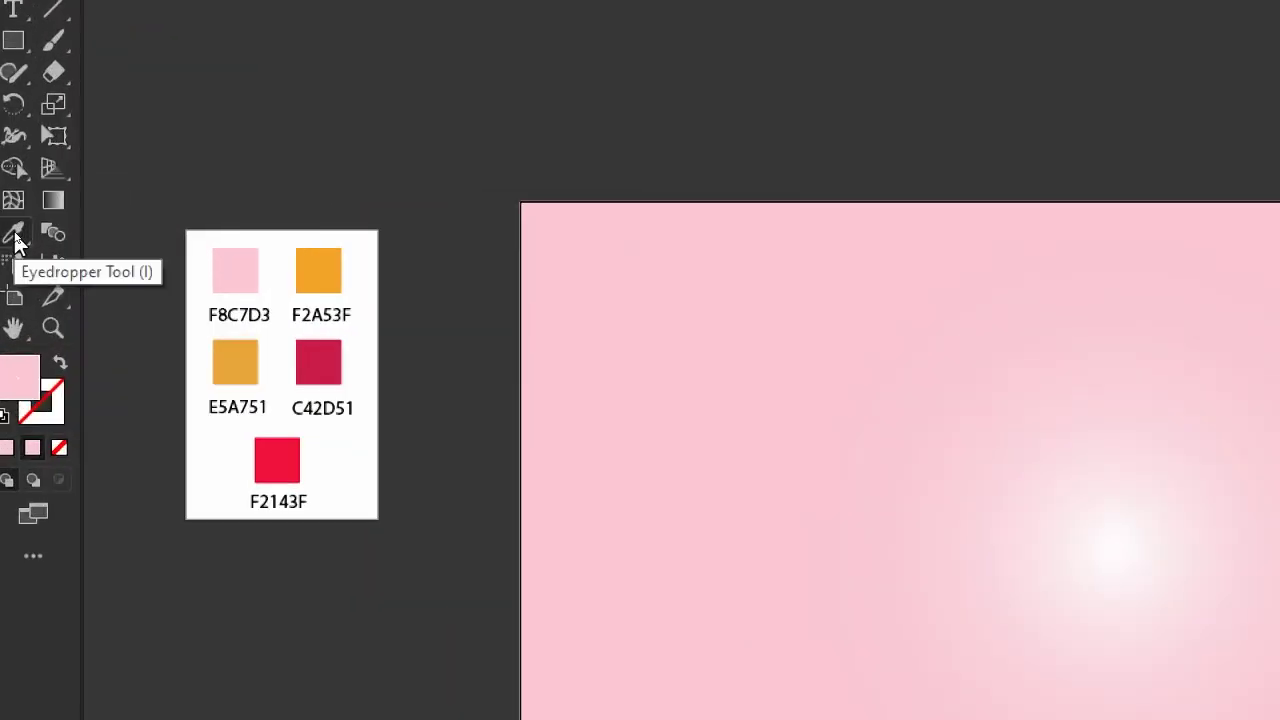
{"action": "left_click", "coordinate": [14, 231]}
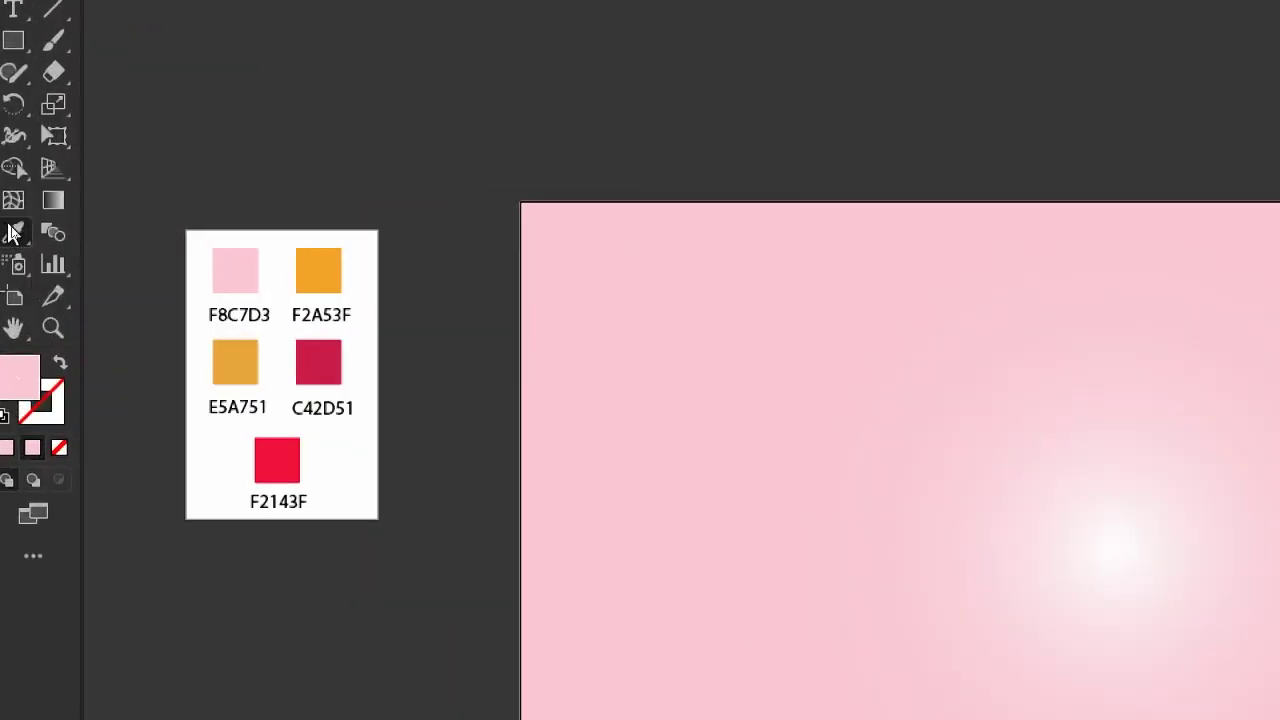
{"action": "left_click", "coordinate": [294, 448]}
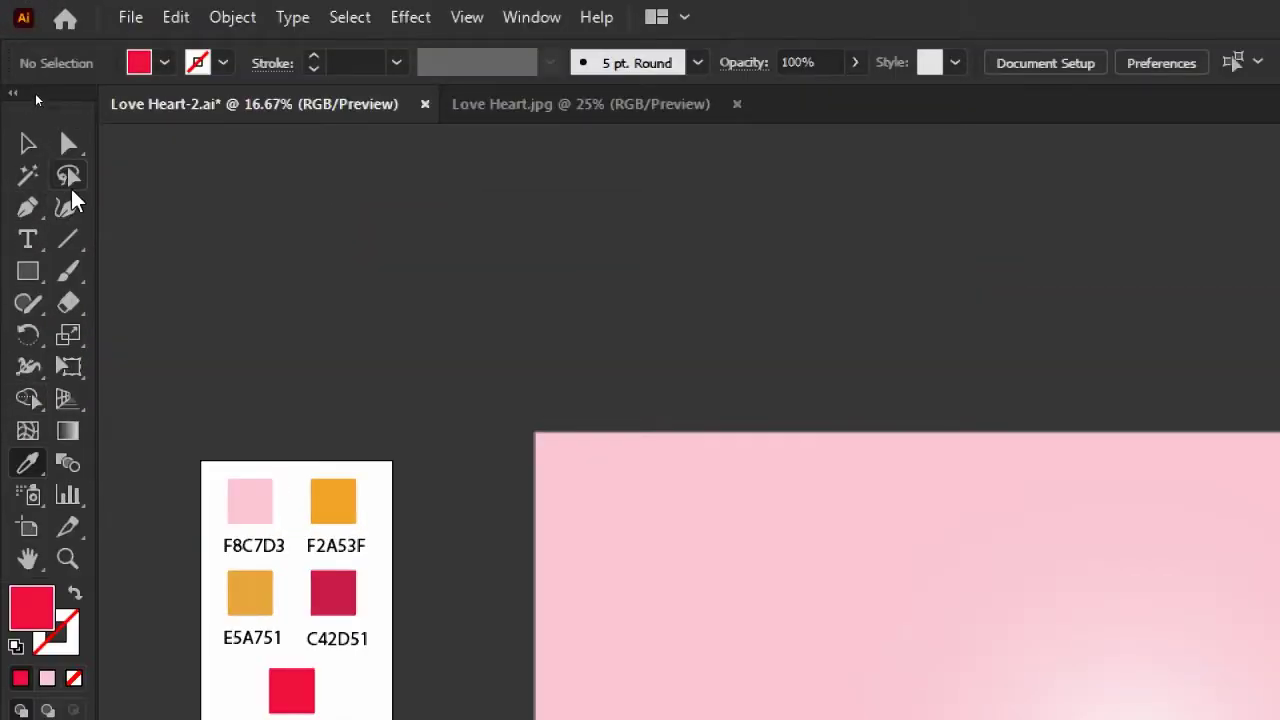
Draw the closed left half of a heart with the Pen tool at the background's centre, about 442 by 753 px
{"action": "left_click", "coordinate": [18, 207]}
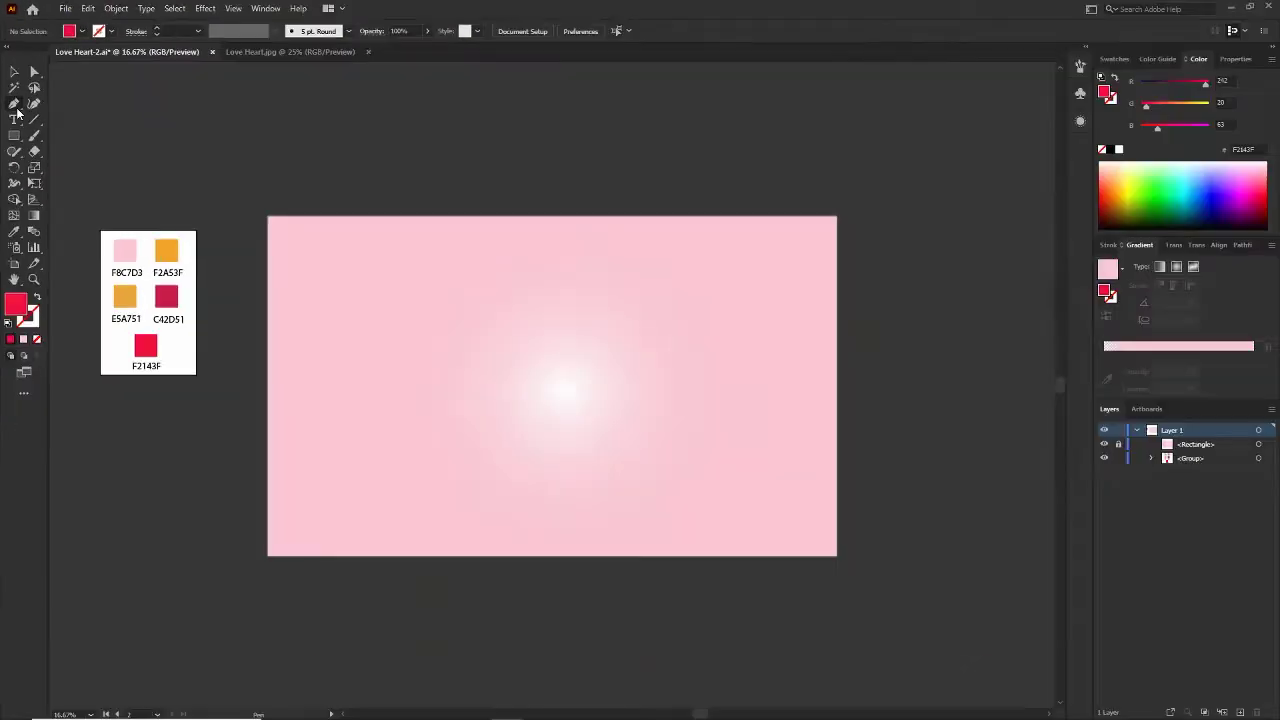
{"action": "key", "text": "ctrl+plus"}
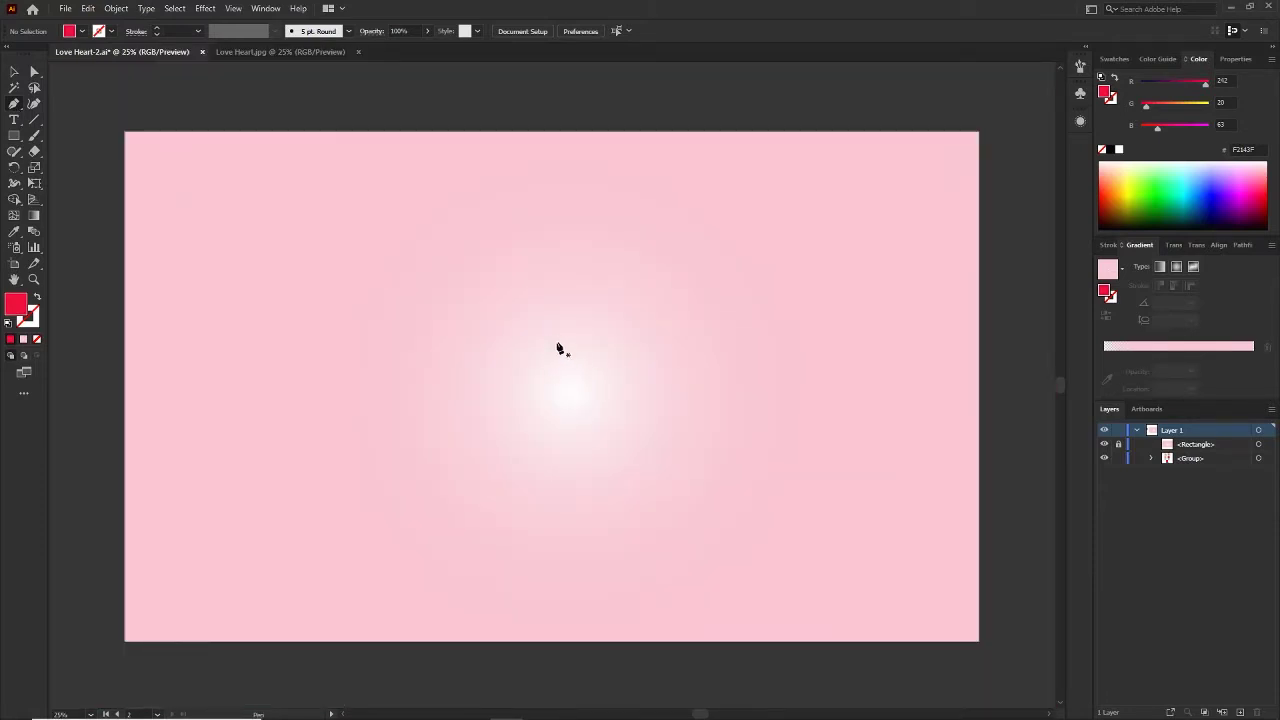
{"action": "left_click", "coordinate": [557, 342]}
{"action": "left_click", "coordinate": [457, 341]}
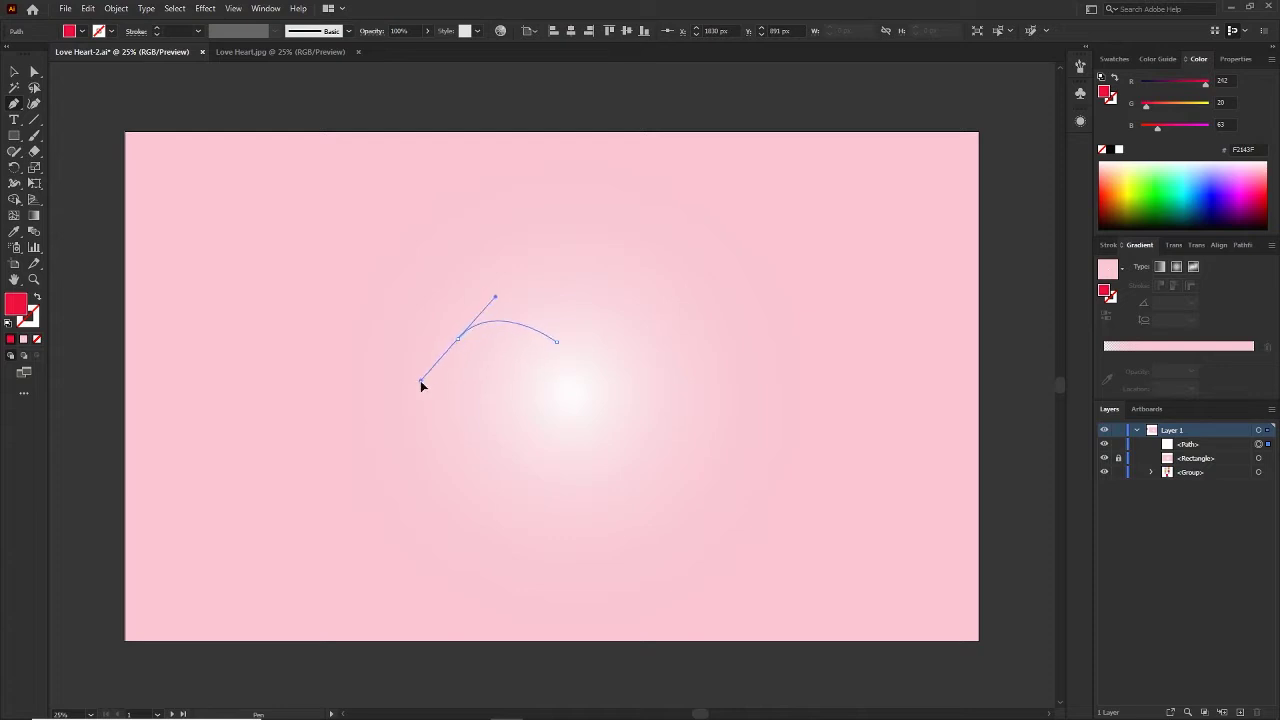
{"action": "left_click_drag", "start_coordinate": [423, 386], "coordinate": [423, 386]}
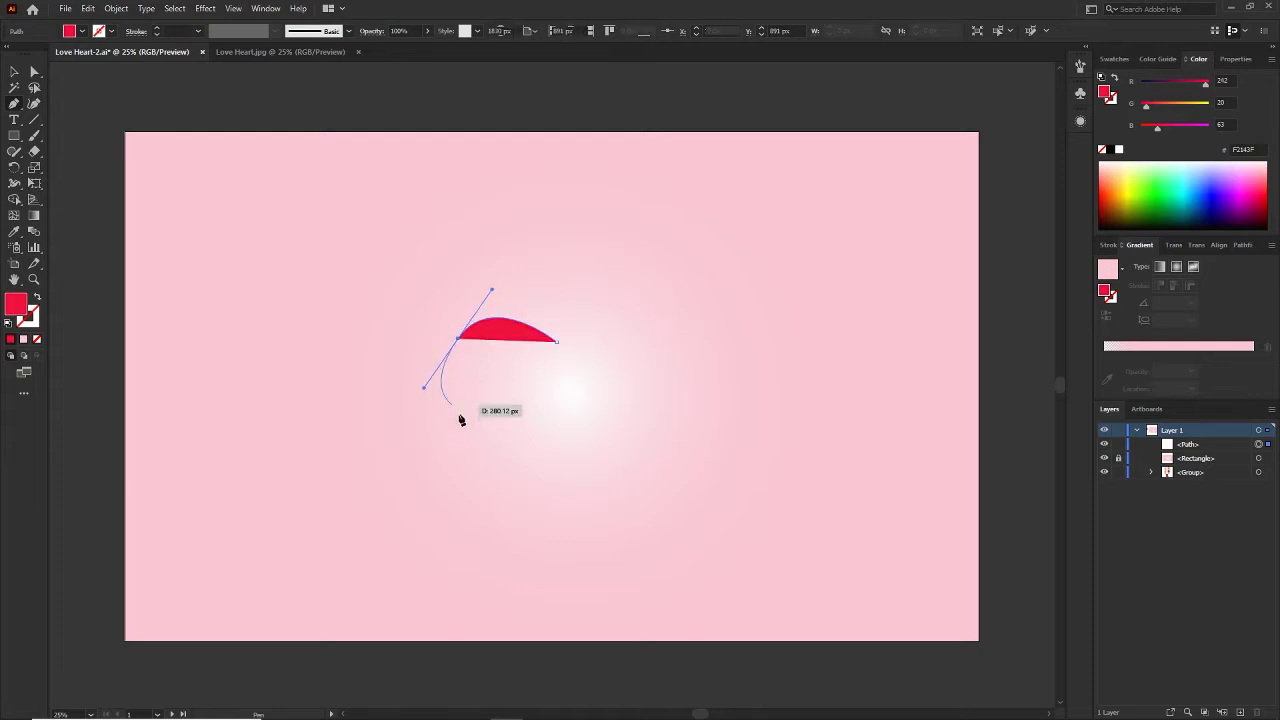
{"action": "left_click", "coordinate": [557, 496]}
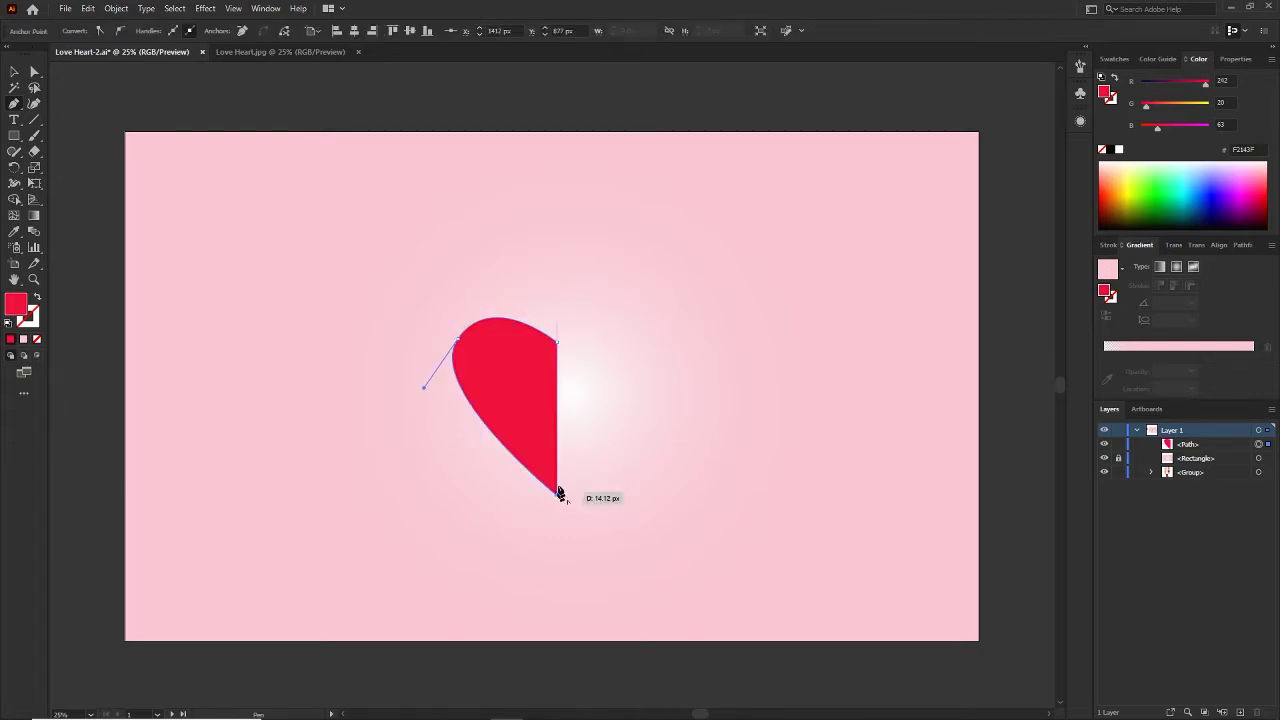
{"action": "left_click", "coordinate": [558, 343]}
Create a copy of the half heart reflected across the vertical axis
{"action": "key", "text": "v"}
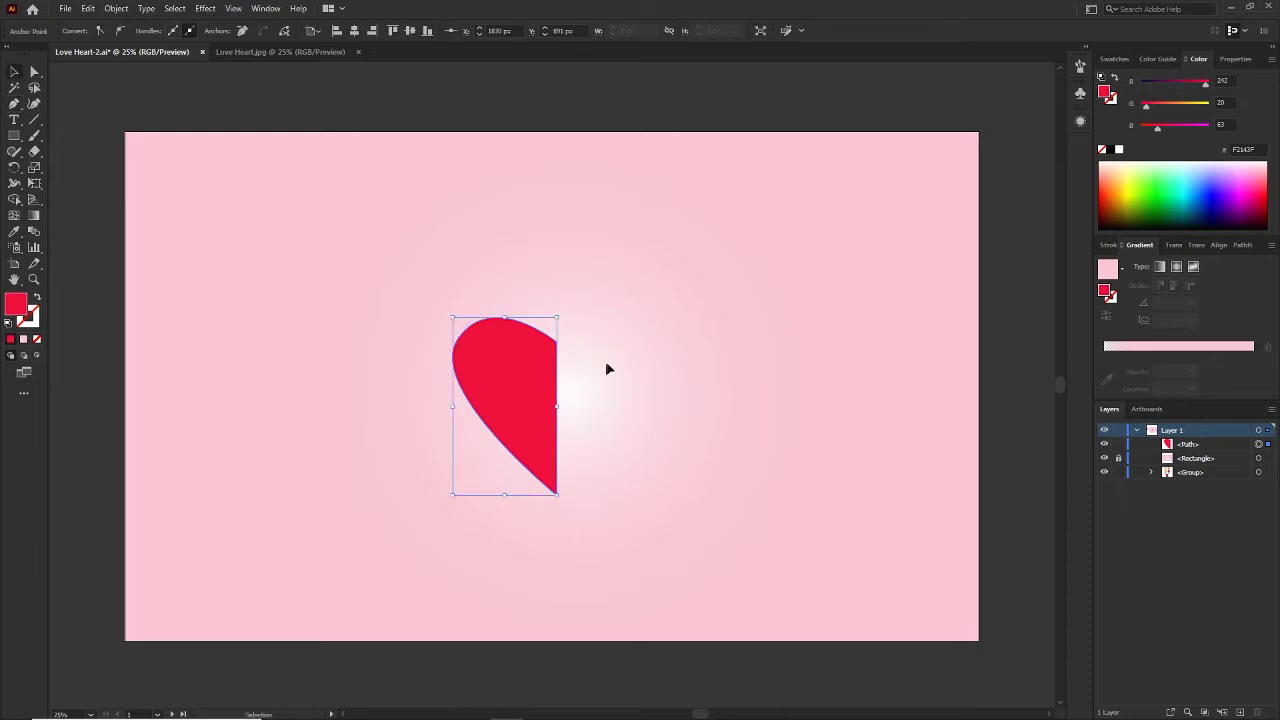
{"action": "left_click", "coordinate": [606, 368]}
{"action": "left_click", "coordinate": [524, 391]}
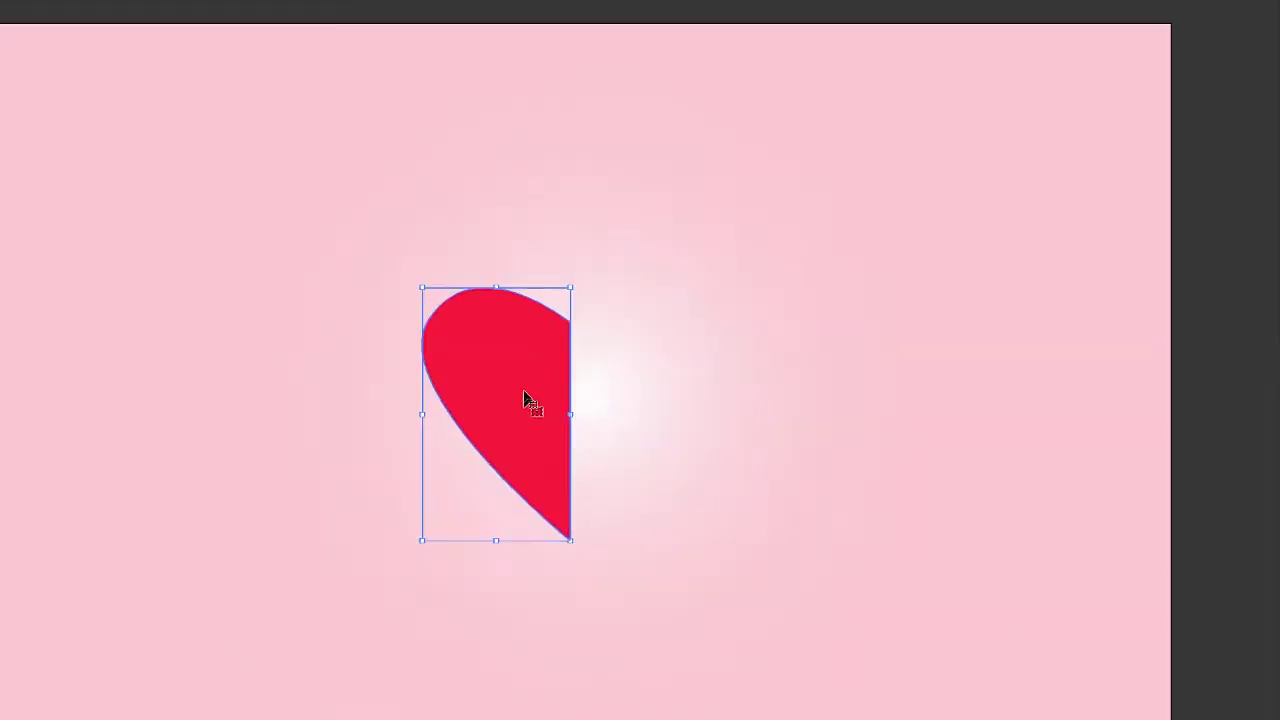
{"action": "right_click", "coordinate": [523, 390]}
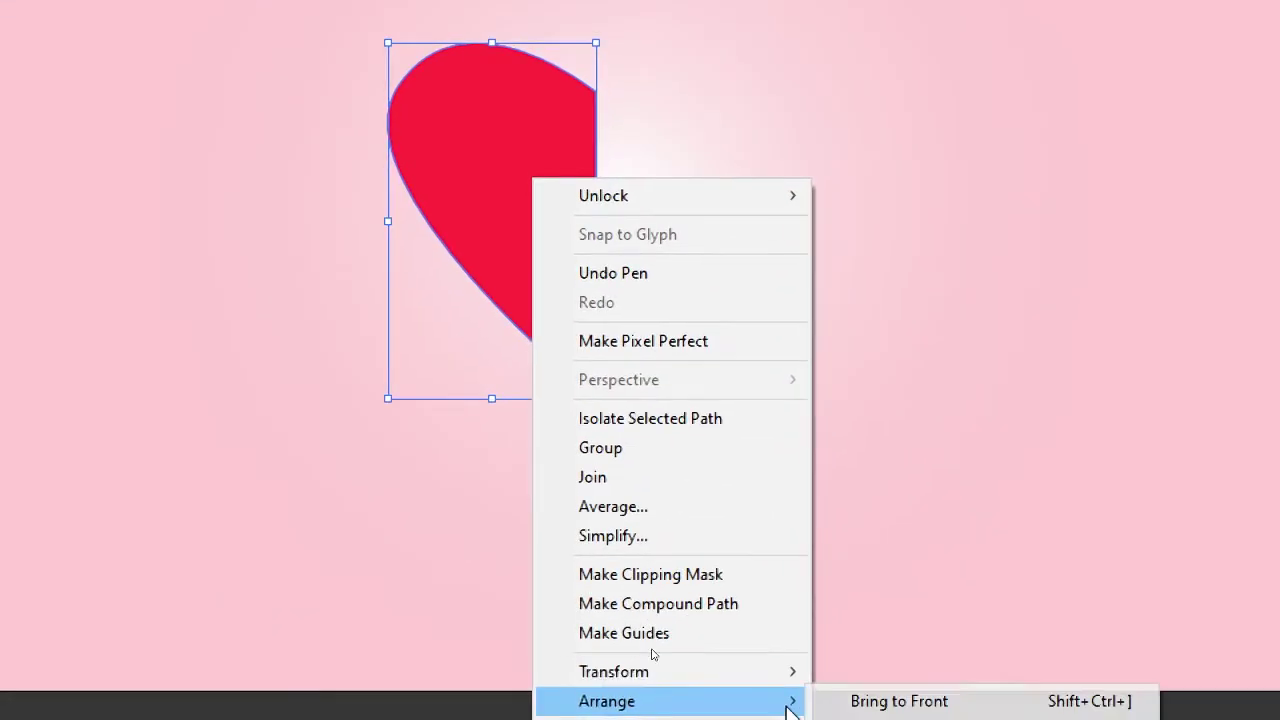
{"action": "mouse_move", "coordinate": [806, 675]}
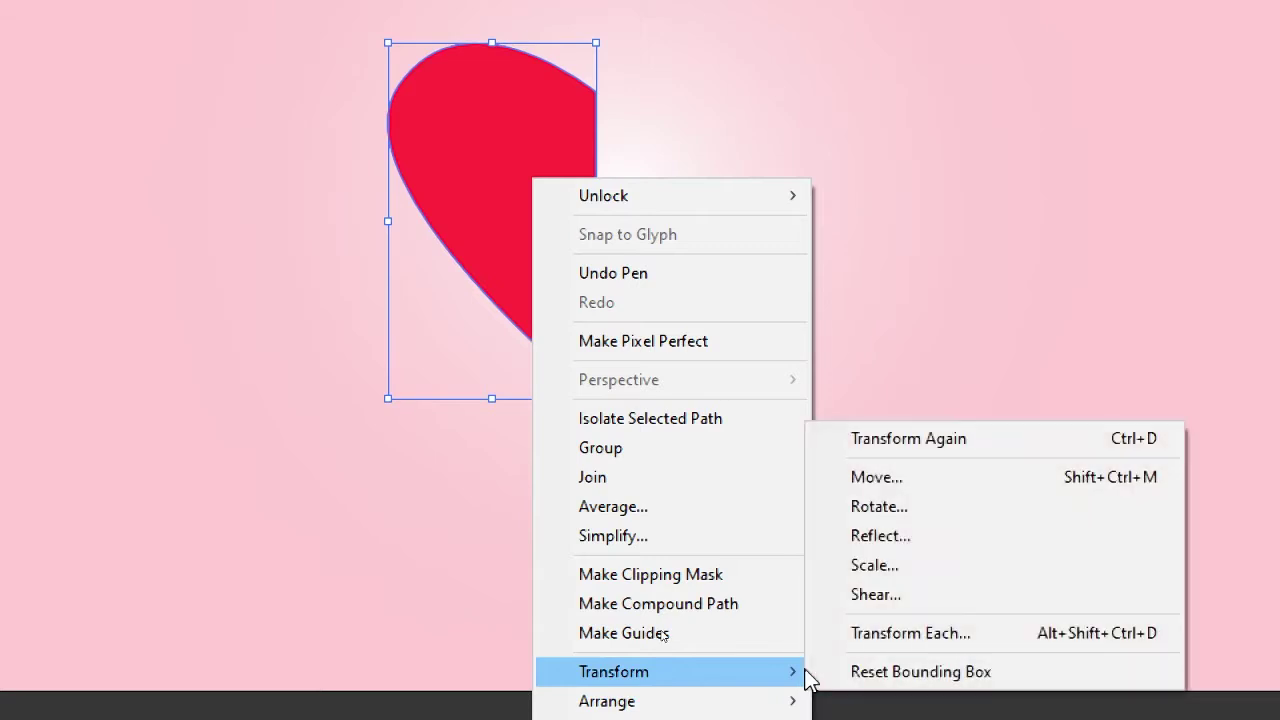
{"action": "left_click", "coordinate": [926, 537]}
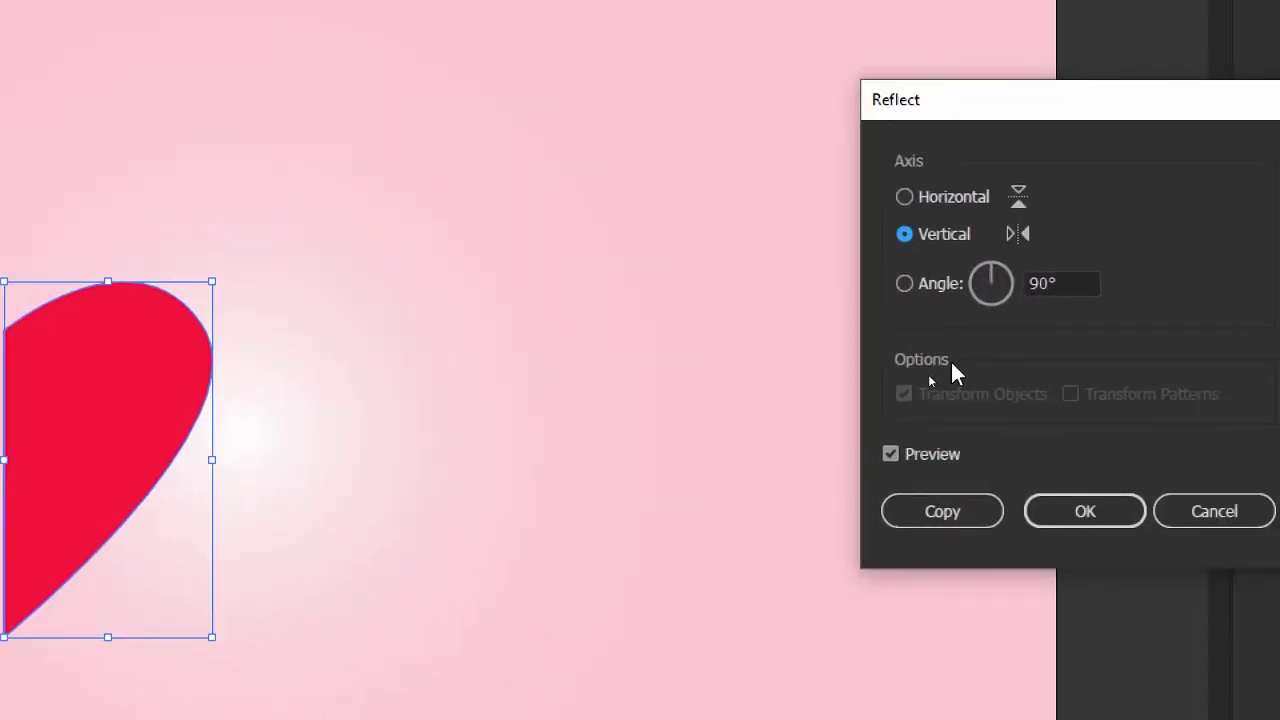
{"action": "left_click", "coordinate": [955, 511]}
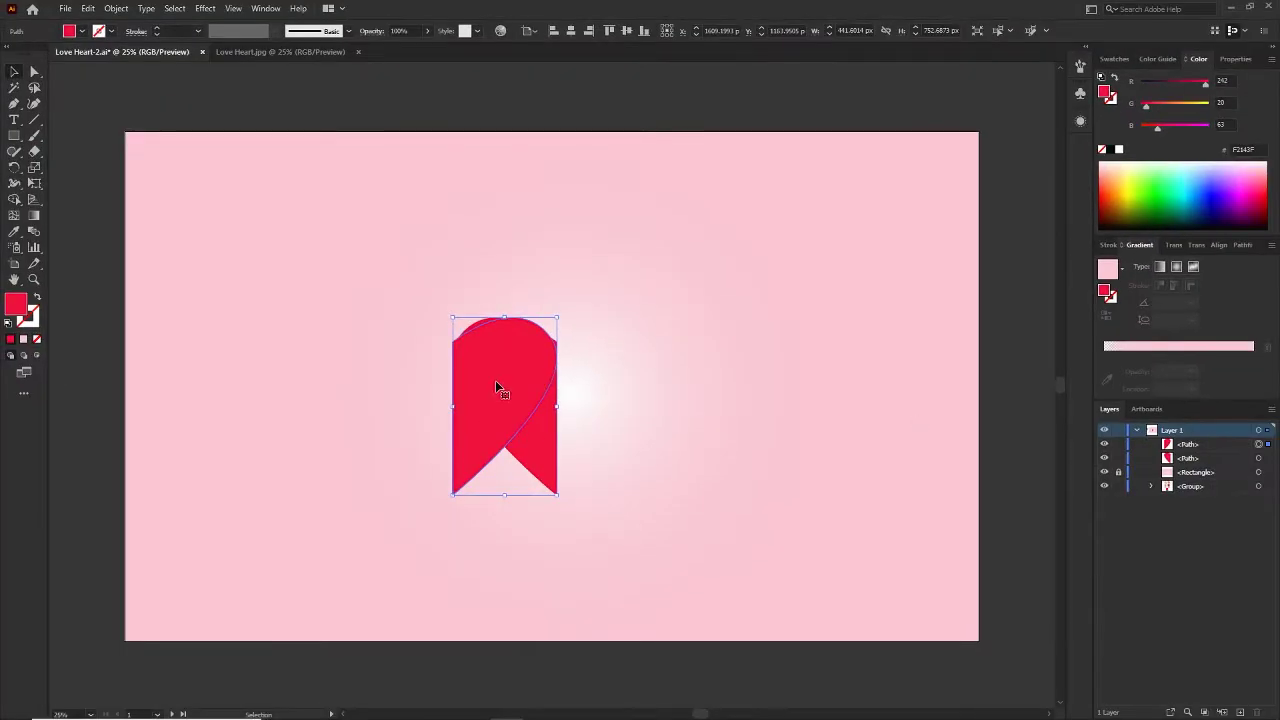
Move the mirrored half rightward until its straight edge meets the original half at the heart's centre line
{"action": "left_click_drag", "start_coordinate": [497, 384], "coordinate": [600, 387]}
{"action": "left_click", "coordinate": [429, 446]}
Unite both halves into a single heart shape and move it up to the centre of the background
{"action": "left_click_drag", "start_coordinate": [430, 316], "coordinate": [728, 491]}
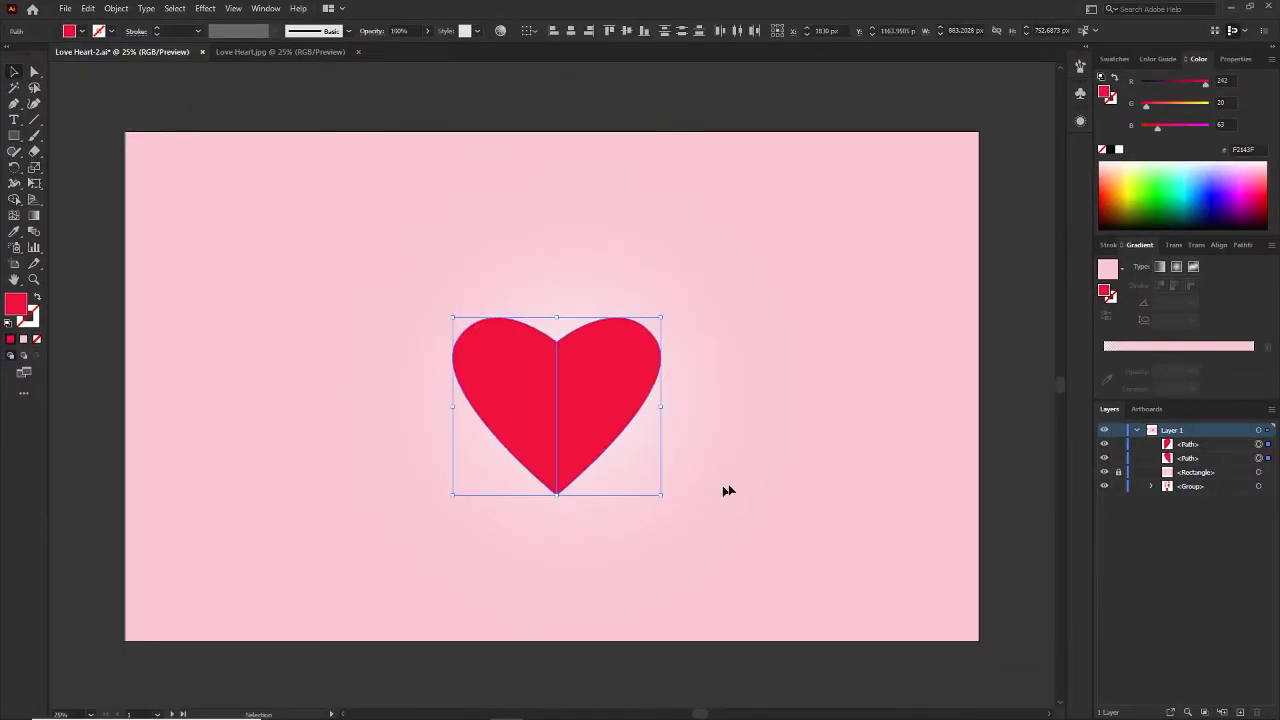
{"action": "left_click", "coordinate": [1242, 245]}
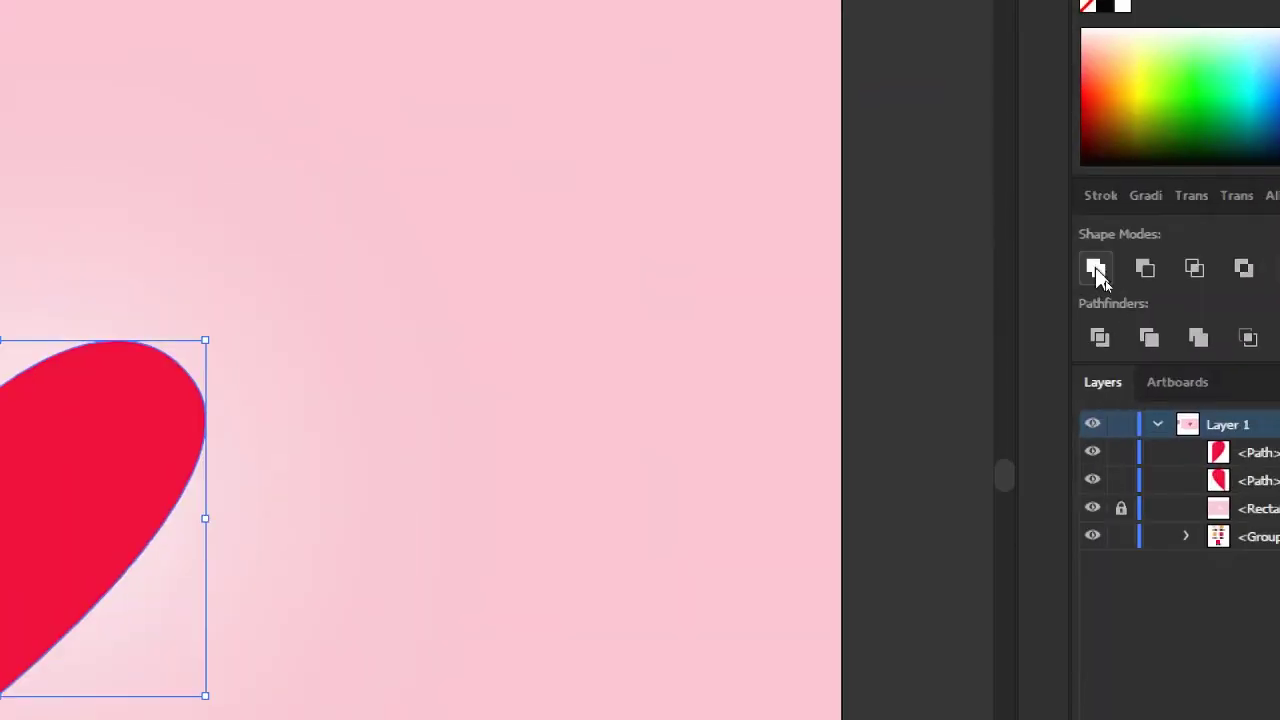
{"action": "left_click", "coordinate": [1106, 282]}
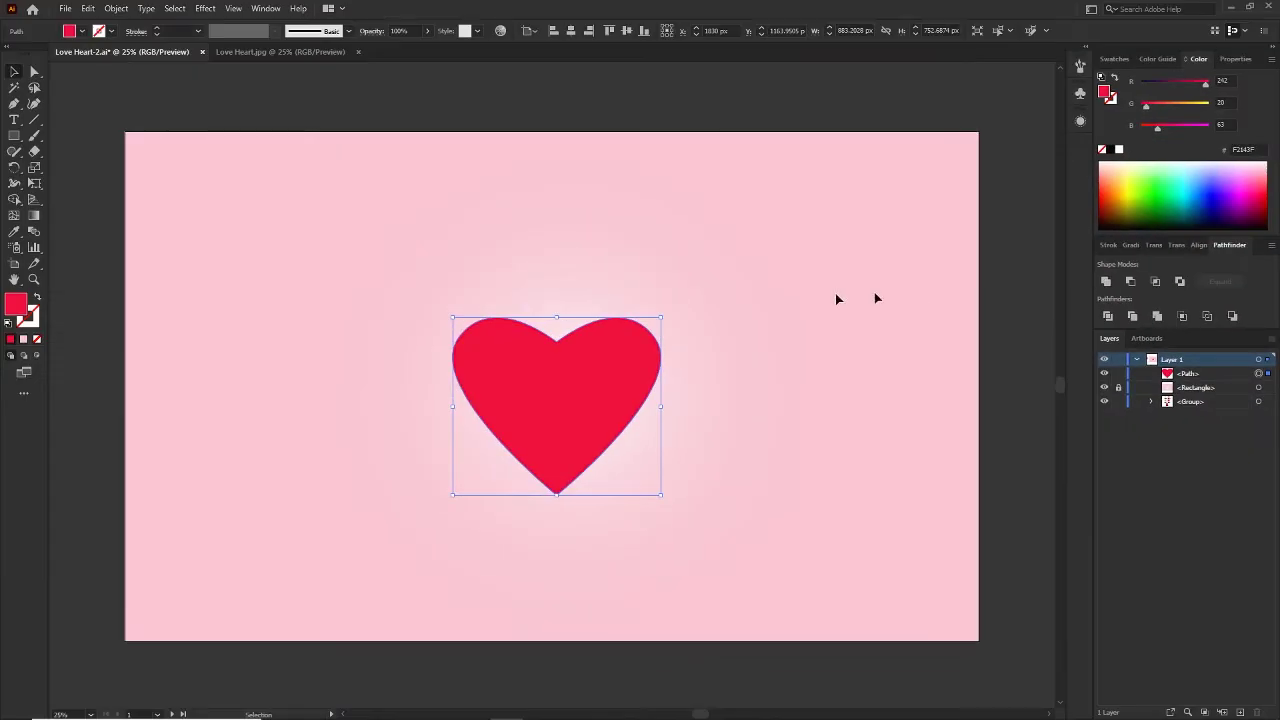
{"action": "left_click", "coordinate": [694, 446]}
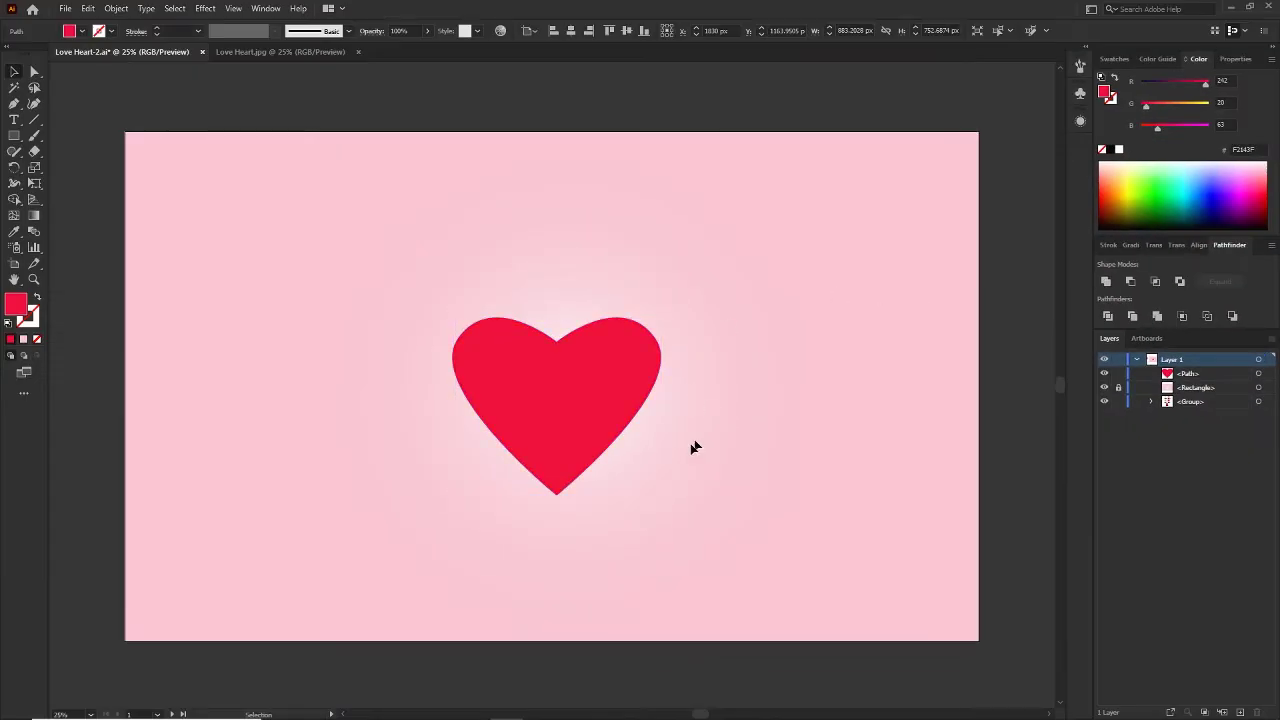
{"action": "left_click_drag", "start_coordinate": [590, 418], "coordinate": [583, 397]}
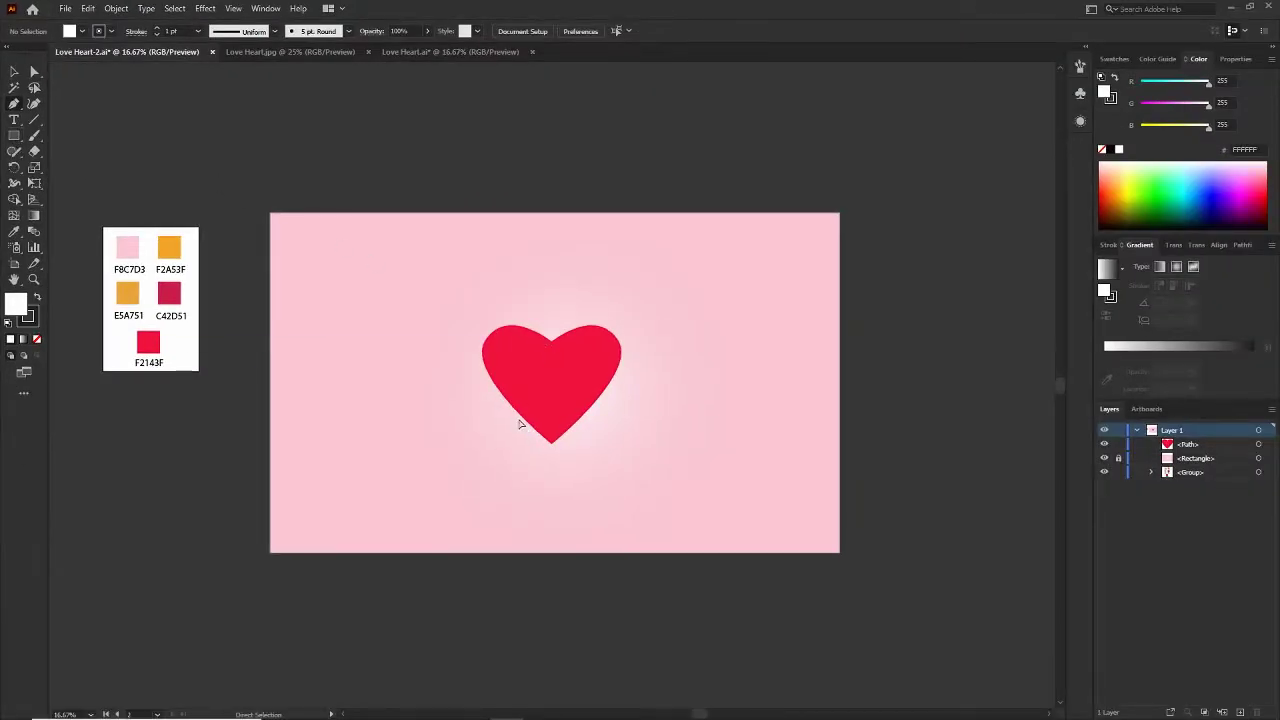
Draw a closed white wing with the Pen tool beside the heart's left side, from the bottom point outward, about 1376 by 877 px
{"action": "key", "text": "ctrl+equal"}
{"action": "key", "text": "ctrl+equal"}
{"action": "left_click_drag", "start_coordinate": [514, 414], "coordinate": [620, 428]}
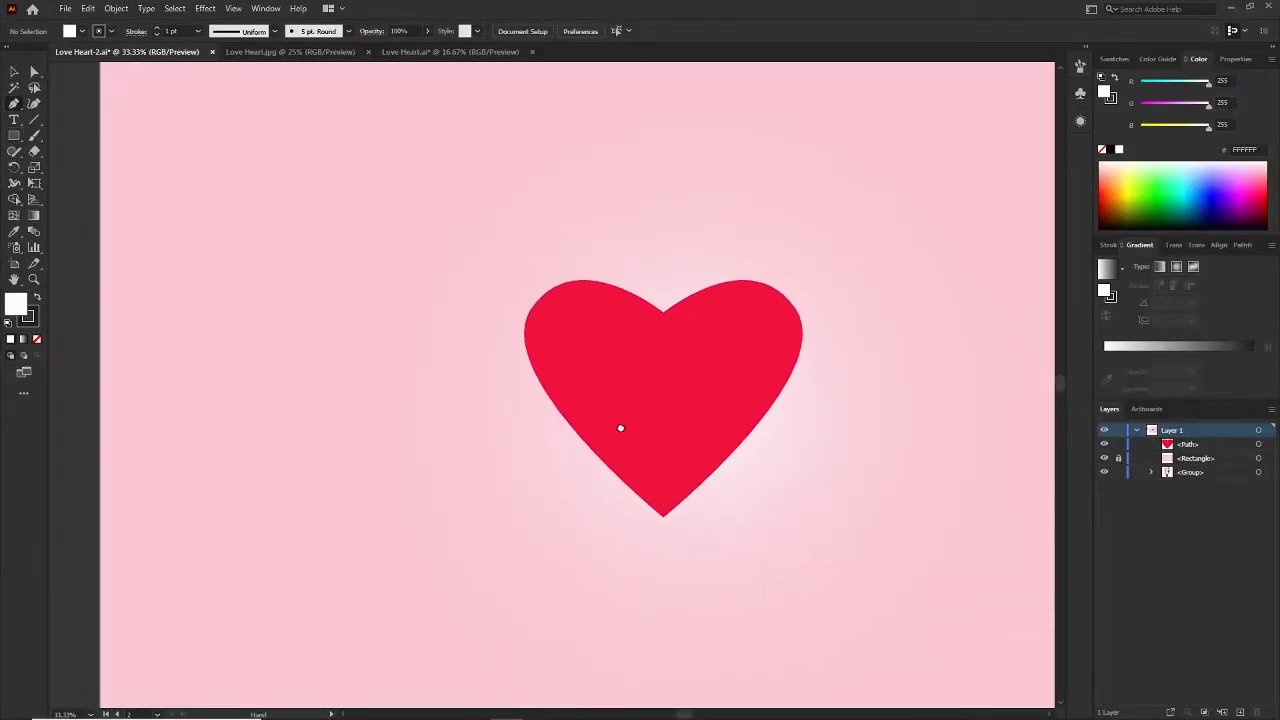
{"action": "left_click", "coordinate": [655, 519]}
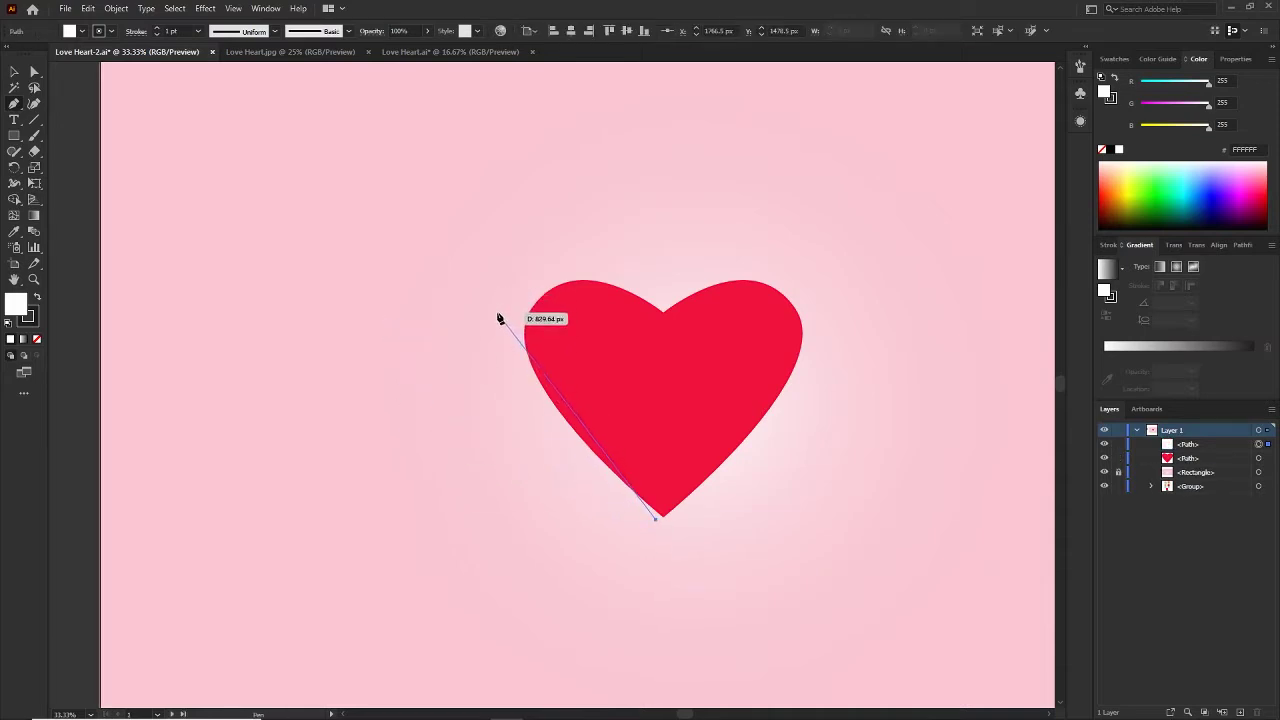
{"action": "left_click_drag", "start_coordinate": [498, 313], "coordinate": [483, 208]}
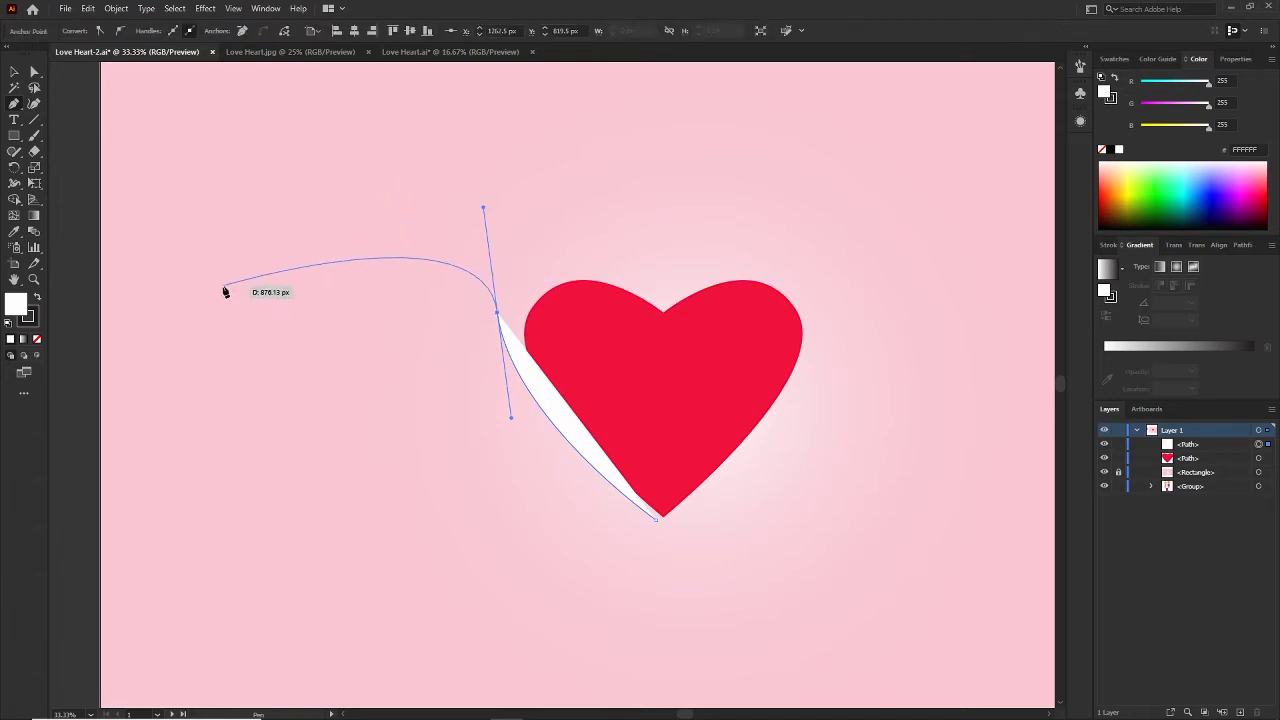
{"action": "left_click_drag", "start_coordinate": [223, 287], "coordinate": [166, 332]}
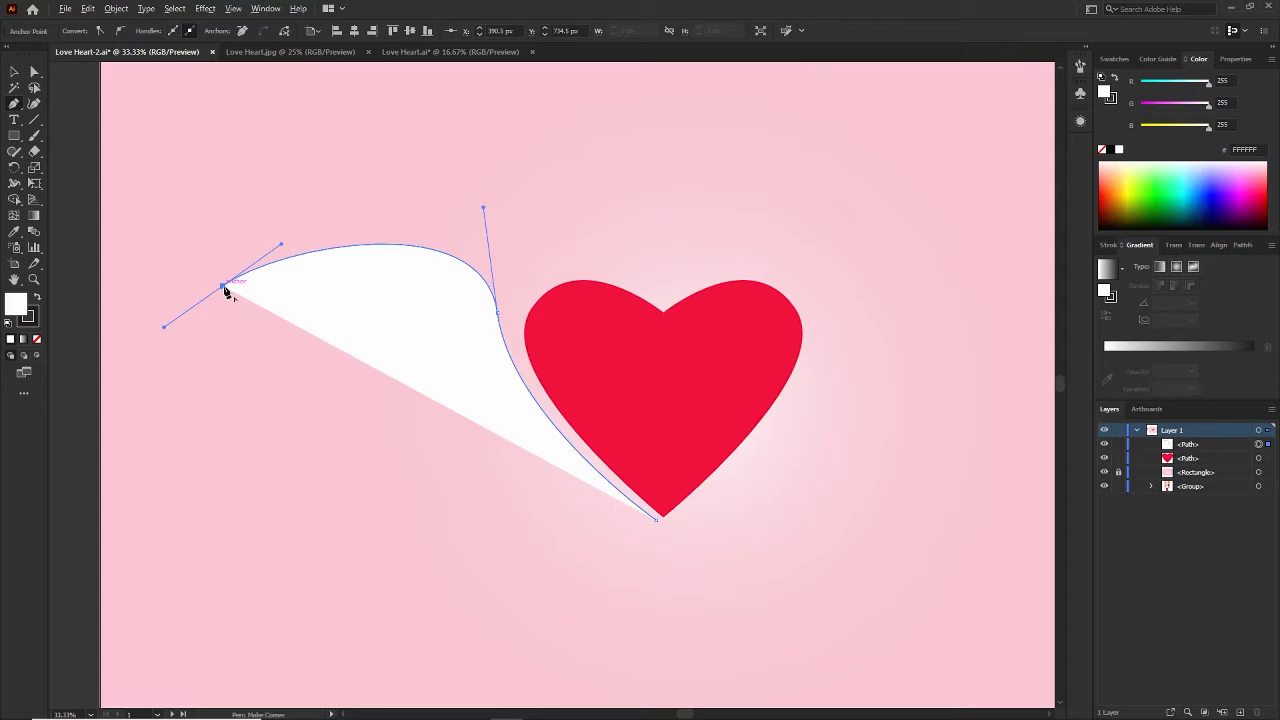
{"action": "left_click", "coordinate": [223, 287]}
{"action": "mouse_move", "coordinate": [659, 521]}
{"action": "left_mouse_down"}
{"action": "mouse_move", "coordinate": [708, 522]}
{"action": "mouse_move", "coordinate": [766, 606]}
{"action": "mouse_move", "coordinate": [771, 660]}
{"action": "mouse_move", "coordinate": [847, 657]}
{"action": "mouse_move", "coordinate": [660, 490]}
{"action": "mouse_move", "coordinate": [658, 527]}
{"action": "left_mouse_up"}
Remove the stroke from the wing shape, keeping only its white fill
{"action": "key", "text": "v"}
{"action": "left_click", "coordinate": [806, 547]}
{"action": "left_click_drag", "start_coordinate": [796, 541], "coordinate": [820, 554]}
{"action": "left_click", "coordinate": [449, 384]}
{"action": "left_click", "coordinate": [37, 339]}
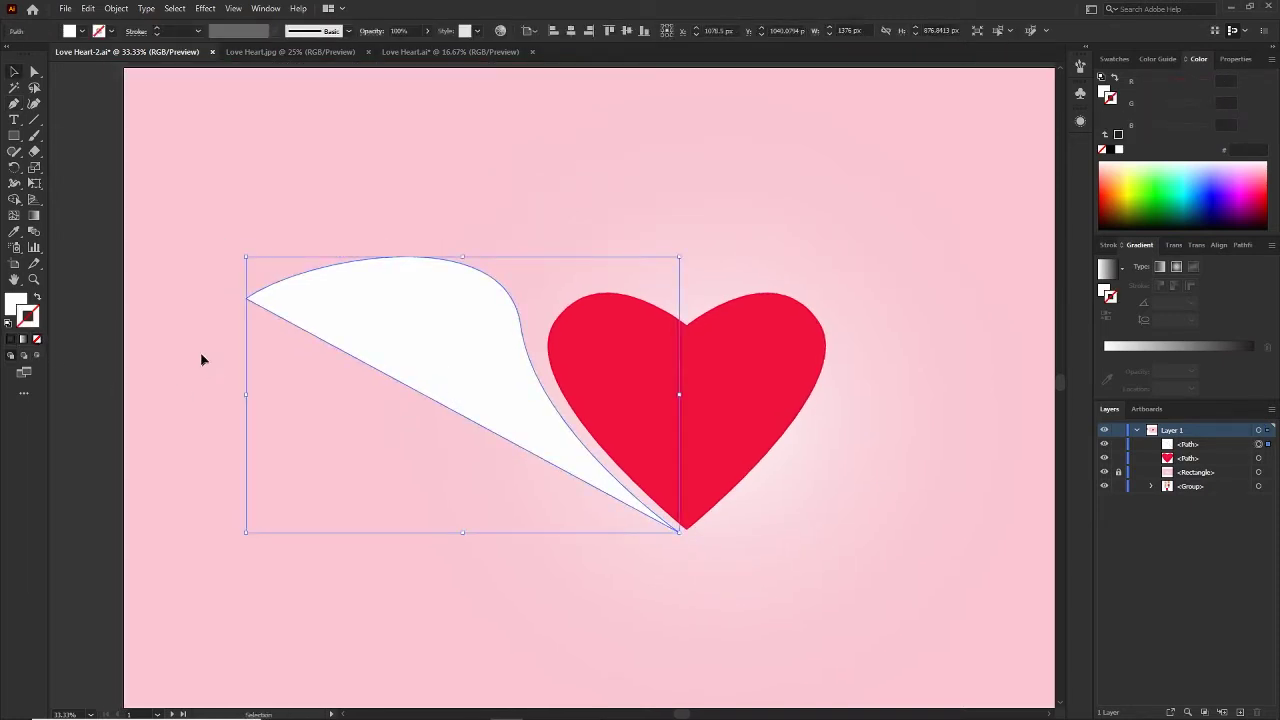
{"action": "left_click", "coordinate": [200, 352]}
Draw a small closed white scallop, about 18 px wide, with the Pen tool under the wing's outer tip
{"action": "key", "text": "ctrl+equal"}
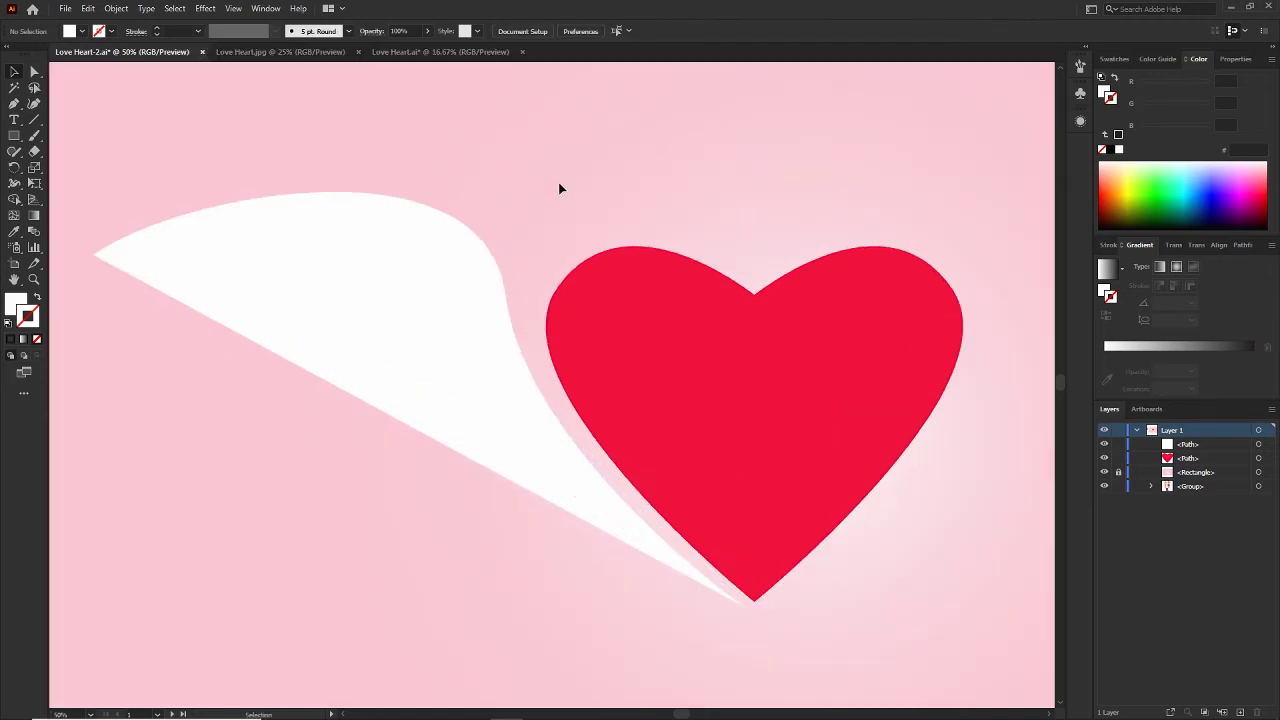
{"action": "key", "text": "ctrl+equal"}
{"action": "key", "text": "ctrl+equal"}
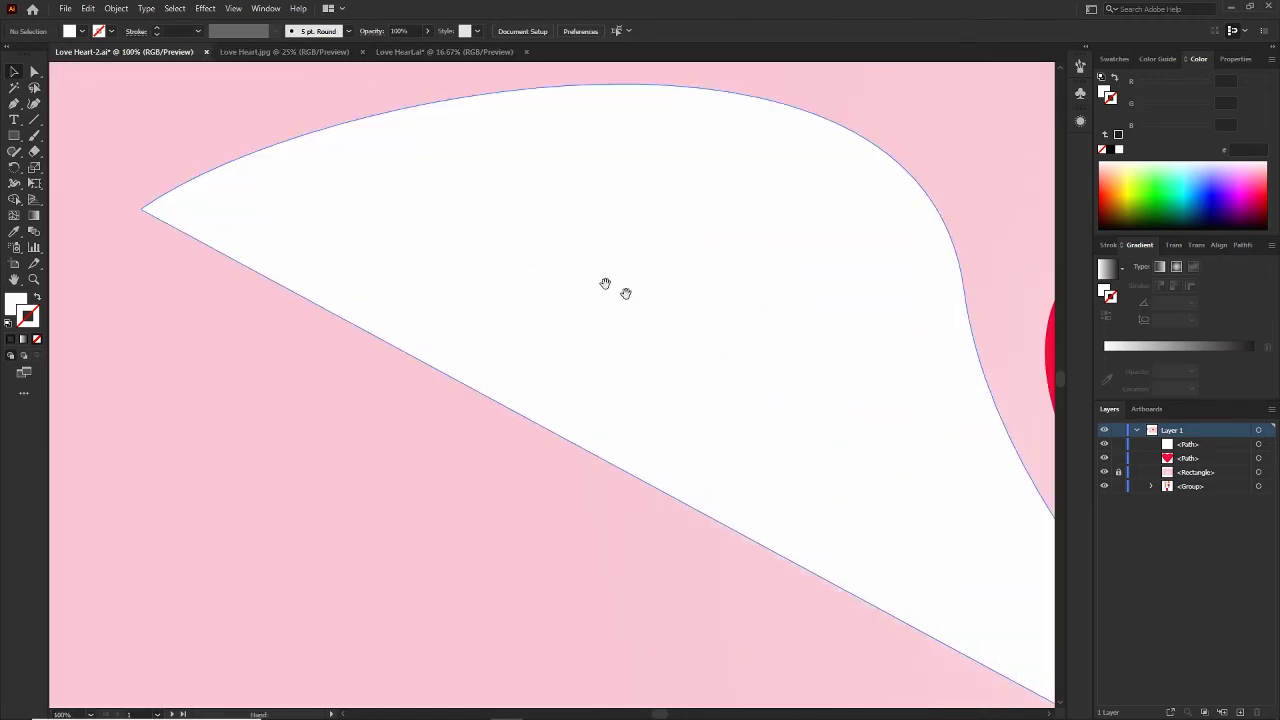
{"action": "left_click_drag", "start_coordinate": [608, 286], "coordinate": [704, 439]}
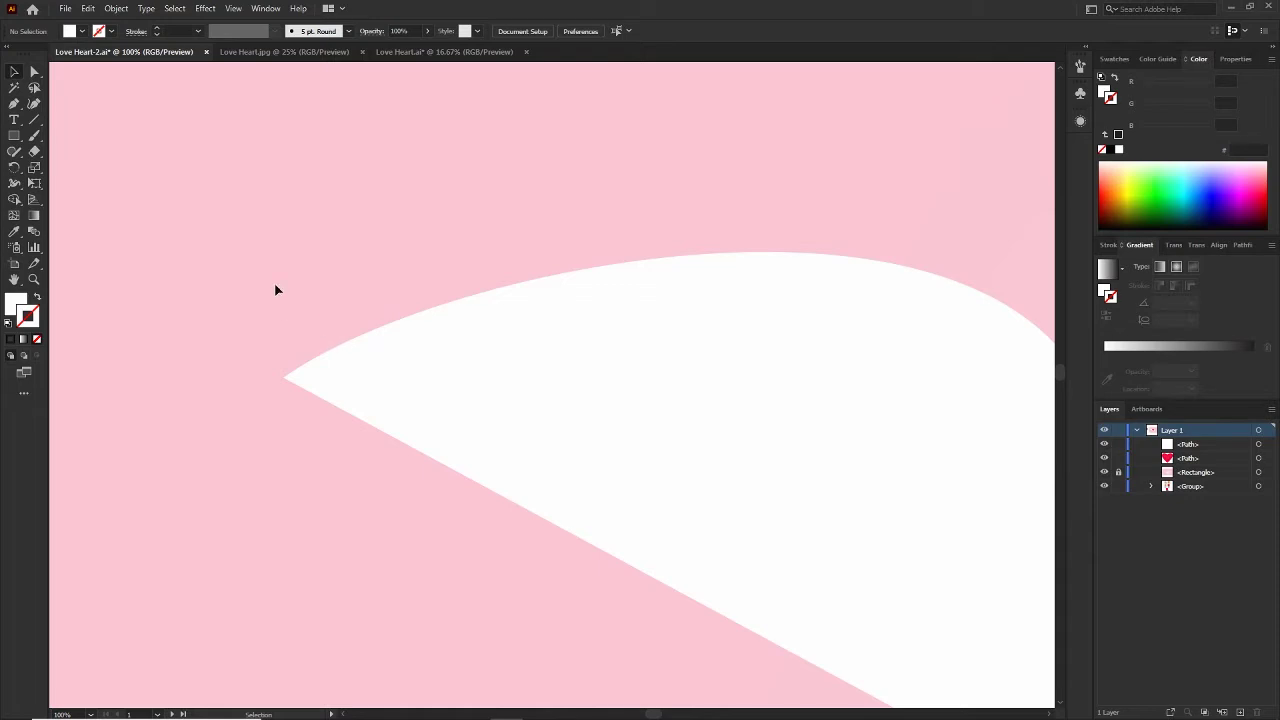
{"action": "key", "text": "ctrl+equal"}
{"action": "left_click_drag", "start_coordinate": [277, 289], "coordinate": [594, 298]}
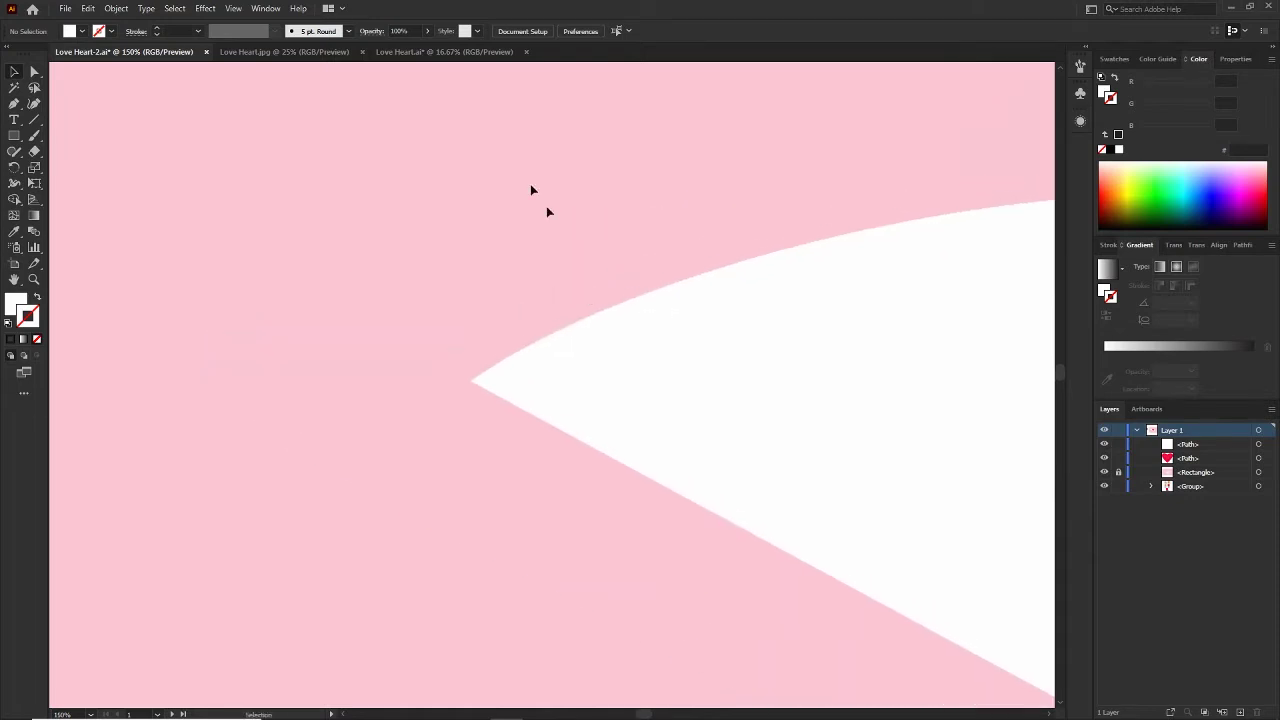
{"action": "left_click", "coordinate": [14, 104]}
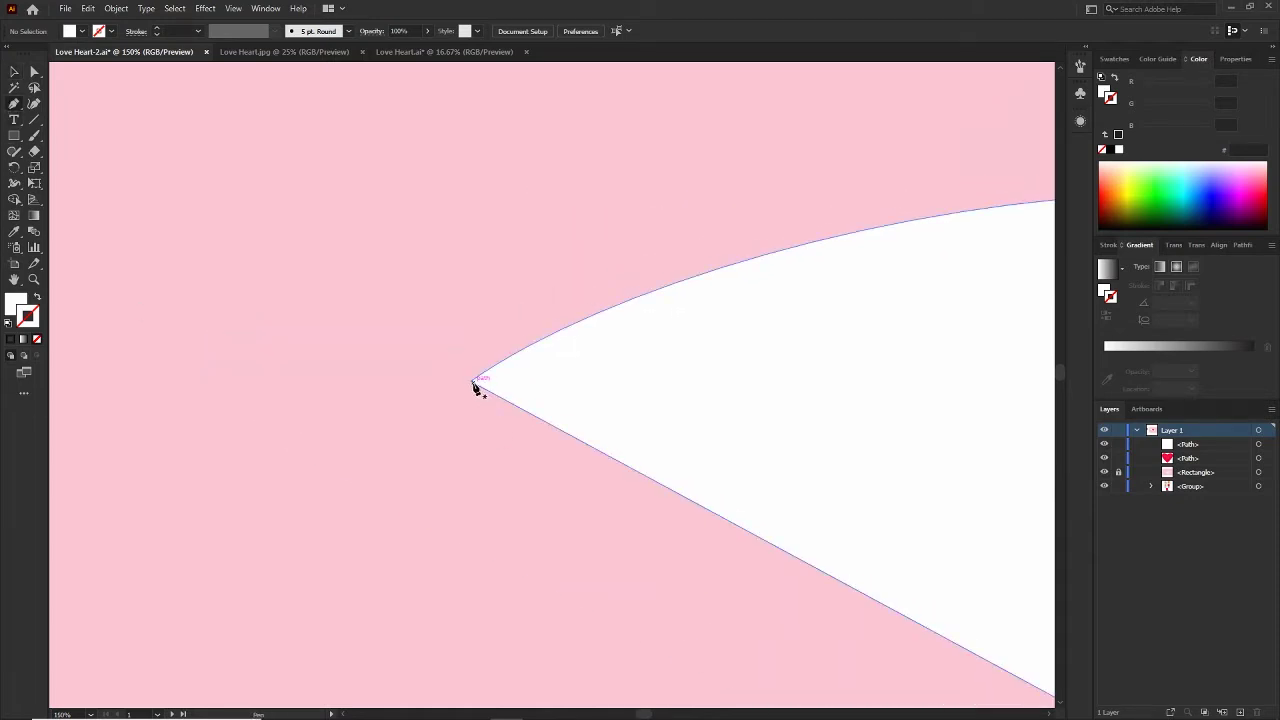
{"action": "key", "text": "ctrl+equal"}
{"action": "left_click", "coordinate": [448, 383]}
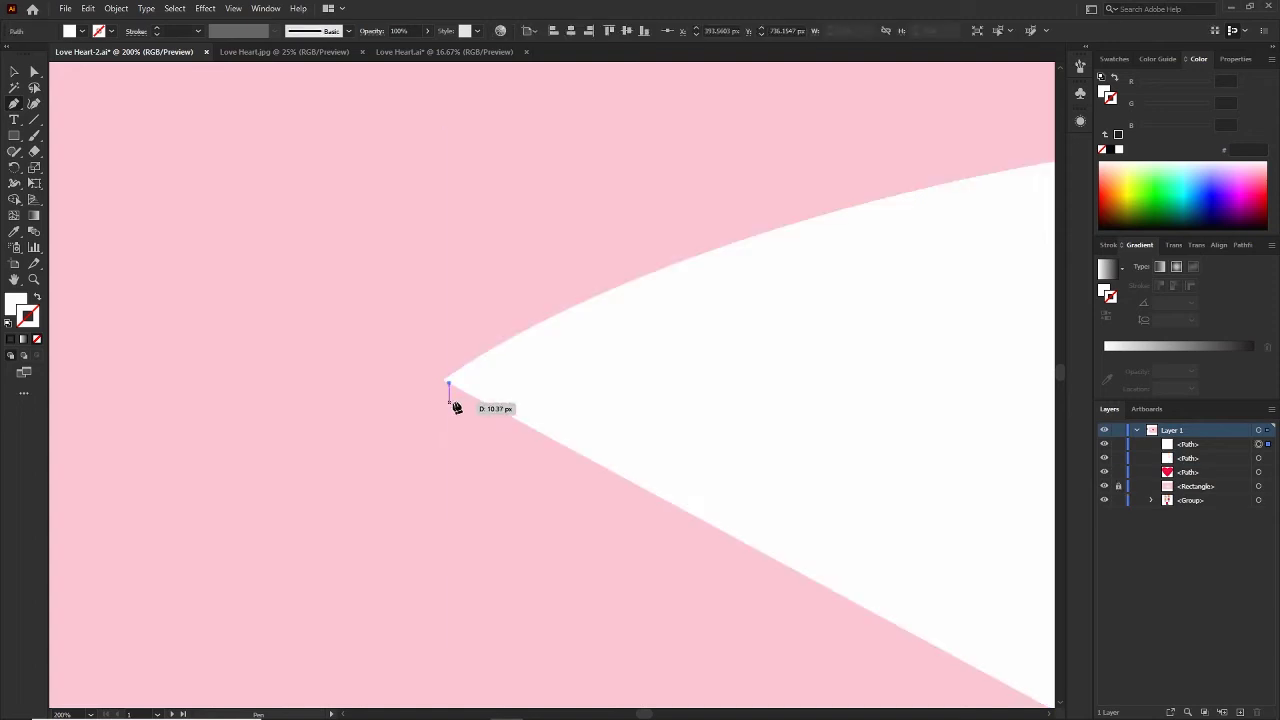
{"action": "left_click_drag", "start_coordinate": [479, 400], "coordinate": [531, 390]}
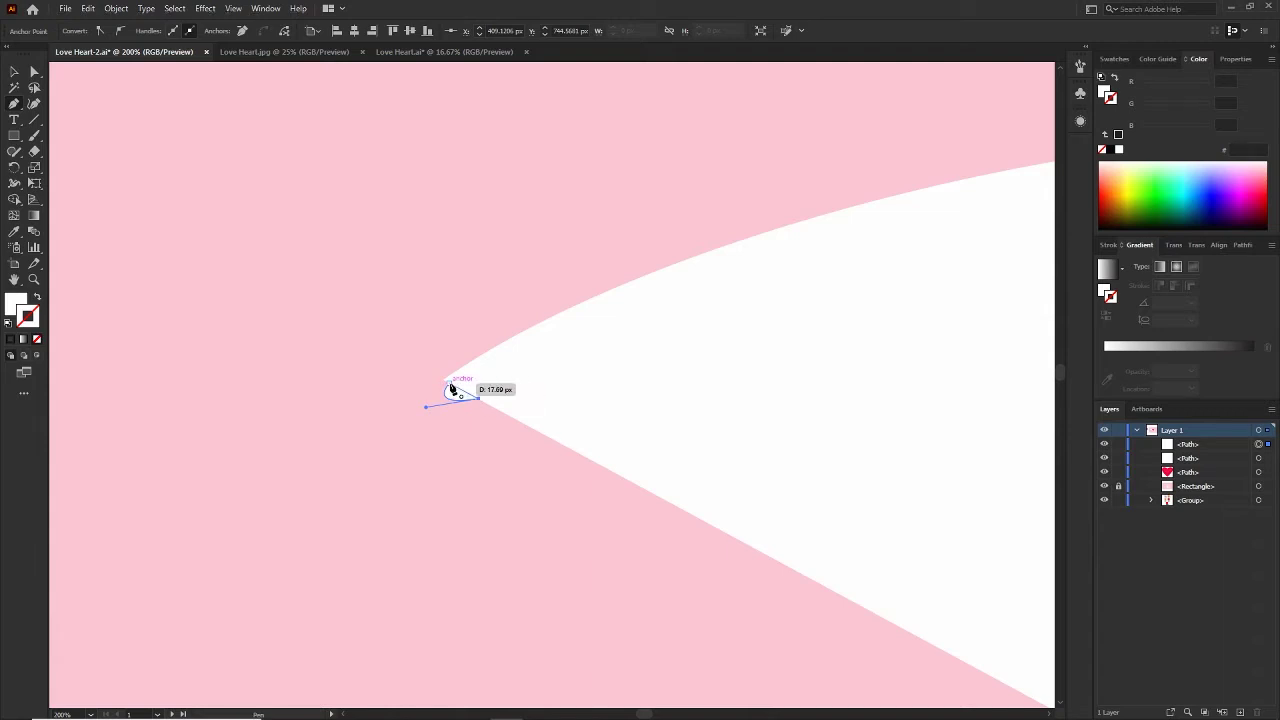
{"action": "left_click", "coordinate": [452, 389]}
Duplicate the scallop one by one along the start of the wing's lower edge
{"action": "key", "text": "v"}
{"action": "left_click_drag", "start_coordinate": [457, 397], "coordinate": [578, 464]}
{"action": "left_click_drag", "start_coordinate": [578, 464], "coordinate": [378, 330]}
Select the last three scallops and repeat them as a set further along the wing's lower edge
{"action": "left_click", "coordinate": [366, 377]}
{"action": "left_click", "coordinate": [383, 333], "text": "shift"}
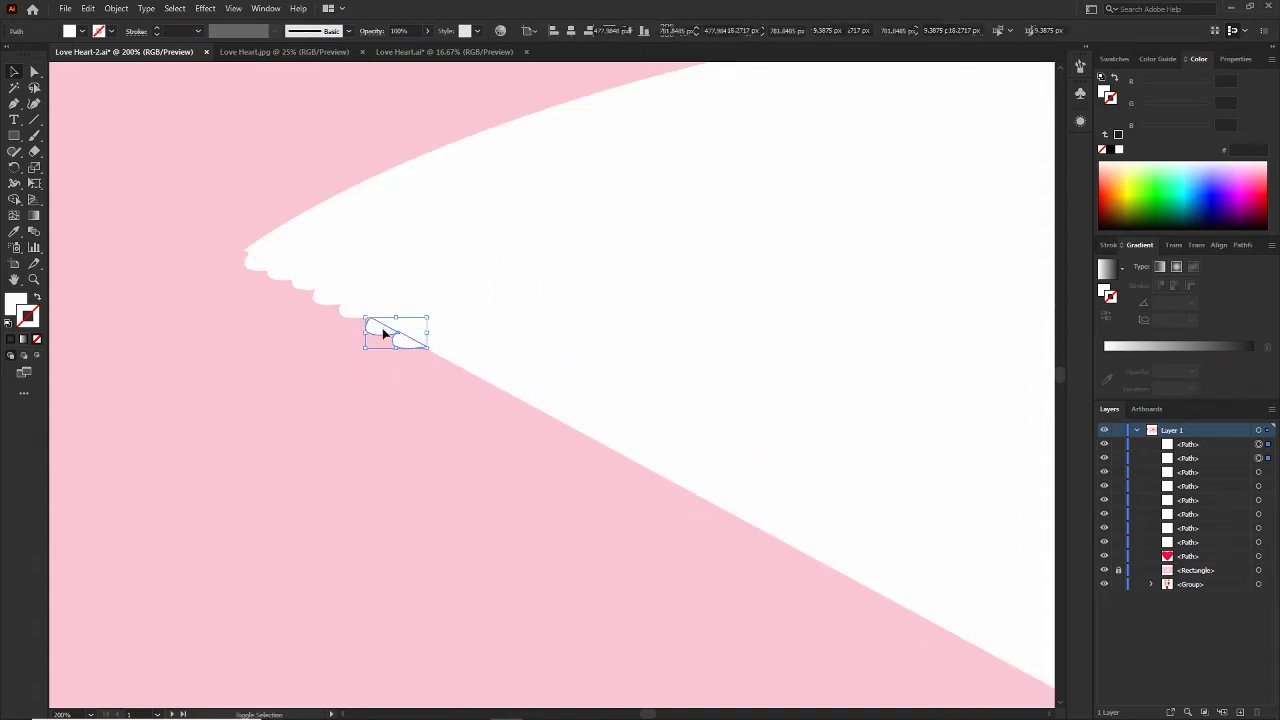
{"action": "left_click", "coordinate": [349, 314], "text": "shift"}
{"action": "left_click_drag", "start_coordinate": [381, 333], "coordinate": [521, 400]}
{"action": "key", "text": "ctrl+z"}
{"action": "key", "text": "ctrl+z"}
{"action": "key", "text": "ctrl+z"}
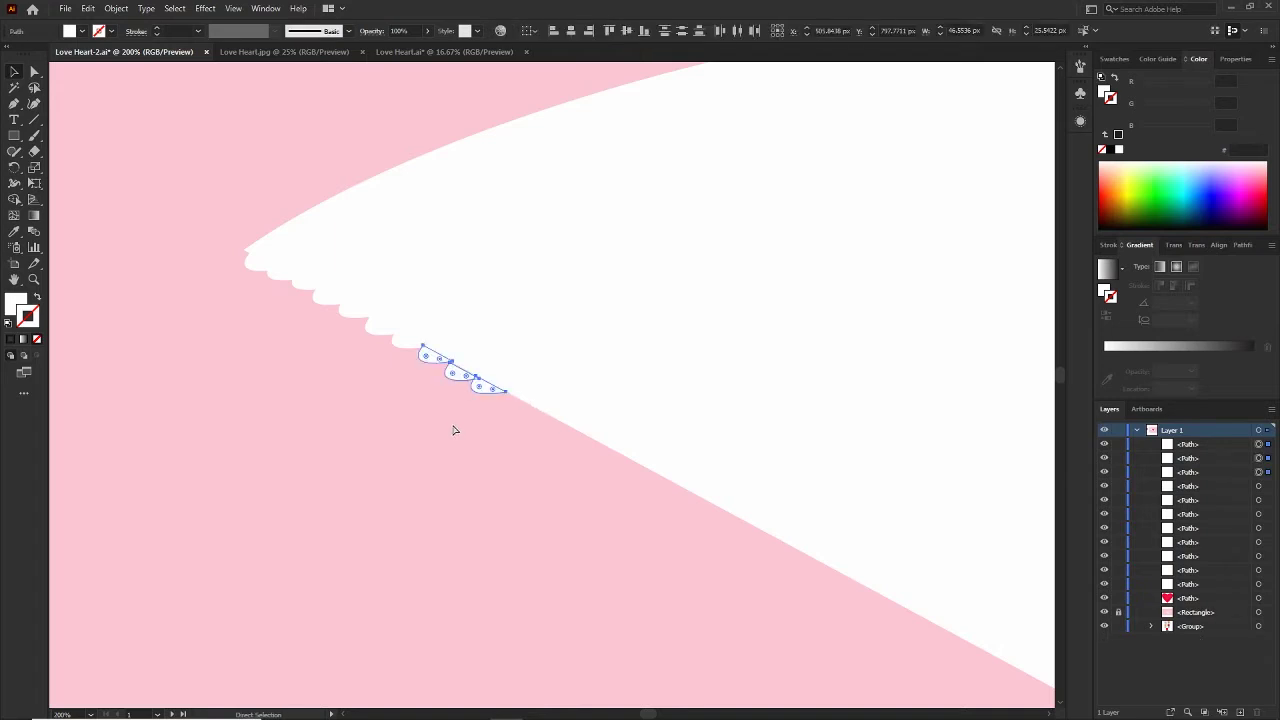
{"action": "left_click_drag", "start_coordinate": [398, 340], "coordinate": [646, 476]}
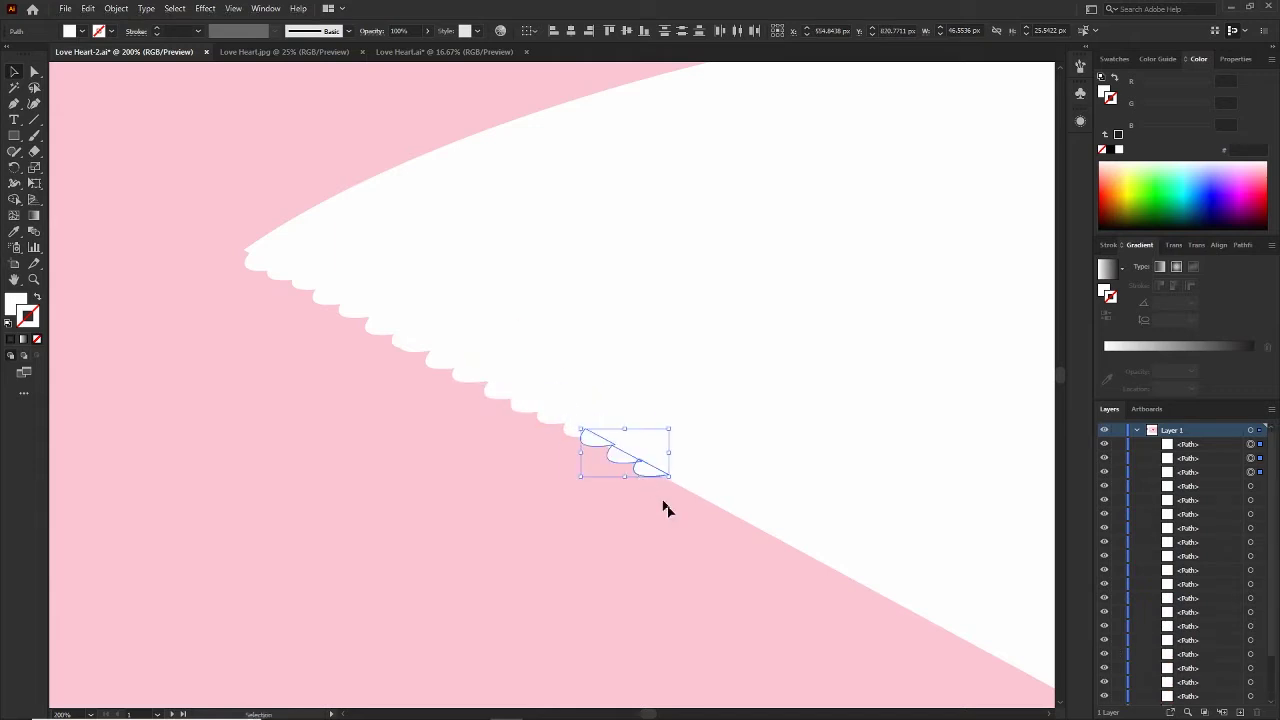
{"action": "left_click_drag", "start_coordinate": [693, 540], "coordinate": [407, 265]}
{"action": "scroll", "coordinate": [407, 265], "scroll_direction": "up", "scroll_amount": 1}
{"action": "left_click_drag", "start_coordinate": [354, 231], "coordinate": [437, 277]}
{"action": "left_click_drag", "start_coordinate": [313, 308], "coordinate": [522, 431]}
Select the last ten scallops and place a copy of them 131 px right and 70 px down along the edge
{"action": "left_click", "coordinate": [627, 392]}
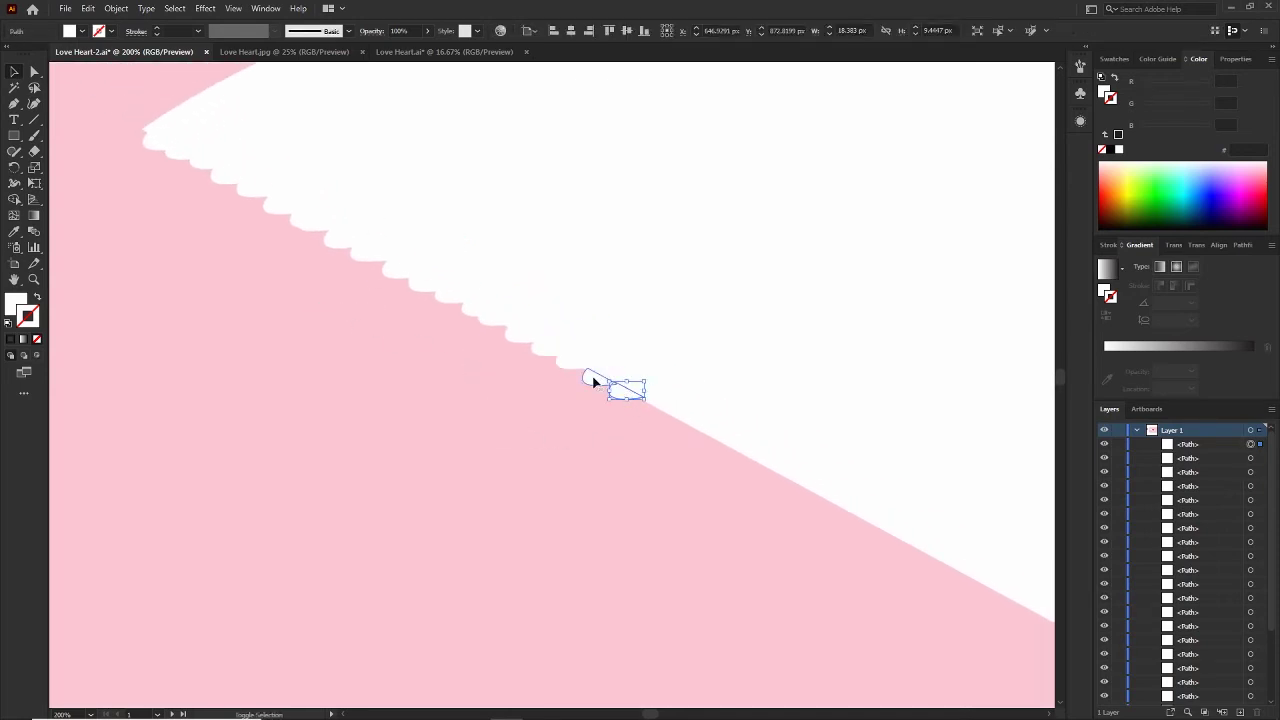
{"action": "left_click", "coordinate": [593, 381], "text": "shift"}
{"action": "left_click", "coordinate": [563, 360], "text": "shift"}
{"action": "left_click", "coordinate": [540, 348], "text": "shift"}
{"action": "left_click", "coordinate": [512, 330], "text": "shift"}
{"action": "left_click", "coordinate": [474, 313], "text": "shift"}
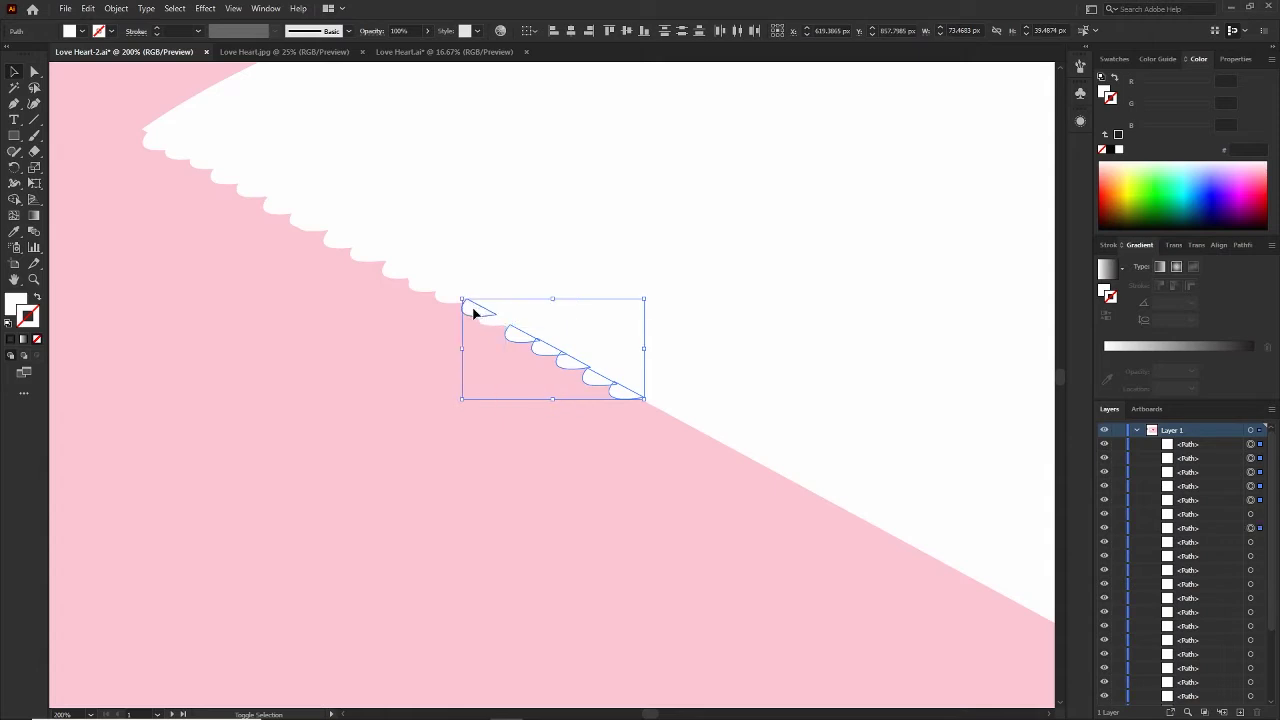
{"action": "left_click", "coordinate": [445, 304], "text": "shift"}
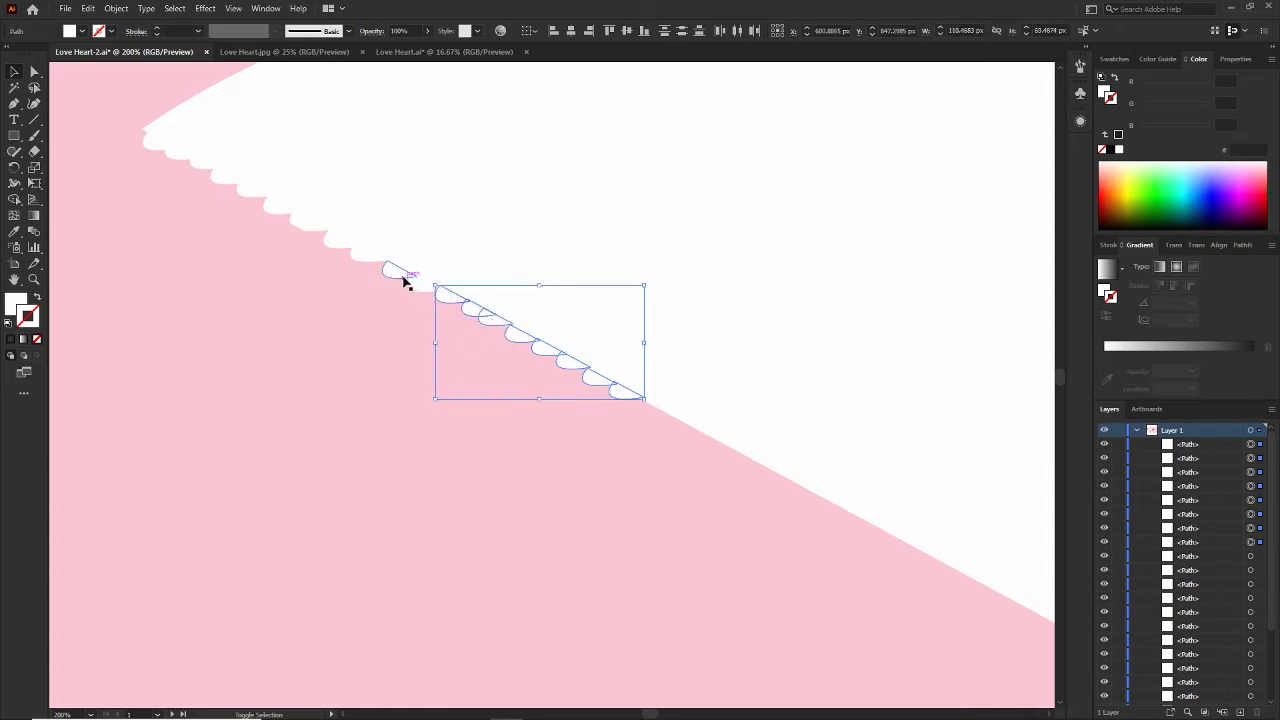
{"action": "left_click", "coordinate": [416, 286], "text": "shift"}
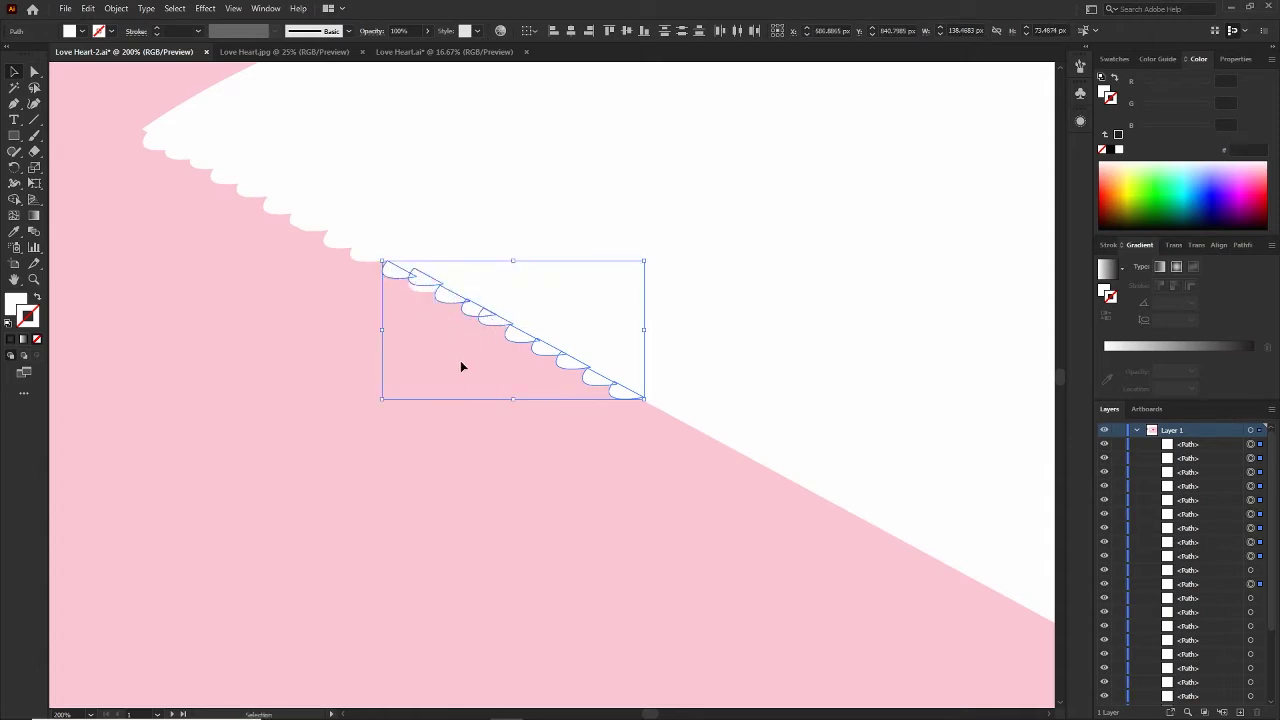
{"action": "left_click_drag", "start_coordinate": [480, 377], "coordinate": [320, 346]}
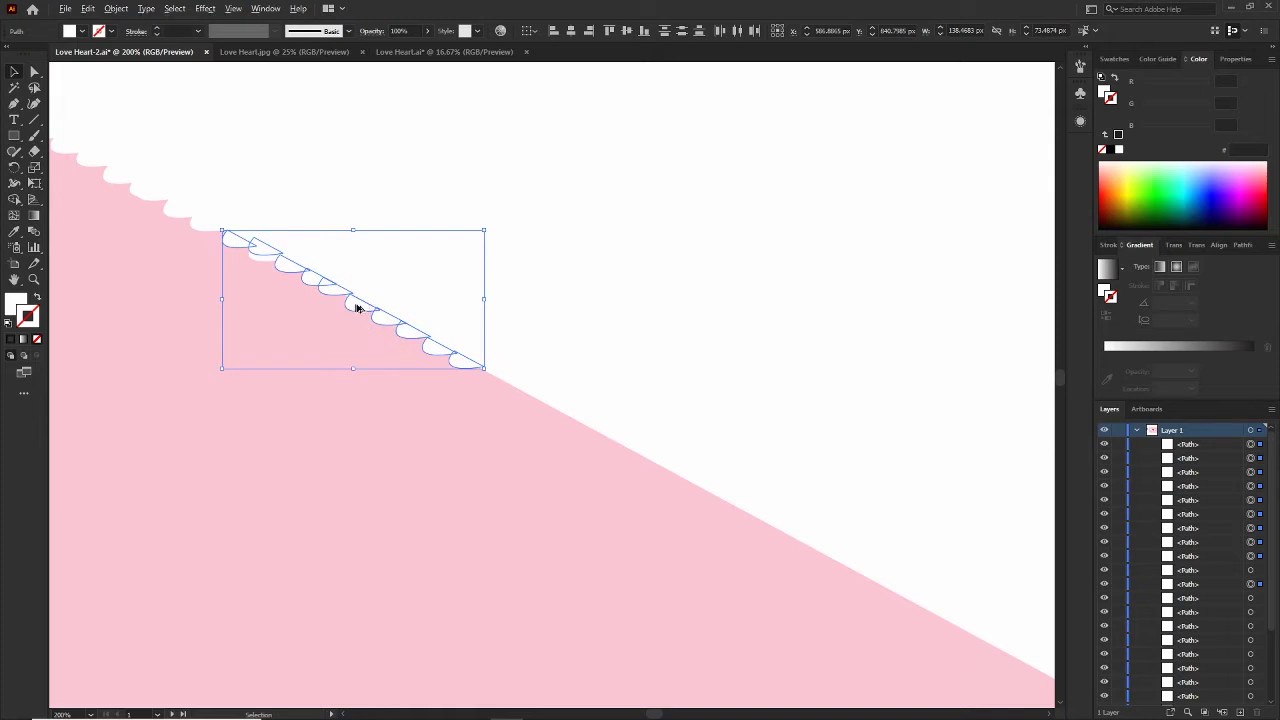
{"action": "left_click_drag", "start_coordinate": [357, 307], "coordinate": [598, 443]}
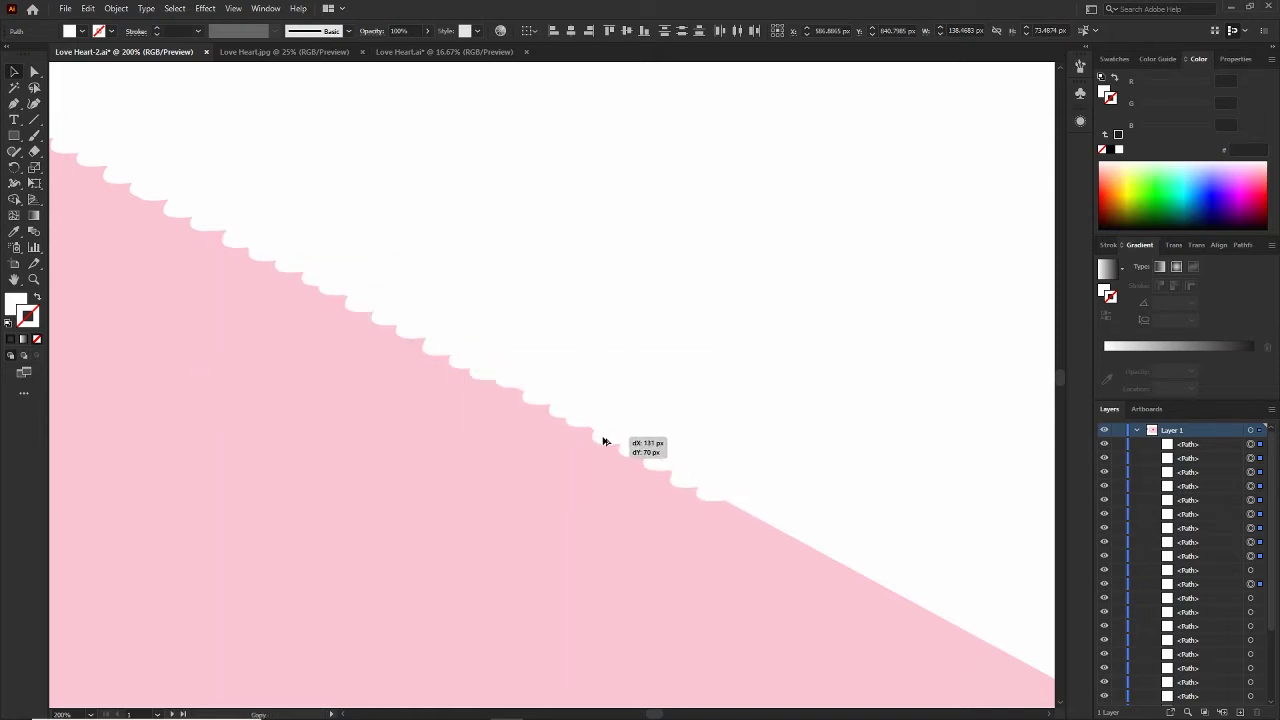
Continue the wing's scalloped edge toward the heart with more copies of the ten-scallop set
{"action": "left_click_drag", "start_coordinate": [603, 441], "coordinate": [322, 418]}
{"action": "key", "text": "ctrl+minus"}
{"action": "key", "text": "ctrl+minus"}
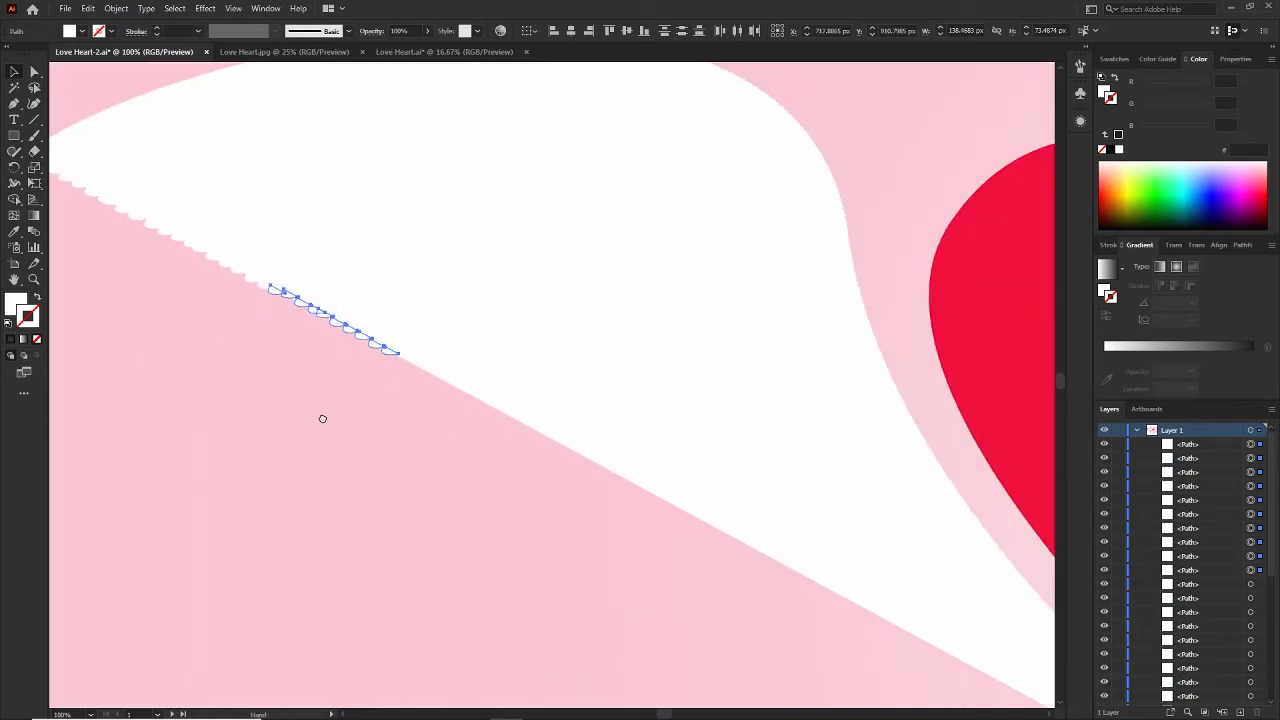
{"action": "left_click_drag", "start_coordinate": [372, 347], "coordinate": [547, 375]}
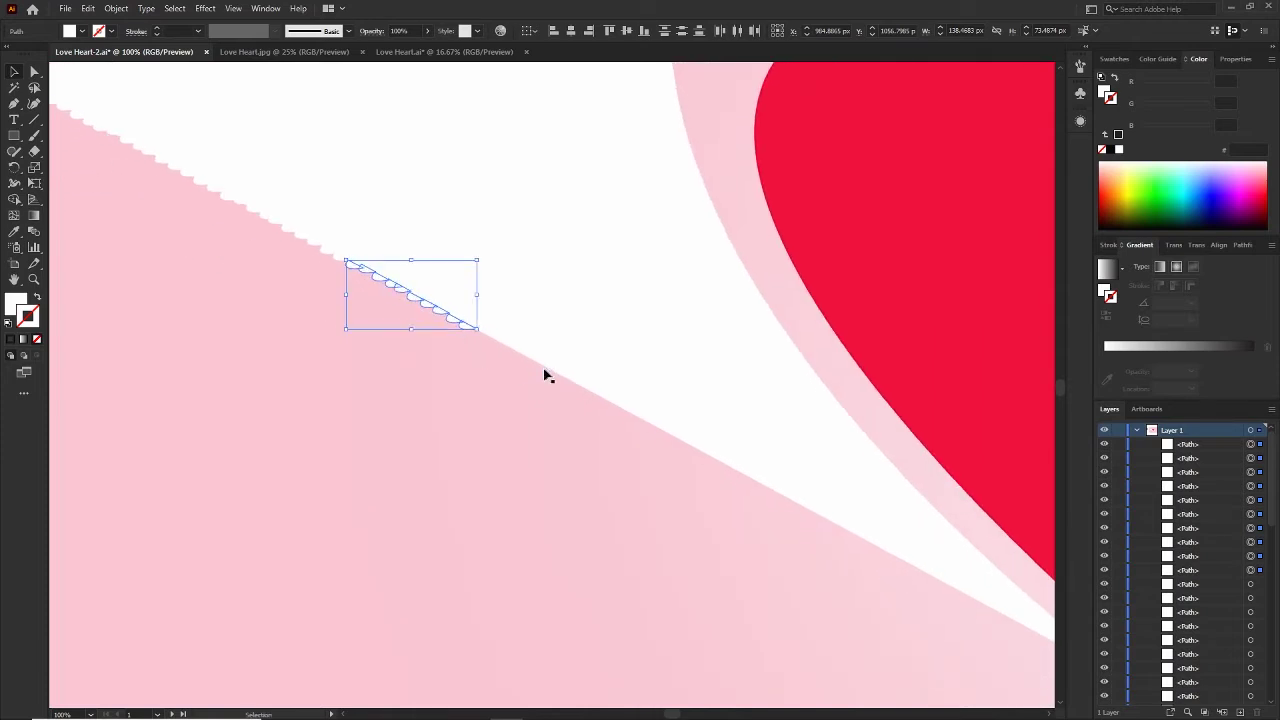
{"action": "left_click_drag", "start_coordinate": [456, 321], "coordinate": [574, 384]}
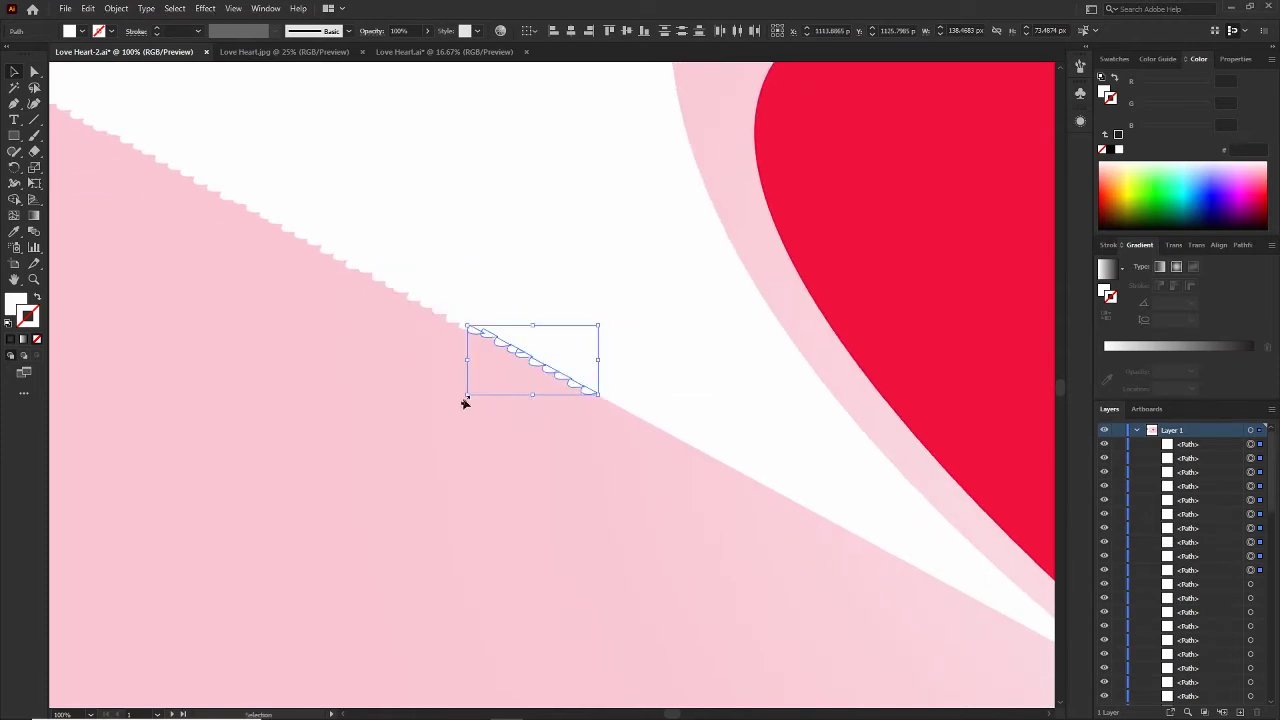
Enlarge and rotate the last scallop set to about 172 by 85 px and repeat it along the edge toward the heart's point
{"action": "left_click_drag", "start_coordinate": [465, 402], "coordinate": [446, 422]}
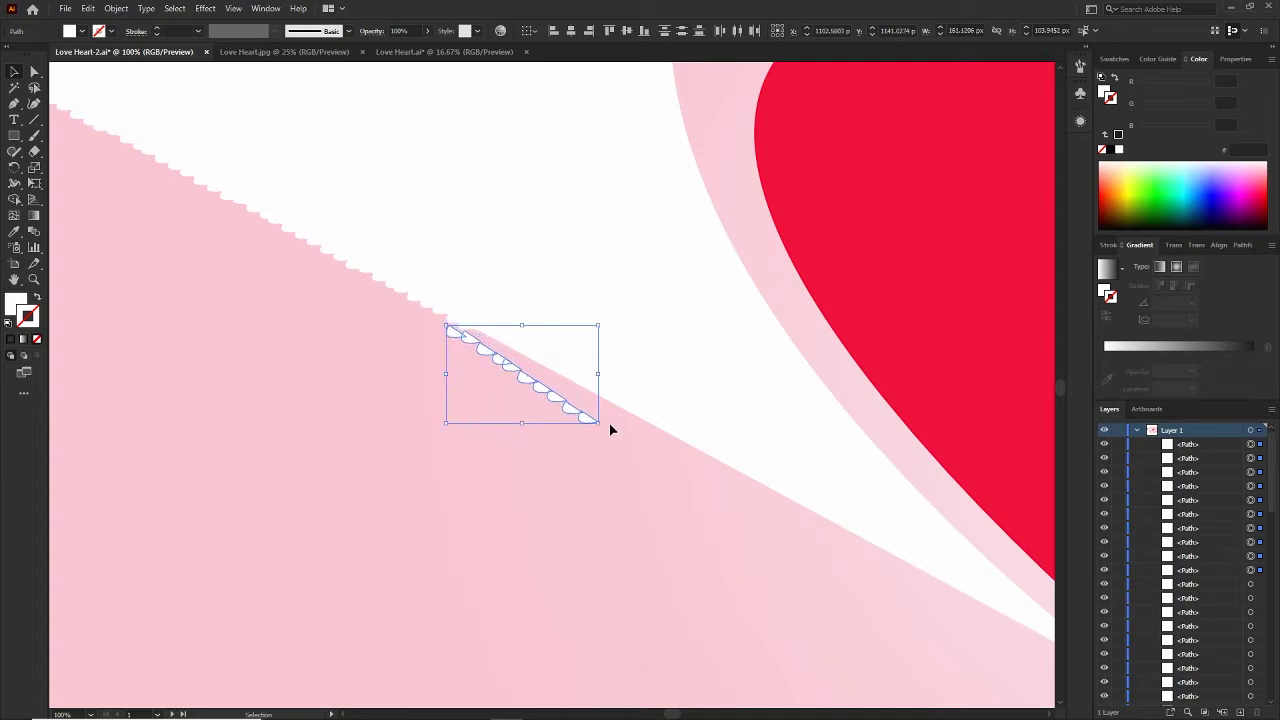
{"action": "left_click_drag", "start_coordinate": [604, 428], "coordinate": [729, 466]}
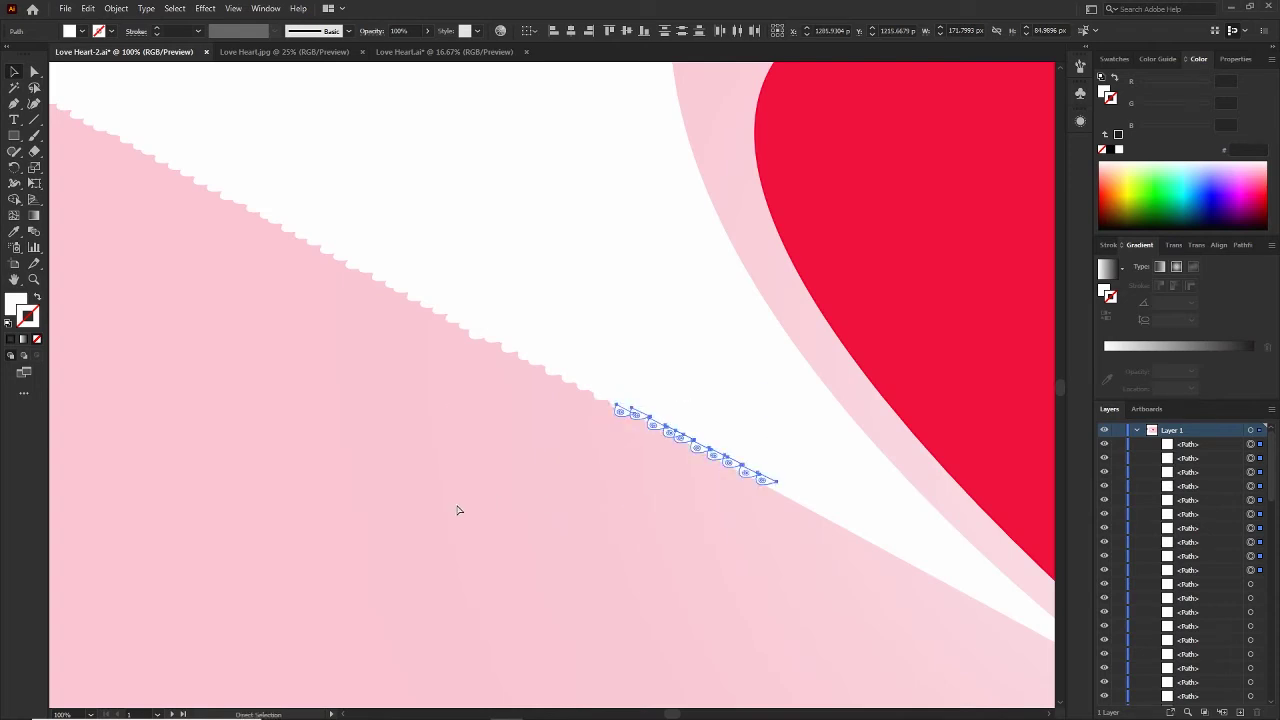
{"action": "key", "text": "ctrl+minus"}
{"action": "key", "text": "ctrl+minus"}
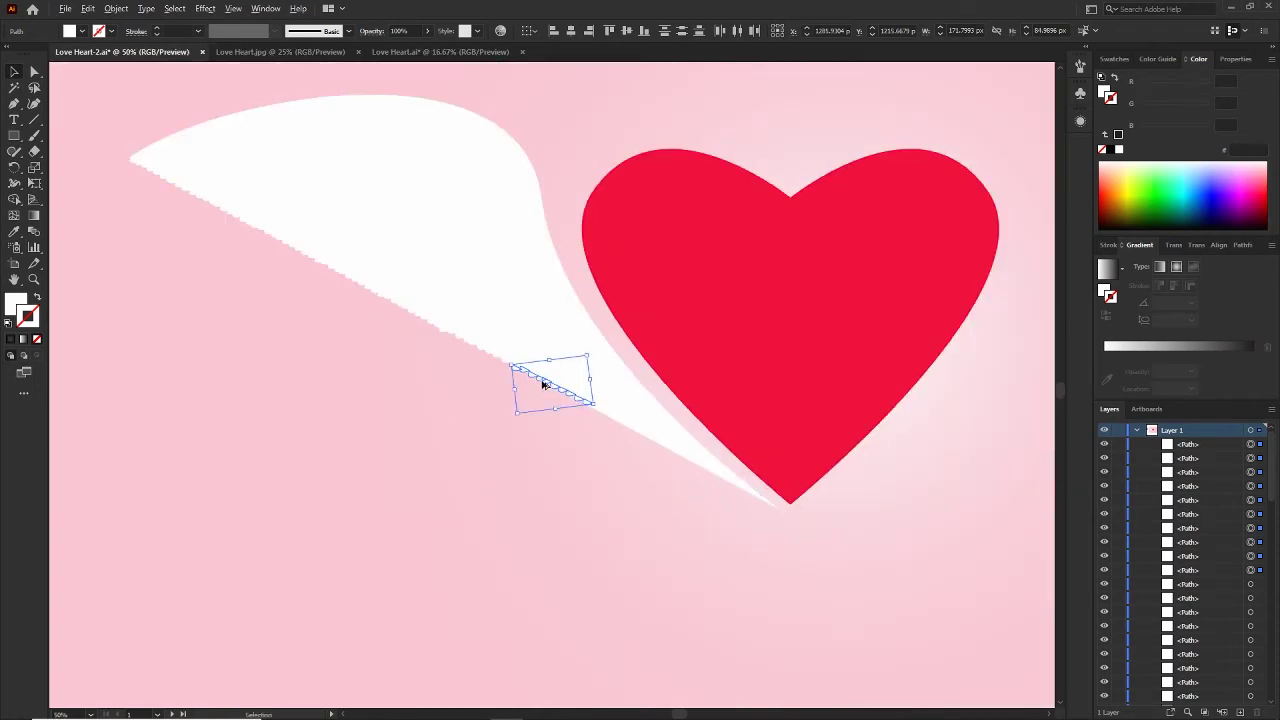
{"action": "left_click_drag", "start_coordinate": [543, 381], "coordinate": [675, 455]}
Fill the remaining lower edge to the wing's inner tip with single scallop copies, enlarging them to about 28 by 17 px
{"action": "key", "text": "ctrl+plus"}
{"action": "key", "text": "ctrl+plus"}
{"action": "key", "text": "ctrl+plus"}
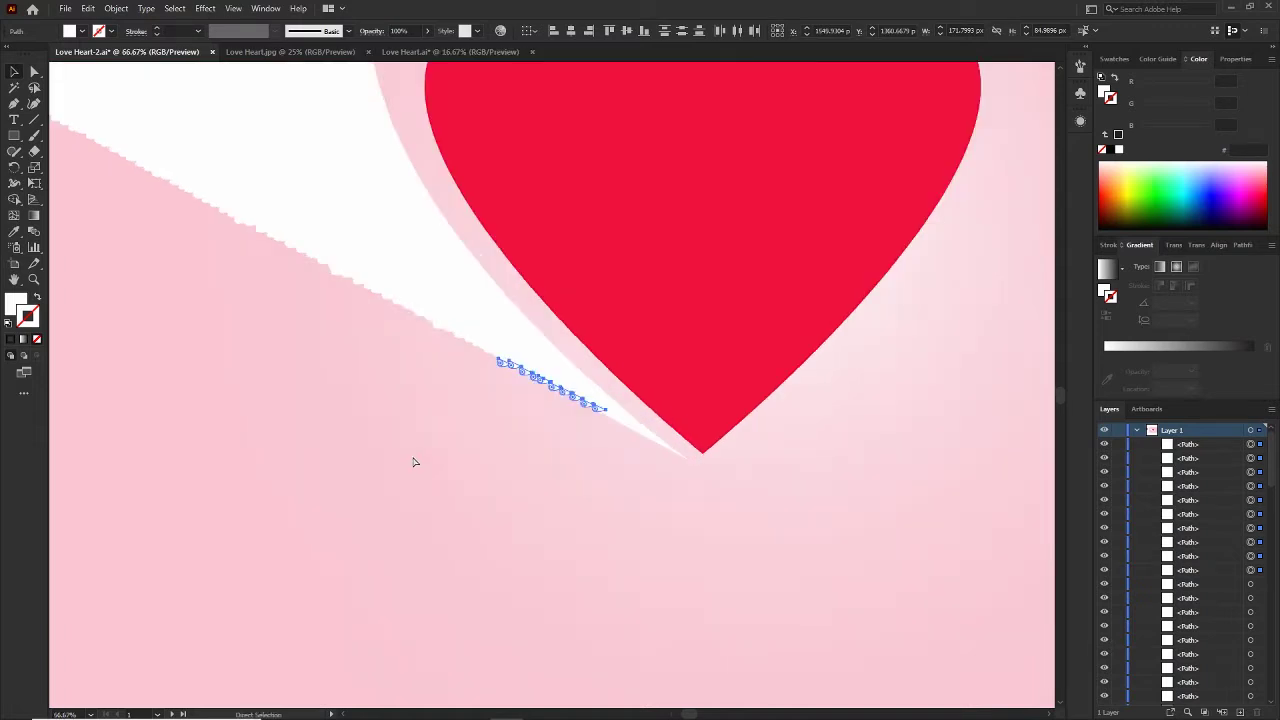
{"action": "left_click", "coordinate": [366, 404]}
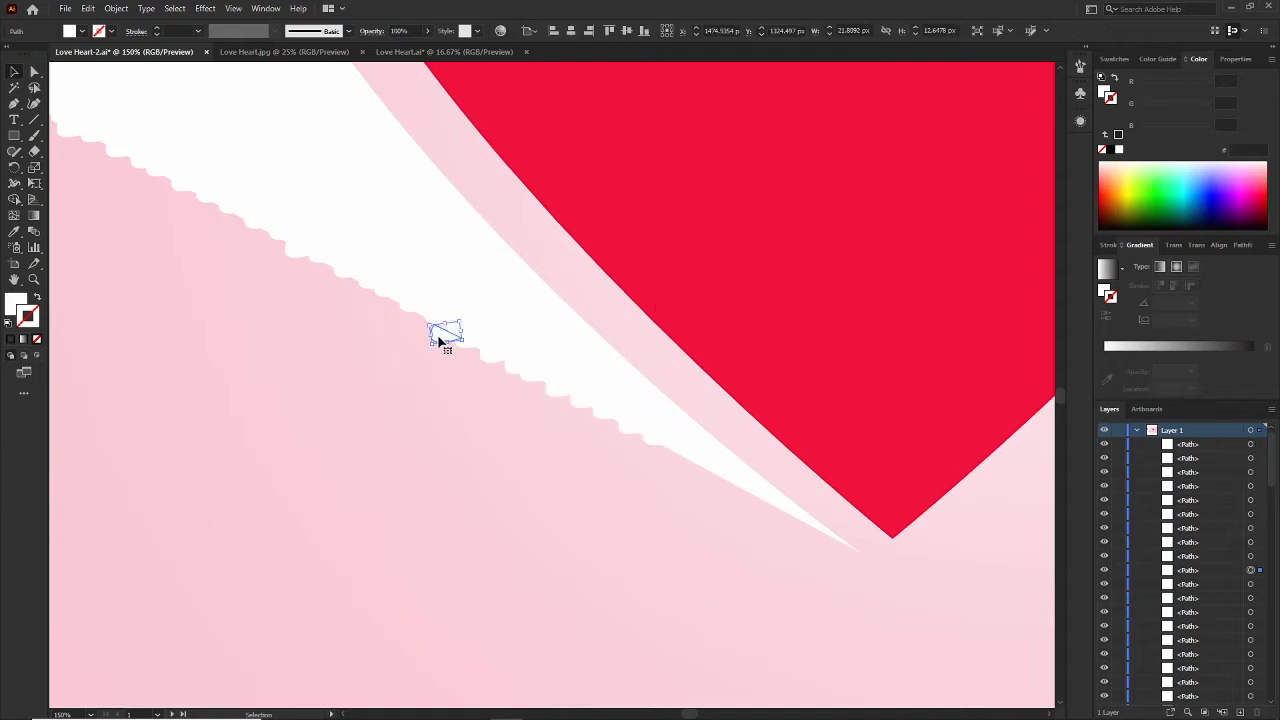
{"action": "left_click_drag", "start_coordinate": [652, 443], "coordinate": [840, 554]}
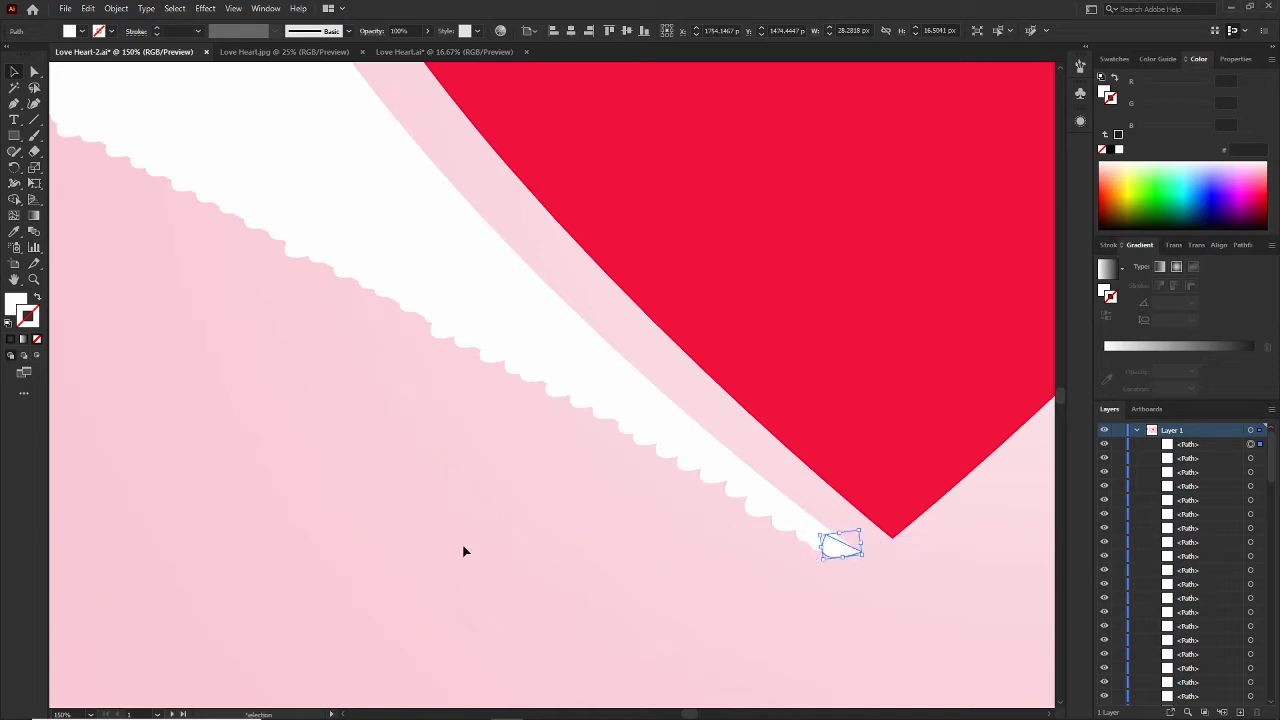
Fill the uneven spots along the middle of the wing's lower edge with more single scallop copies
{"action": "left_click", "coordinate": [464, 551]}
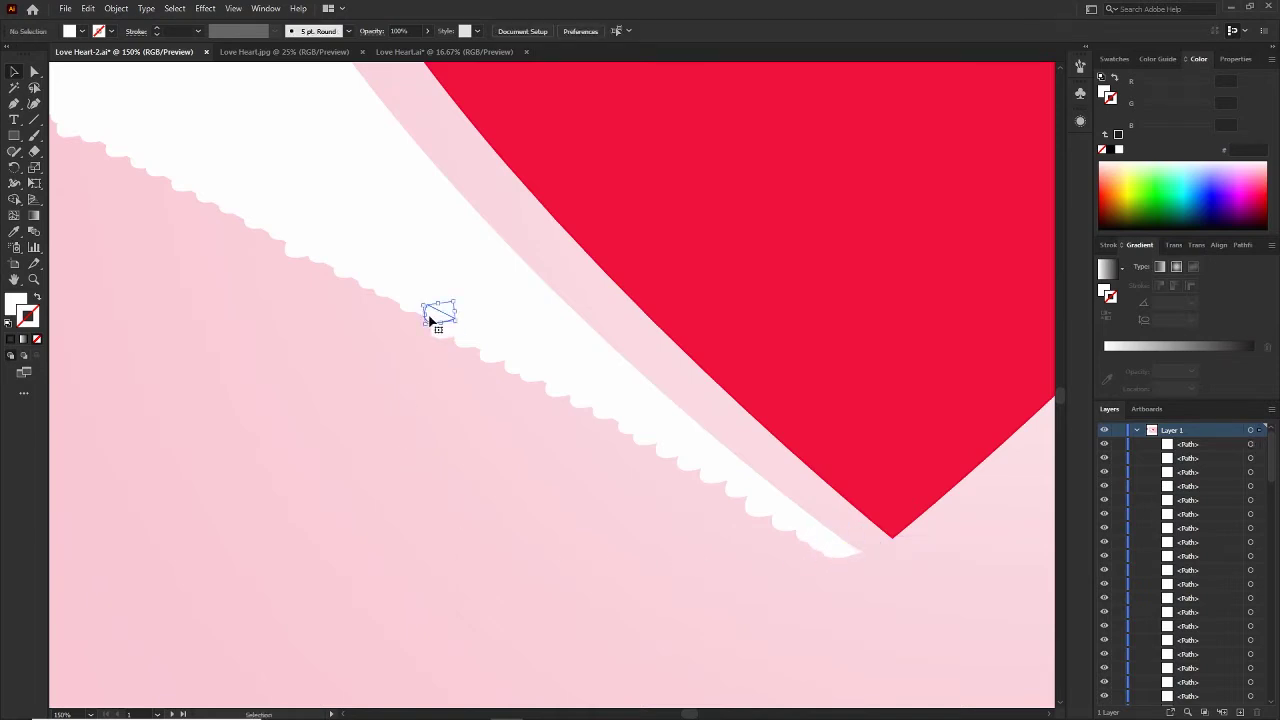
{"action": "left_click_drag", "start_coordinate": [430, 320], "coordinate": [321, 267]}
{"action": "left_click_drag", "start_coordinate": [268, 305], "coordinate": [397, 363]}
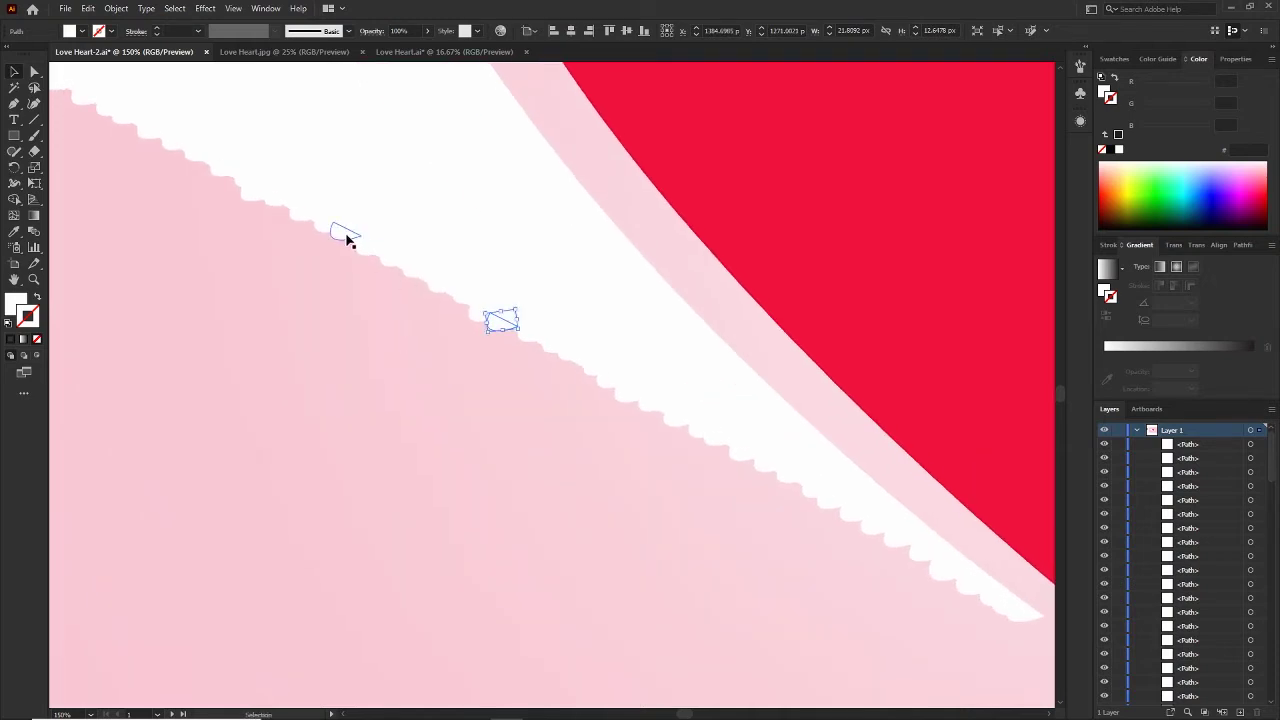
{"action": "left_click_drag", "start_coordinate": [369, 255], "coordinate": [389, 264]}
{"action": "left_click_drag", "start_coordinate": [320, 233], "coordinate": [317, 234]}
{"action": "left_click_drag", "start_coordinate": [243, 183], "coordinate": [234, 180]}
{"action": "key", "text": "ctrl+shift+a"}
{"action": "key", "text": "ctrl+minus"}
{"action": "key", "text": "ctrl+minus"}
{"action": "key", "text": "ctrl+minus"}
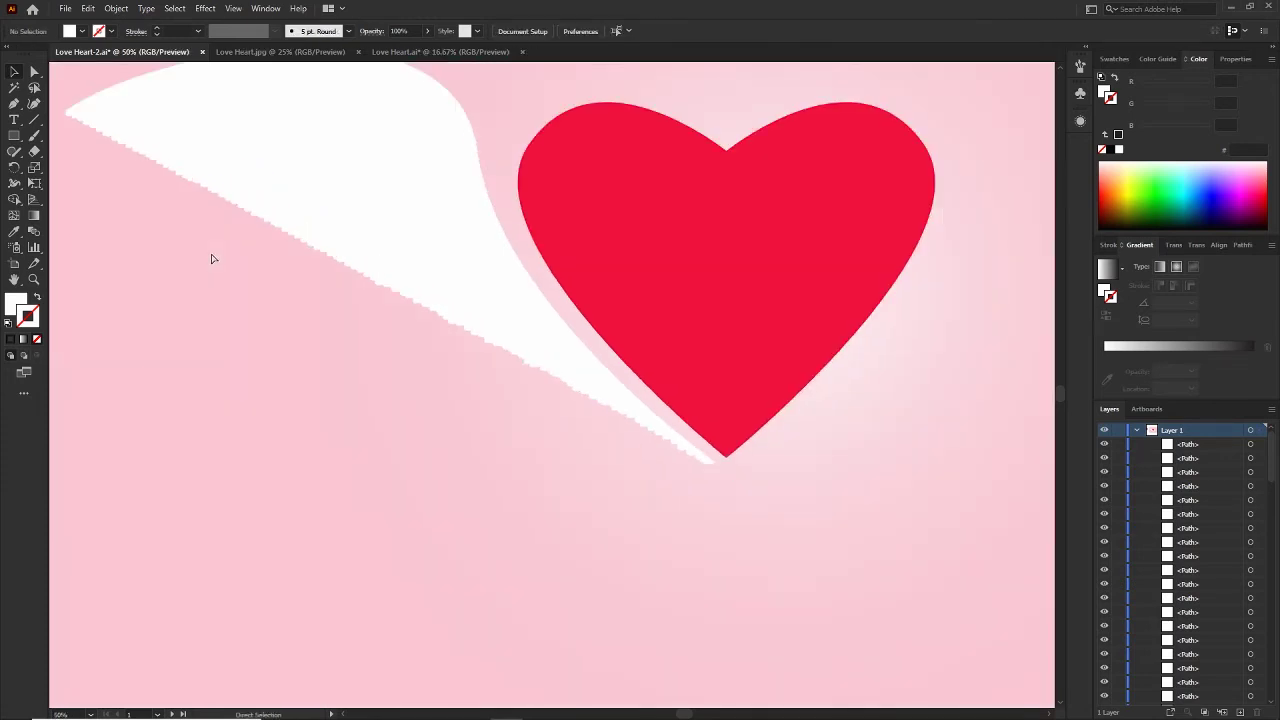
{"action": "key", "text": "ctrl+minus"}
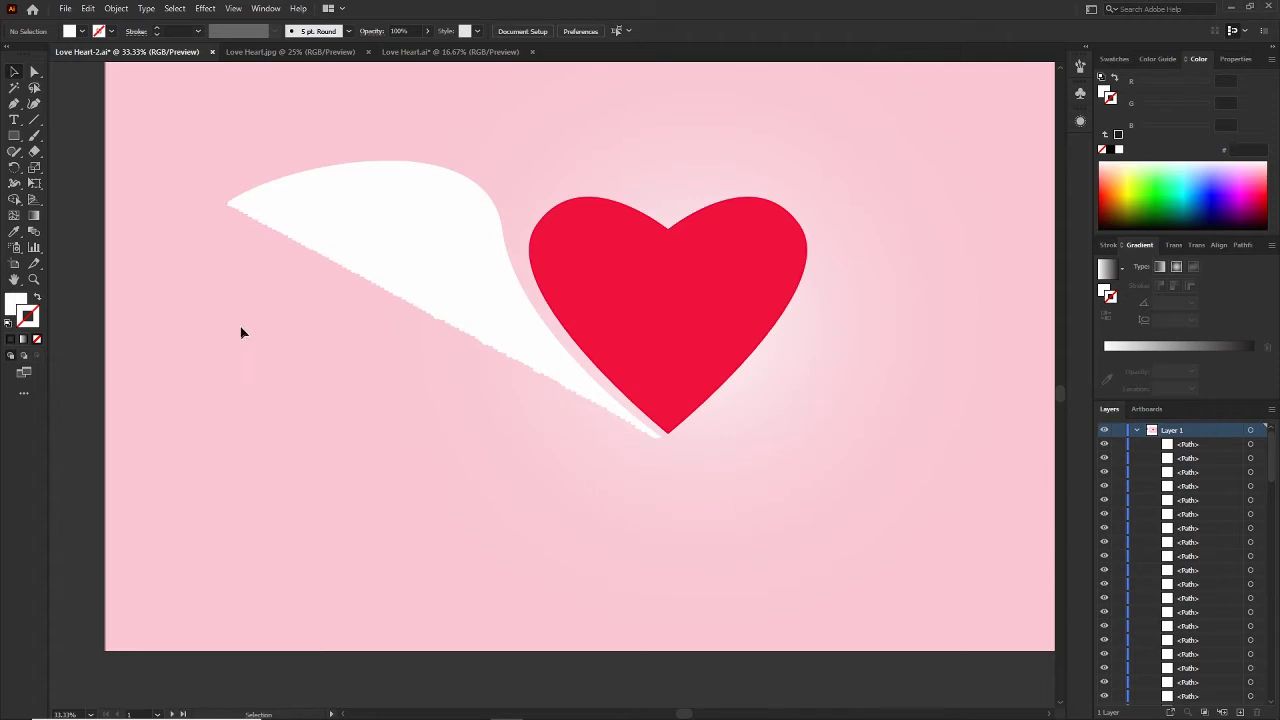
Lengthen the curve handle at the wing's outer tip so the upper edge arches higher
{"action": "left_click", "coordinate": [278, 204]}
{"action": "key", "text": "a"}
{"action": "left_click", "coordinate": [230, 203]}
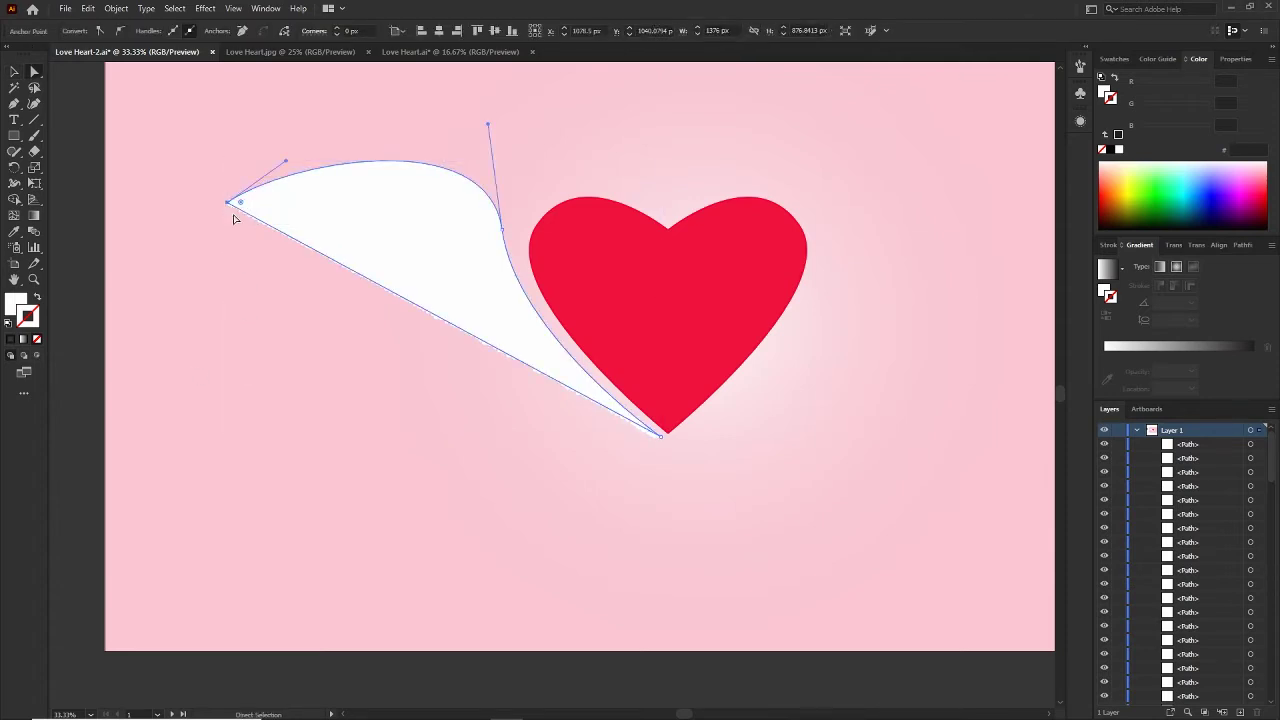
{"action": "left_click_drag", "start_coordinate": [285, 161], "coordinate": [339, 125]}
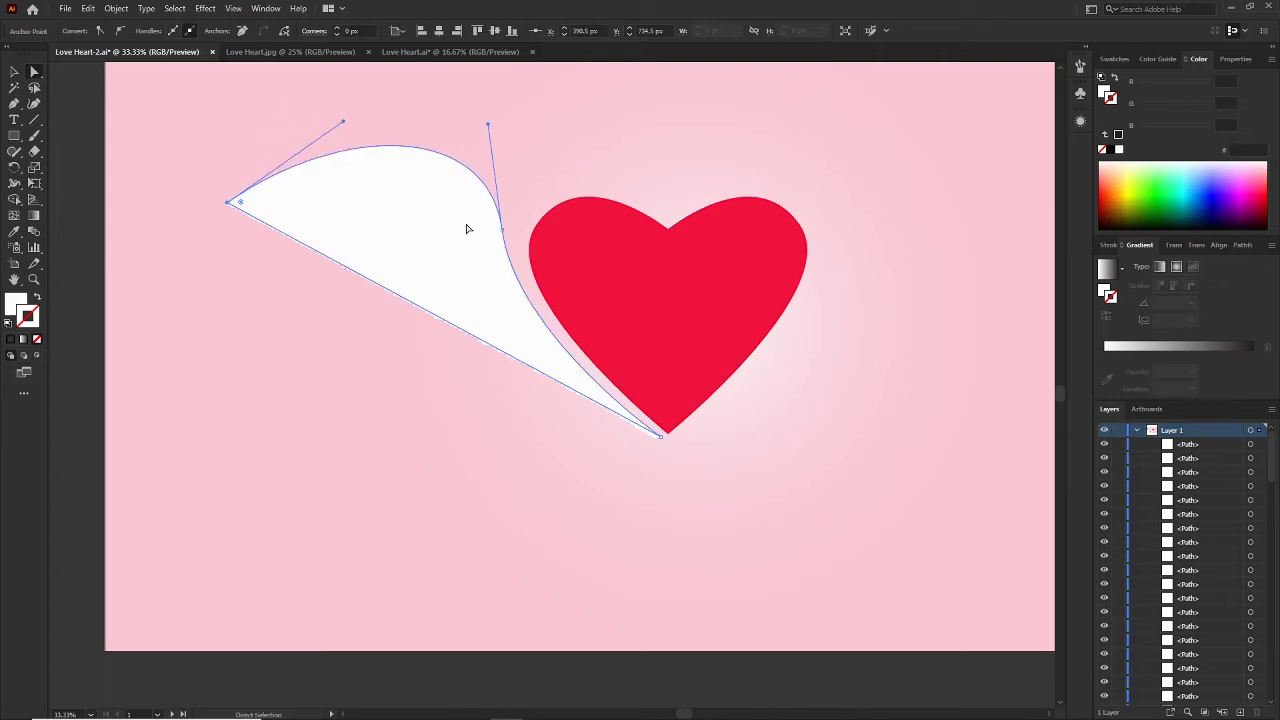
{"action": "left_click", "coordinate": [266, 285]}
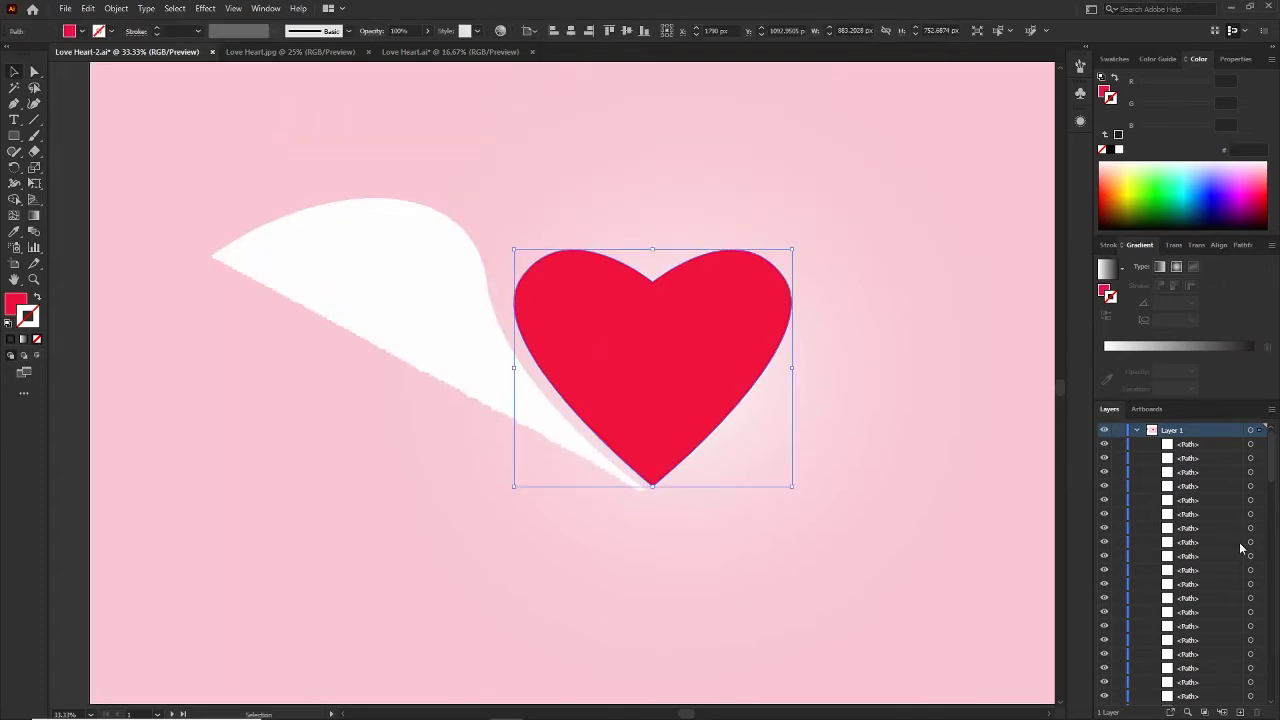
Lock the heart, and unite the wing body with all its scallops into a single shape
{"action": "scroll", "coordinate": [1247, 649], "scroll_direction": "down", "scroll_amount": 5}
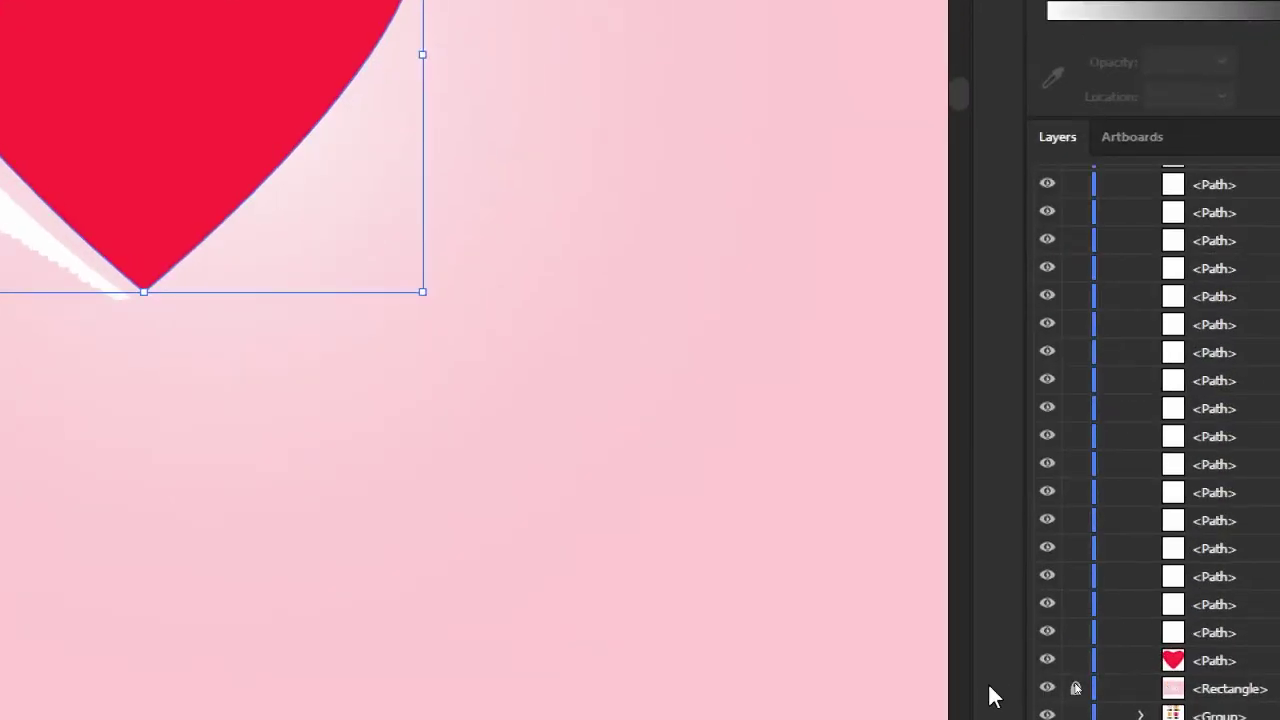
{"action": "left_click", "coordinate": [1118, 670]}
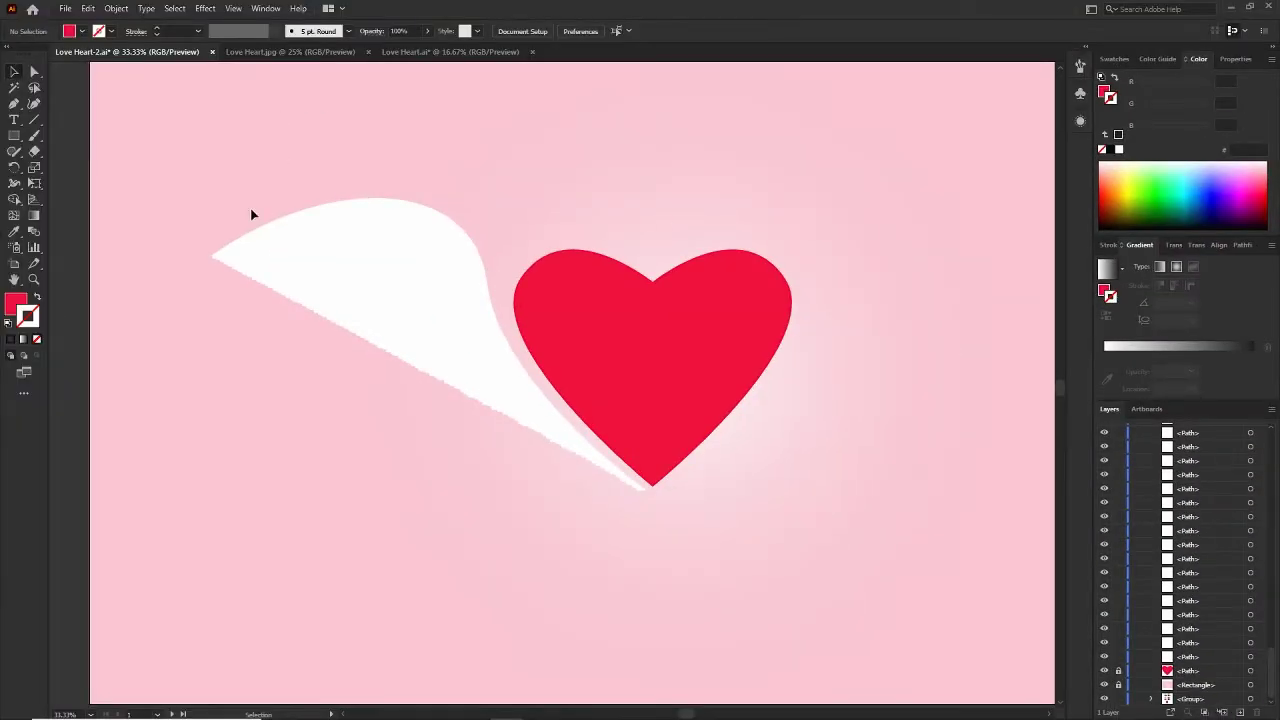
{"action": "left_click_drag", "start_coordinate": [160, 194], "coordinate": [647, 525]}
{"action": "left_click", "coordinate": [1243, 246]}
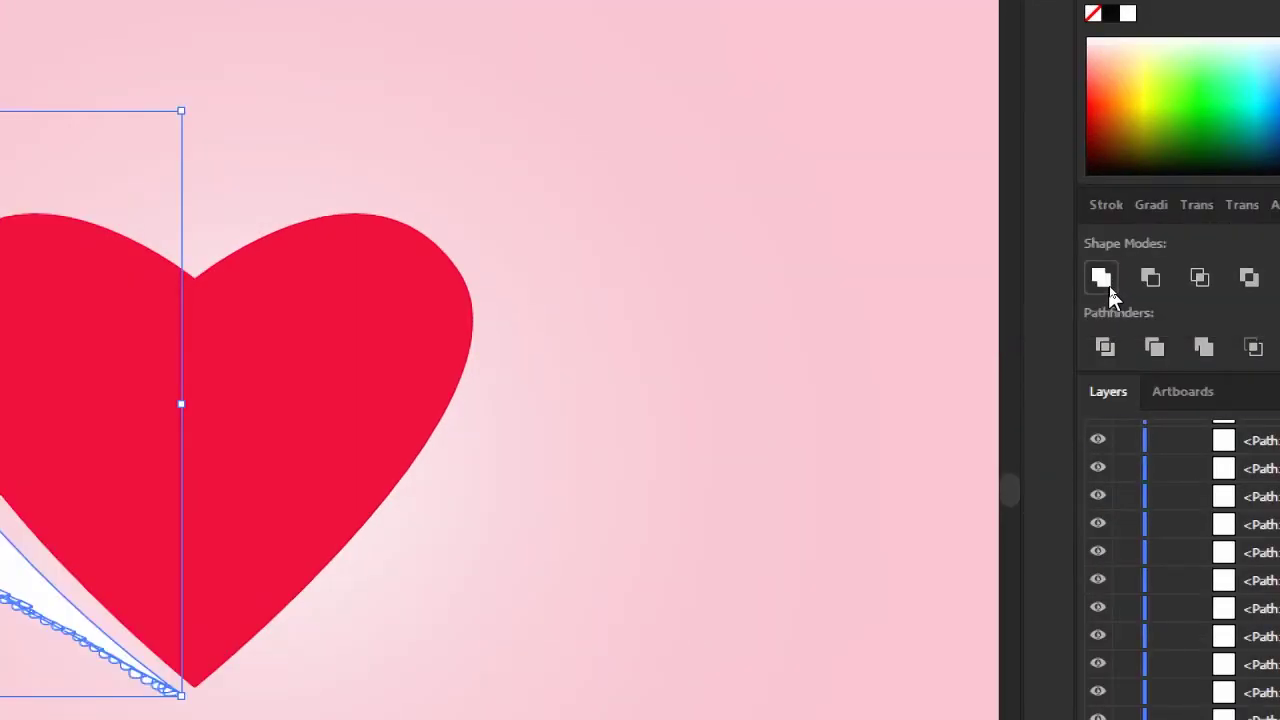
{"action": "left_click", "coordinate": [1110, 290]}
{"action": "left_click", "coordinate": [534, 563]}
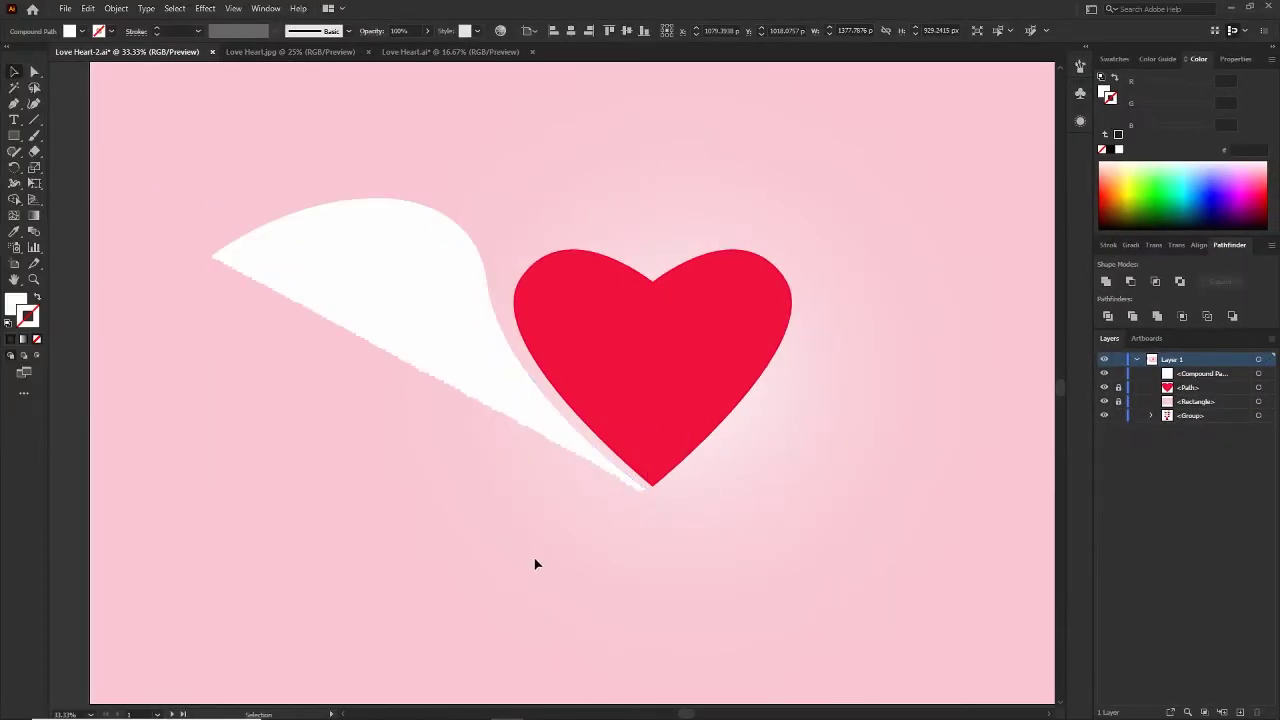
Set up a linear gradient on the united wing from white to near-white, with the end stop at 0% opacity
{"action": "left_click", "coordinate": [445, 313]}
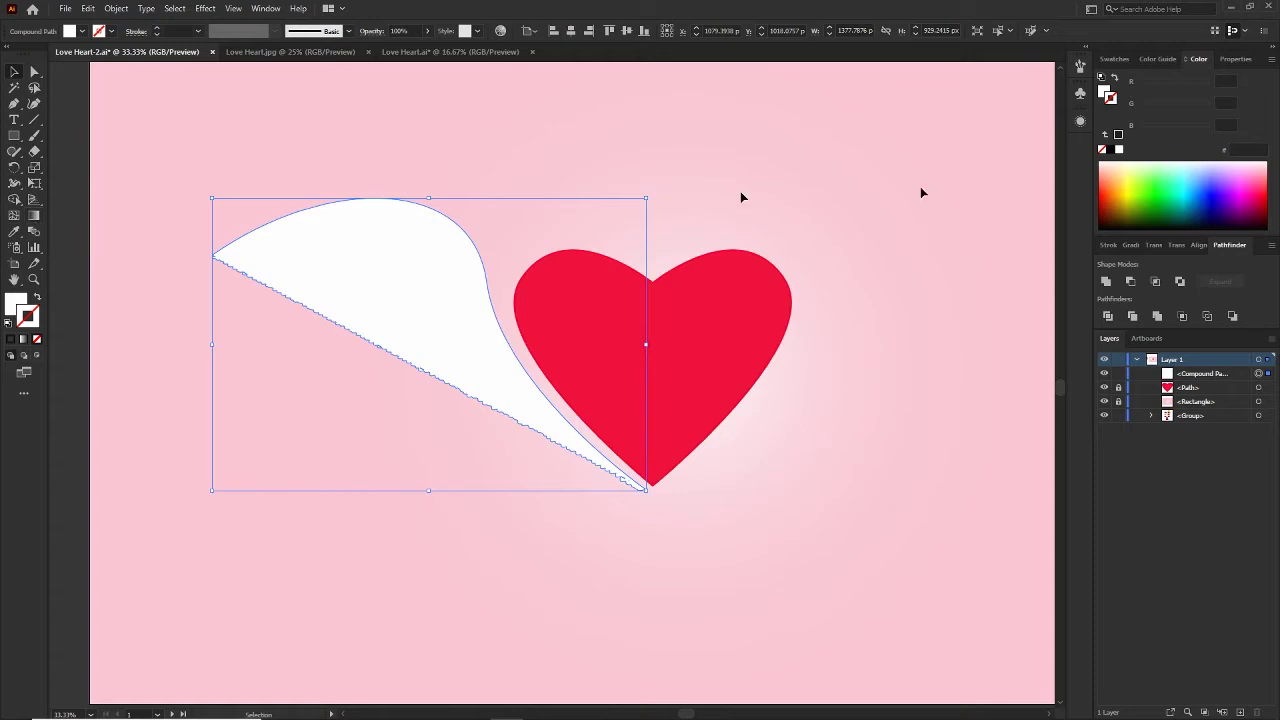
{"action": "left_click", "coordinate": [1138, 245]}
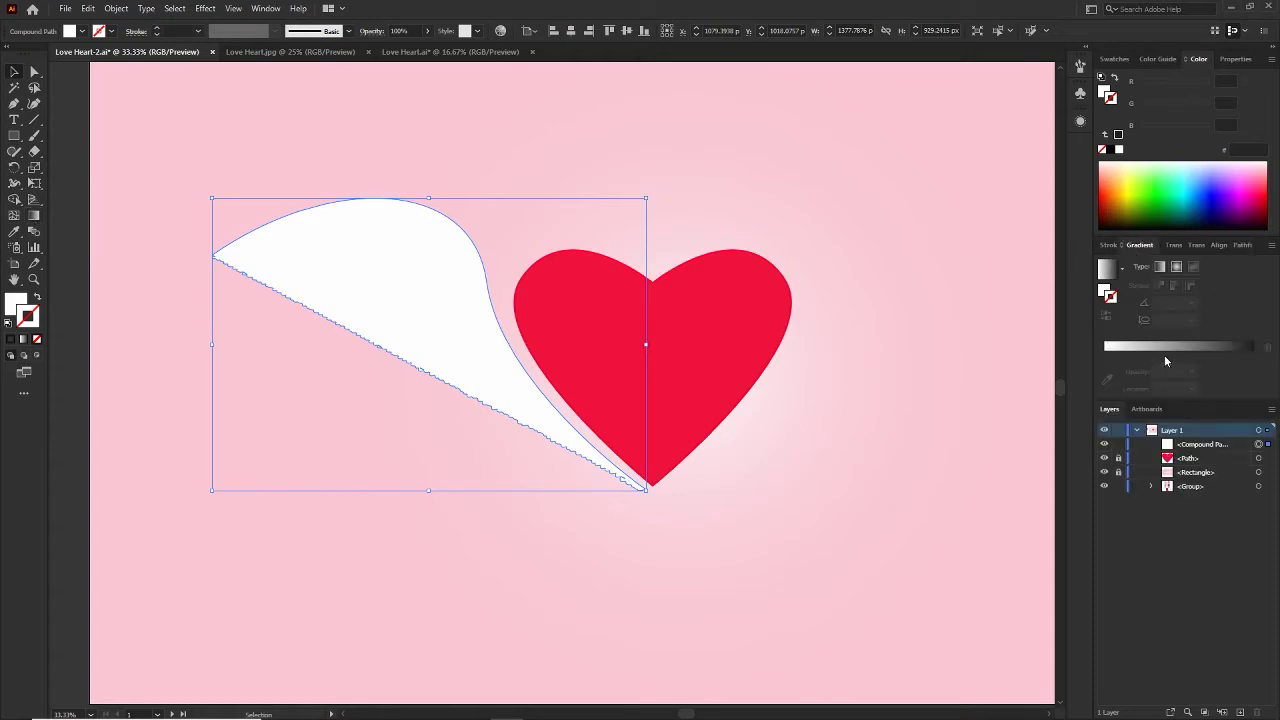
{"action": "left_click", "coordinate": [1216, 347]}
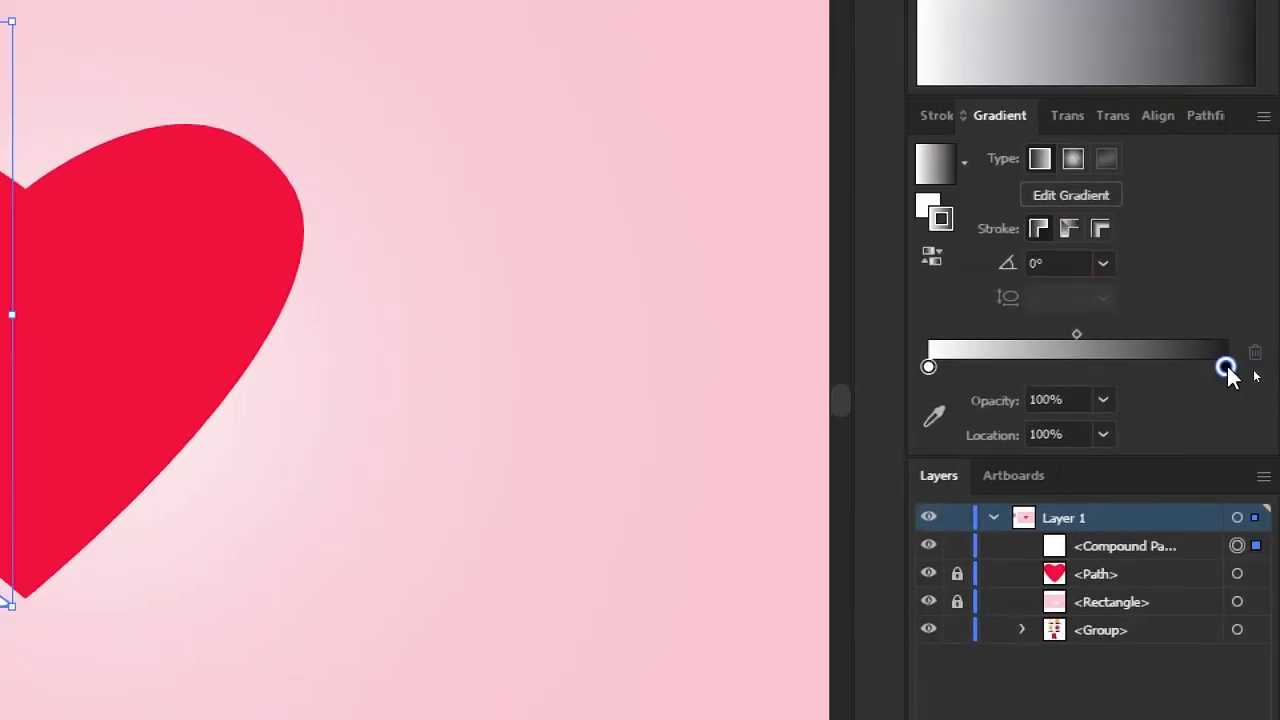
{"action": "left_click_drag", "start_coordinate": [940, 370], "coordinate": [1248, 390]}
{"action": "left_click", "coordinate": [1228, 367]}
{"action": "left_click", "coordinate": [1255, 352]}
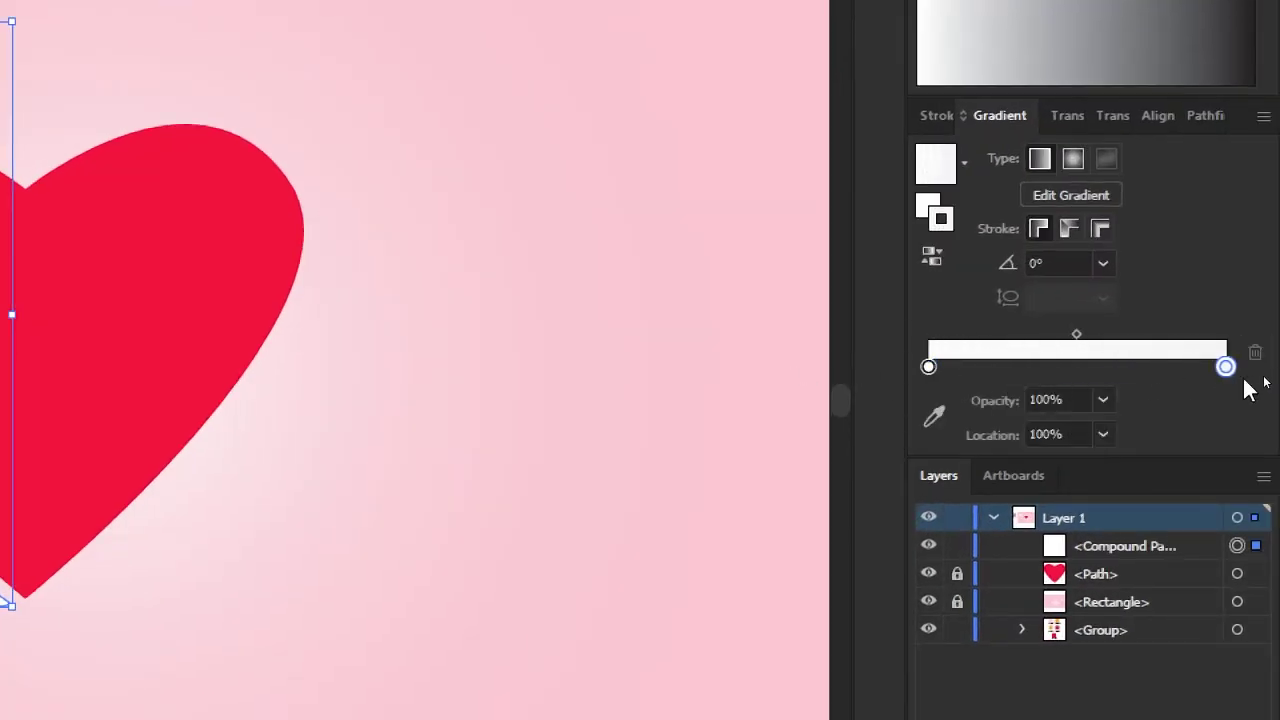
{"action": "left_click", "coordinate": [1103, 400]}
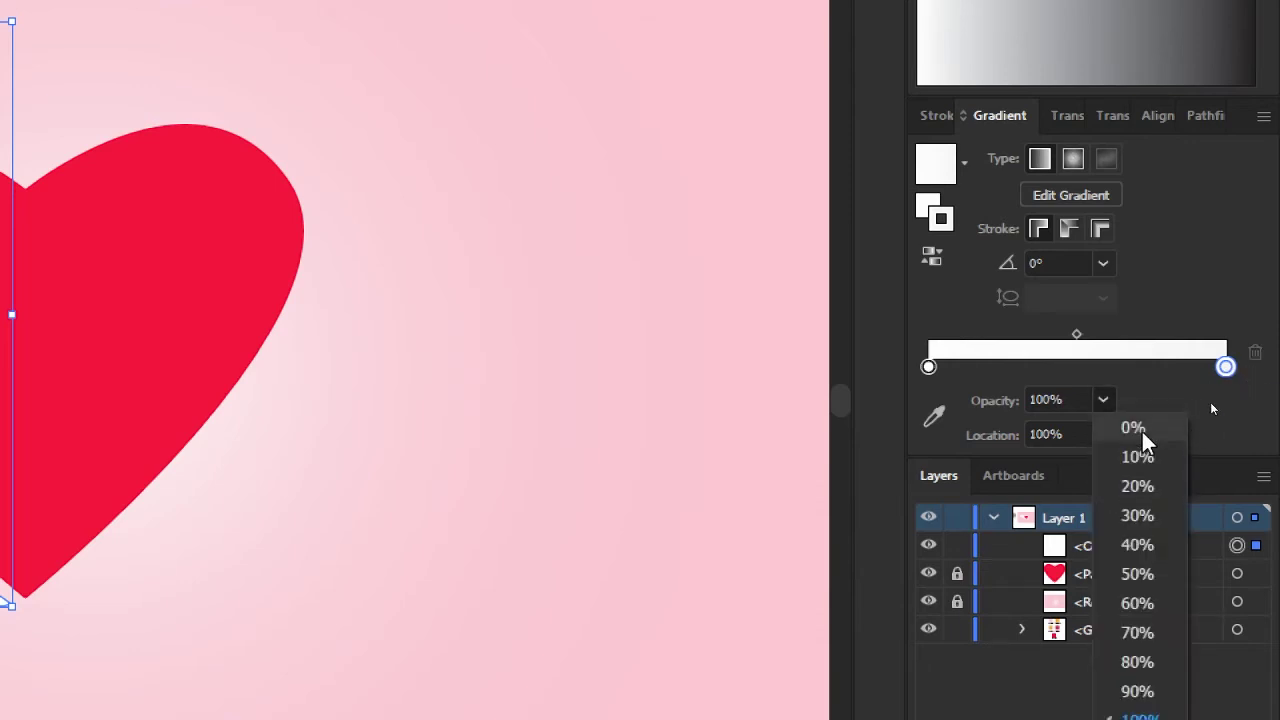
{"action": "left_click", "coordinate": [1141, 431]}
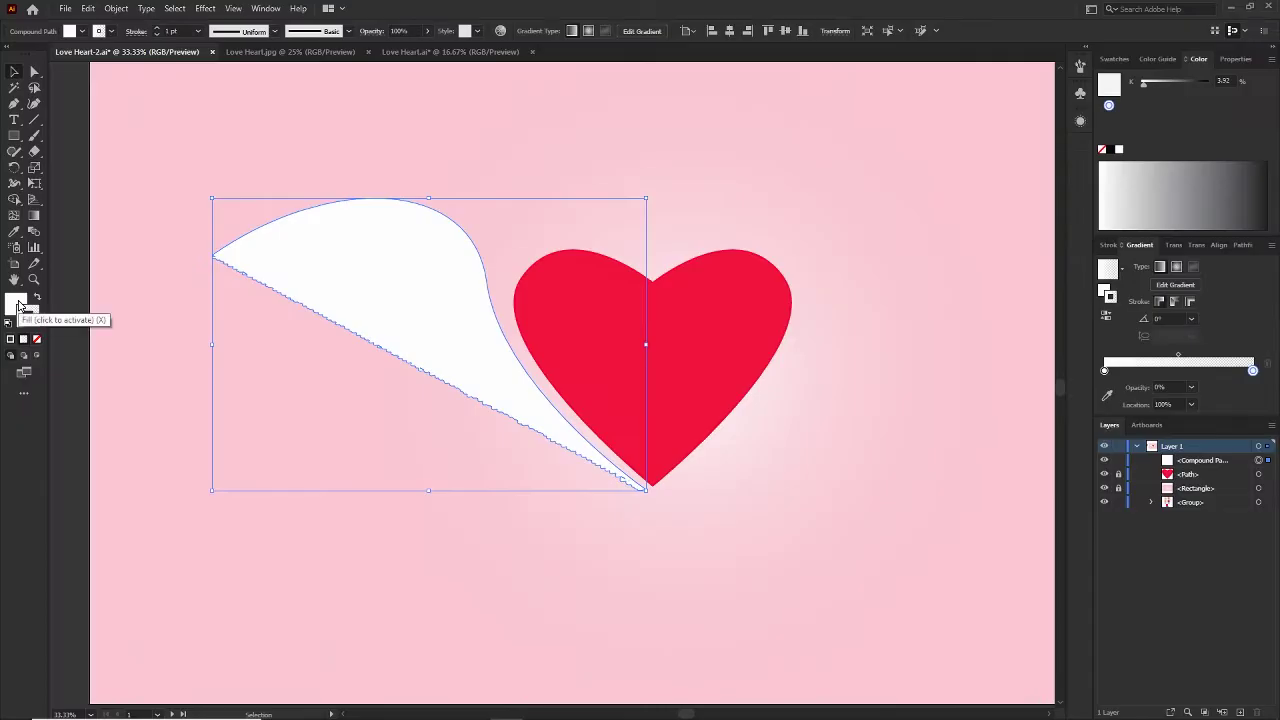
Apply the white-to-transparent gradient to the wing's fill and remove its stroke
{"action": "left_click", "coordinate": [502, 343]}
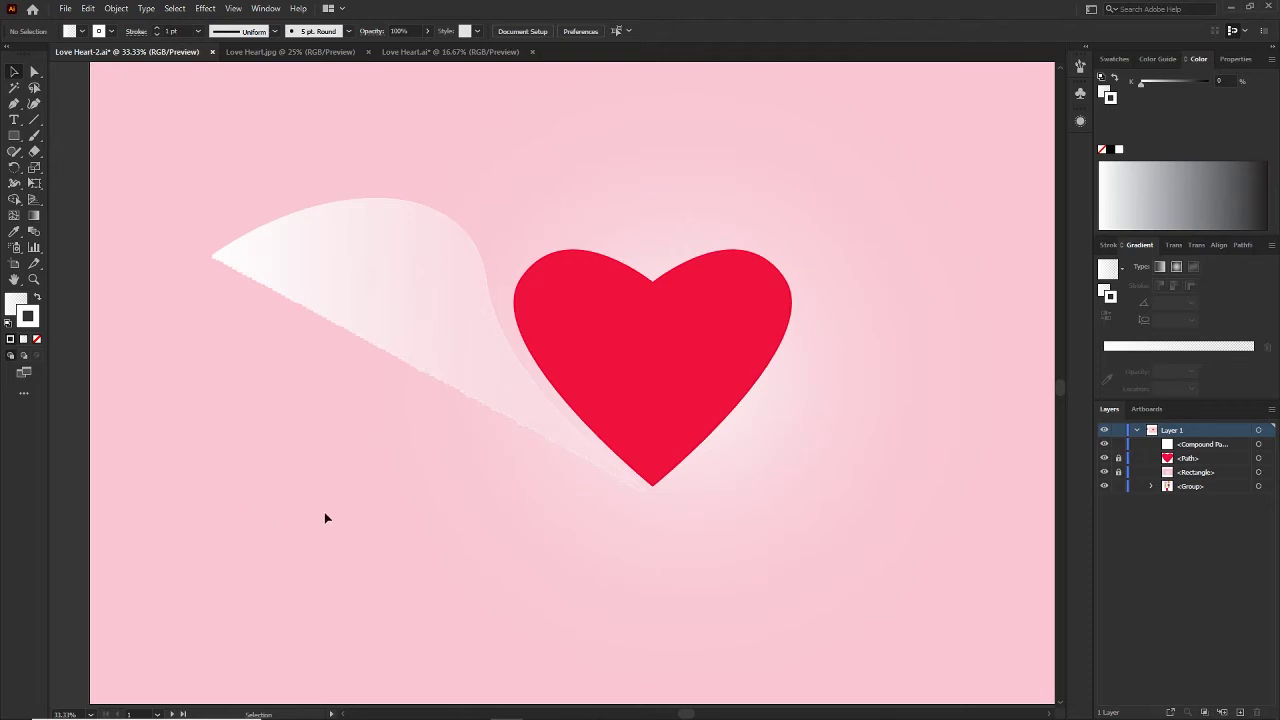
{"action": "left_click", "coordinate": [405, 299]}
{"action": "left_click", "coordinate": [37, 340]}
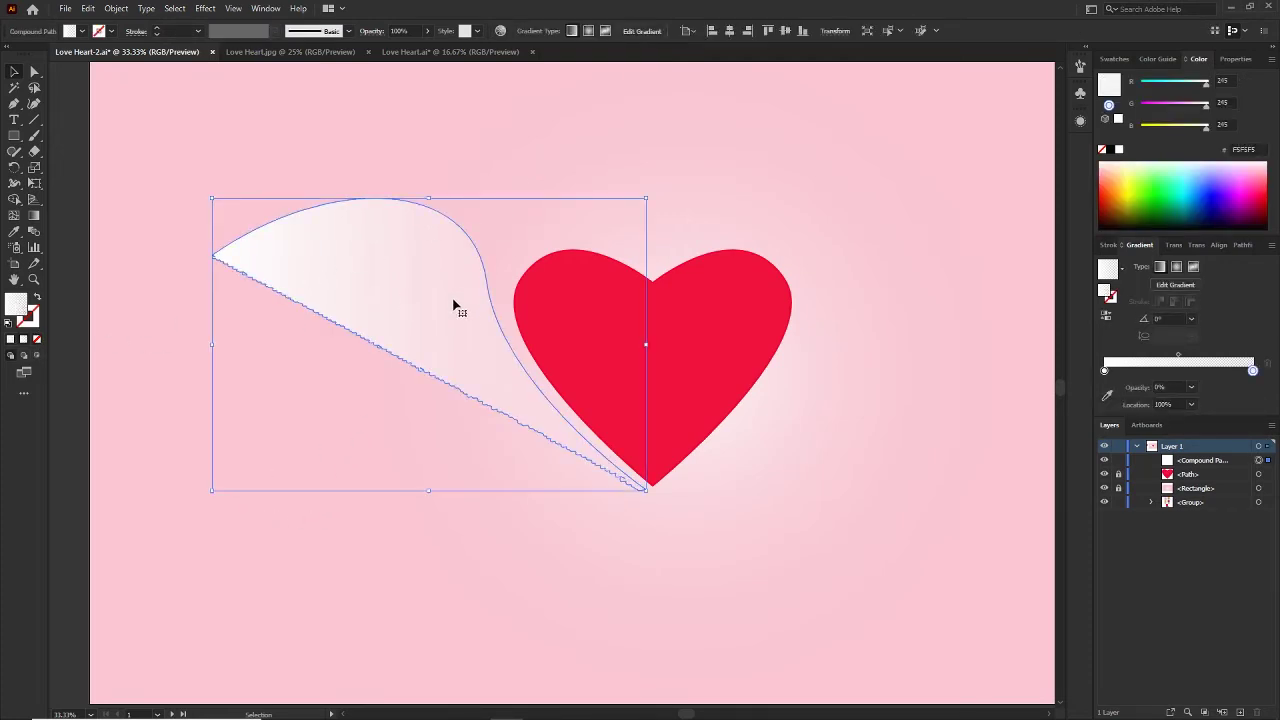
Redraw the wing's gradient direction with the Gradient tool at an angle of about 17°
{"action": "left_click", "coordinate": [37, 222]}
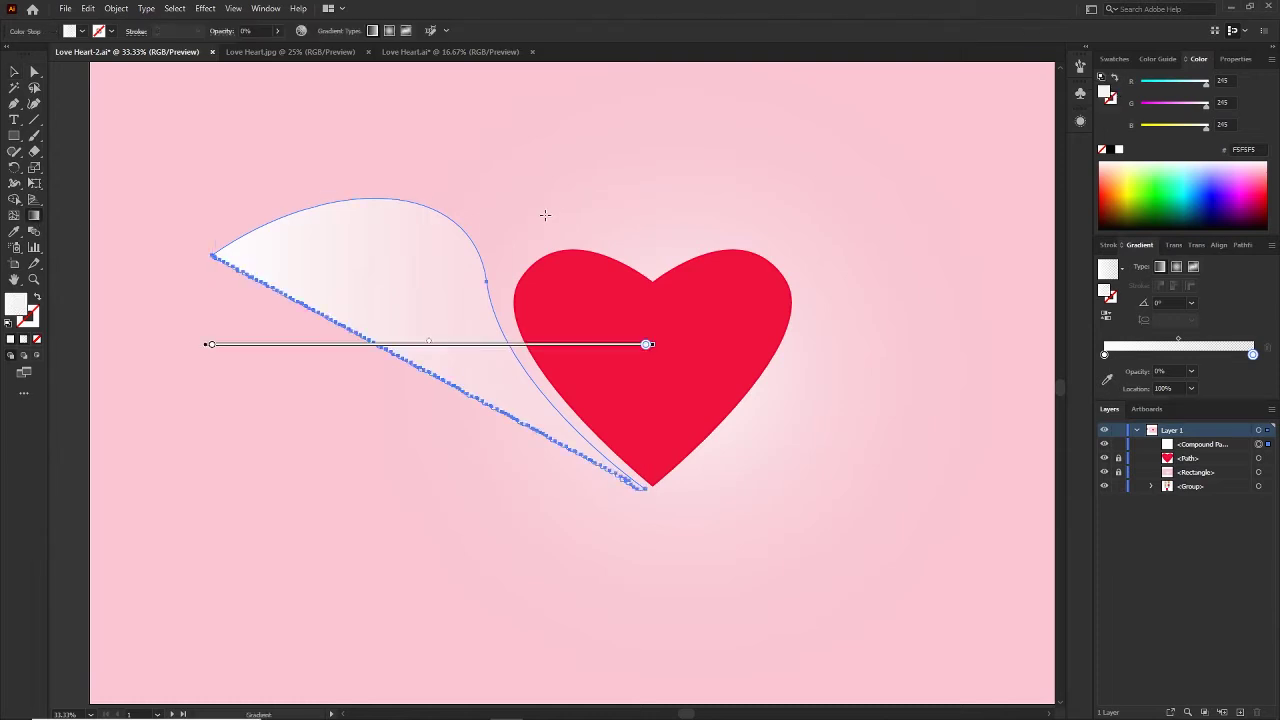
{"action": "mouse_move", "coordinate": [578, 320]}
{"action": "left_mouse_down"}
{"action": "mouse_move", "coordinate": [205, 330]}
{"action": "mouse_move", "coordinate": [168, 435]}
{"action": "left_mouse_up"}
{"action": "mouse_move", "coordinate": [236, 352]}
{"action": "left_mouse_down"}
{"action": "mouse_move", "coordinate": [557, 300]}
{"action": "mouse_move", "coordinate": [566, 360]}
{"action": "mouse_move", "coordinate": [623, 300]}
{"action": "mouse_move", "coordinate": [563, 299]}
{"action": "mouse_move", "coordinate": [551, 247]}
{"action": "mouse_move", "coordinate": [600, 250]}
{"action": "left_mouse_up"}
{"action": "left_click", "coordinate": [16, 73]}
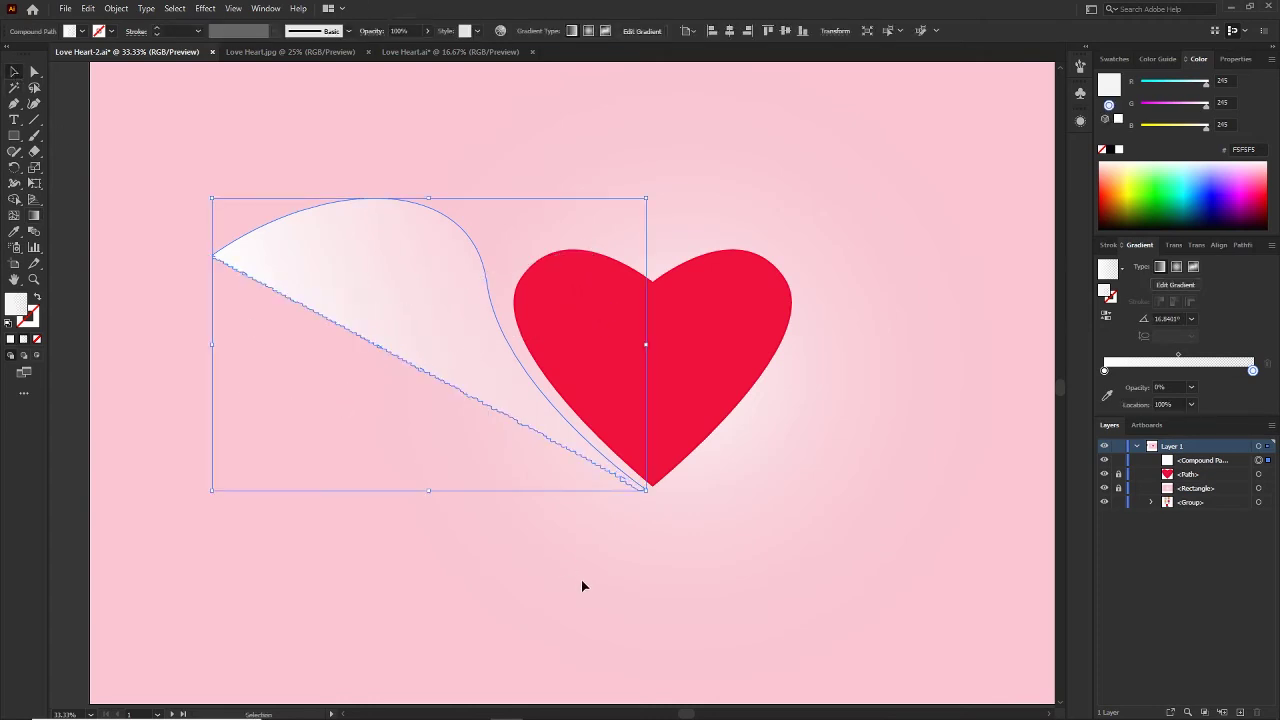
{"action": "left_click", "coordinate": [577, 581]}
Set the wing's blending mode to Screen
{"action": "left_click", "coordinate": [540, 414]}
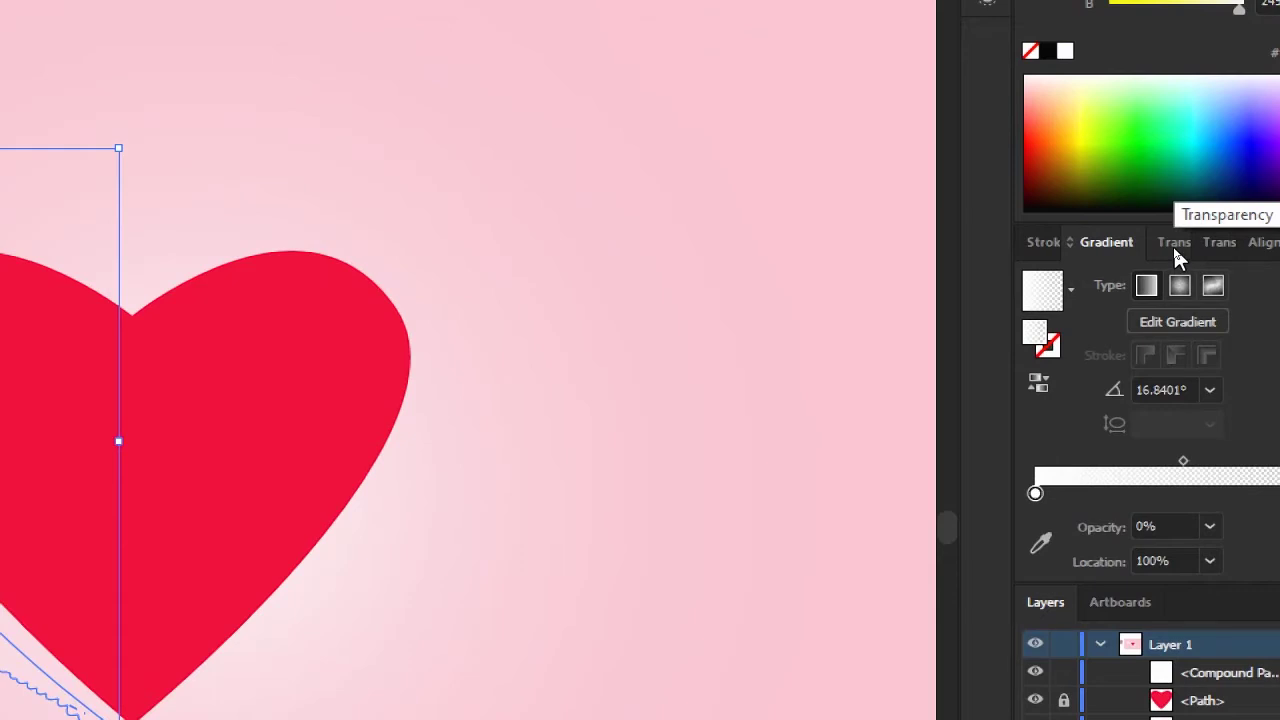
{"action": "left_click", "coordinate": [1174, 250]}
{"action": "left_click", "coordinate": [1112, 284]}
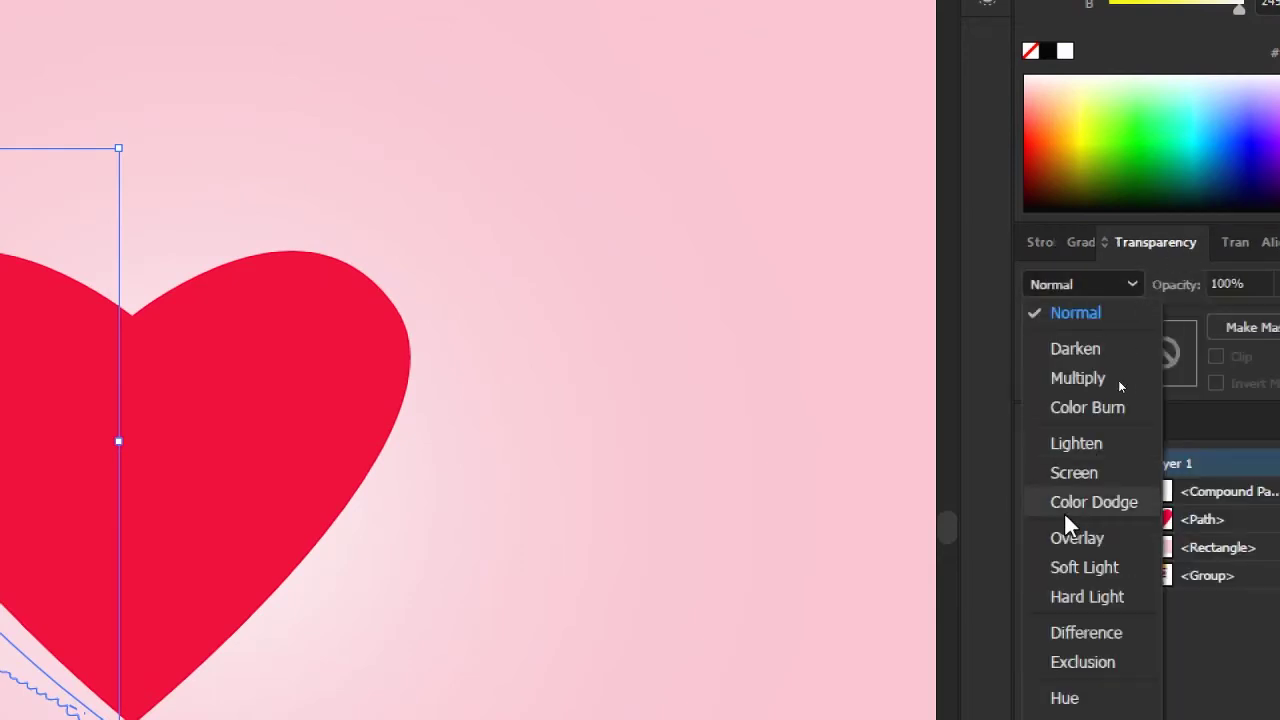
{"action": "left_click", "coordinate": [1100, 474]}
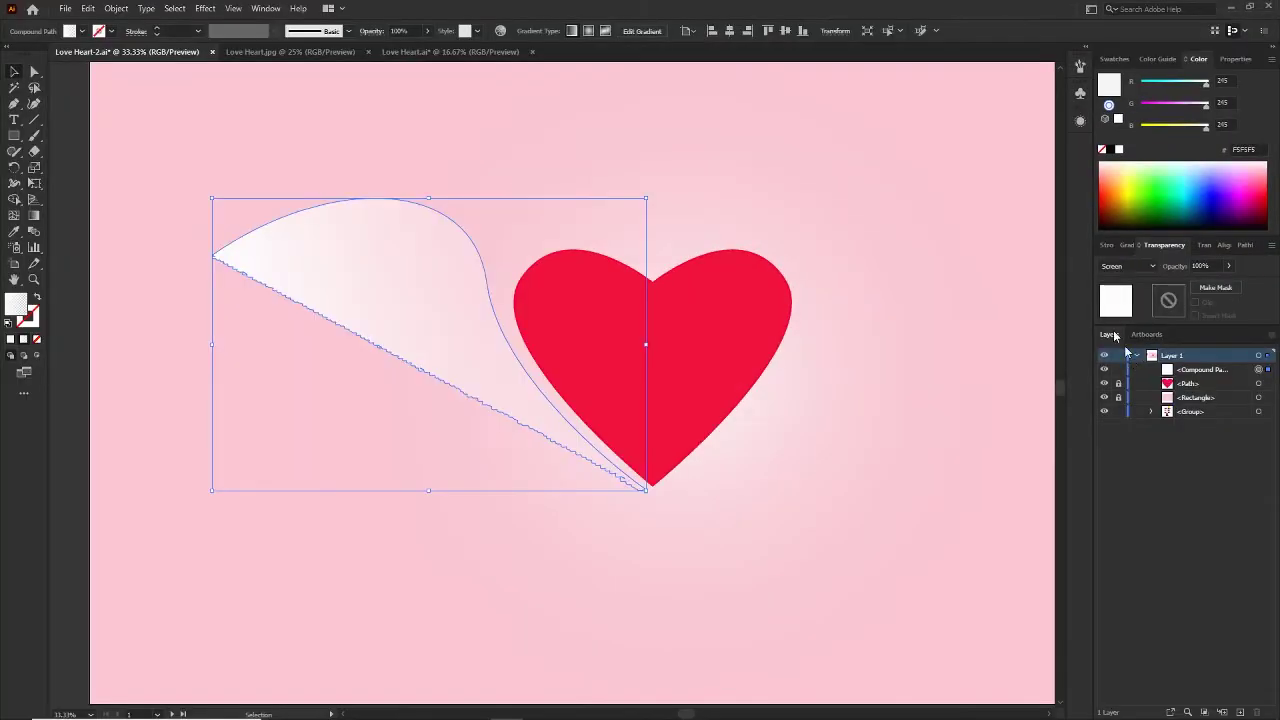
Place a copy of the wing slightly below it, rotated a little counterclockwise, and move the original wing closer to the heart
{"action": "left_click_drag", "start_coordinate": [415, 278], "coordinate": [407, 297]}
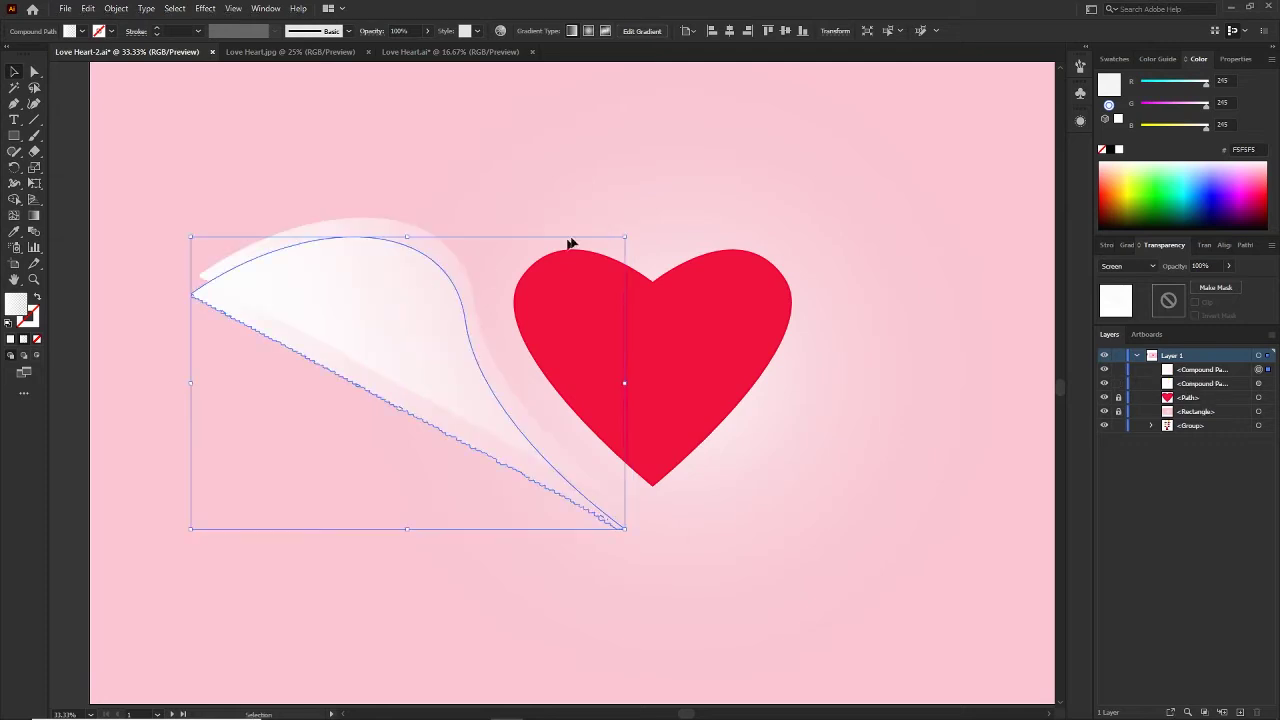
{"action": "left_click_drag", "start_coordinate": [631, 232], "coordinate": [646, 209]}
{"action": "left_click", "coordinate": [466, 236]}
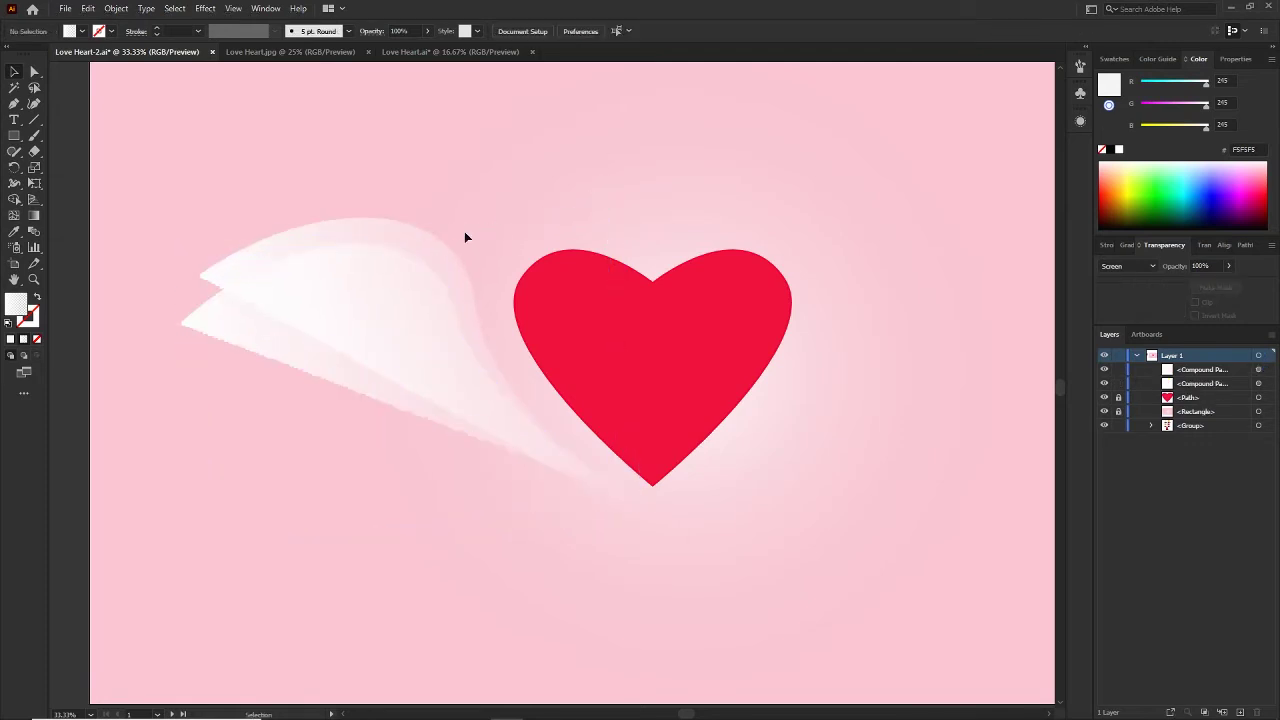
{"action": "left_click_drag", "start_coordinate": [445, 260], "coordinate": [463, 254]}
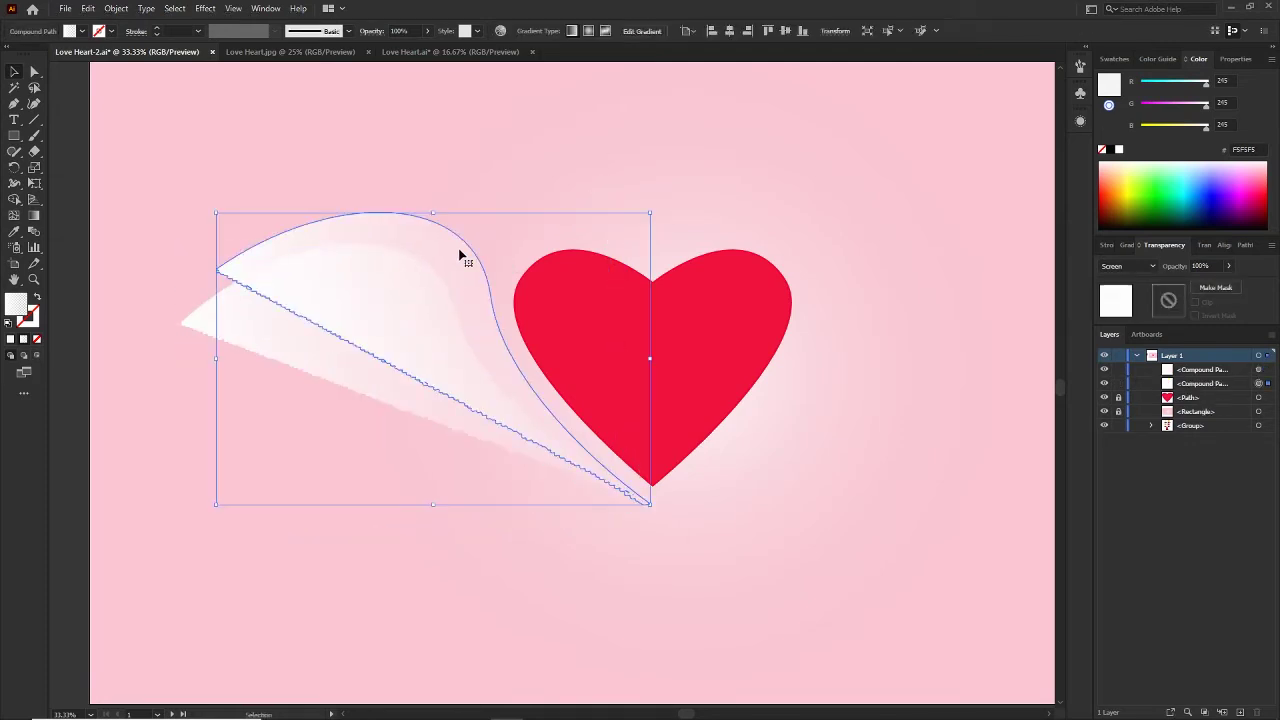
{"action": "left_click", "coordinate": [491, 294]}
Add a third wing layer by copying the second one below it and rotating the copy slightly counterclockwise
{"action": "left_click", "coordinate": [391, 377]}
{"action": "left_click_drag", "start_coordinate": [383, 357], "coordinate": [378, 382]}
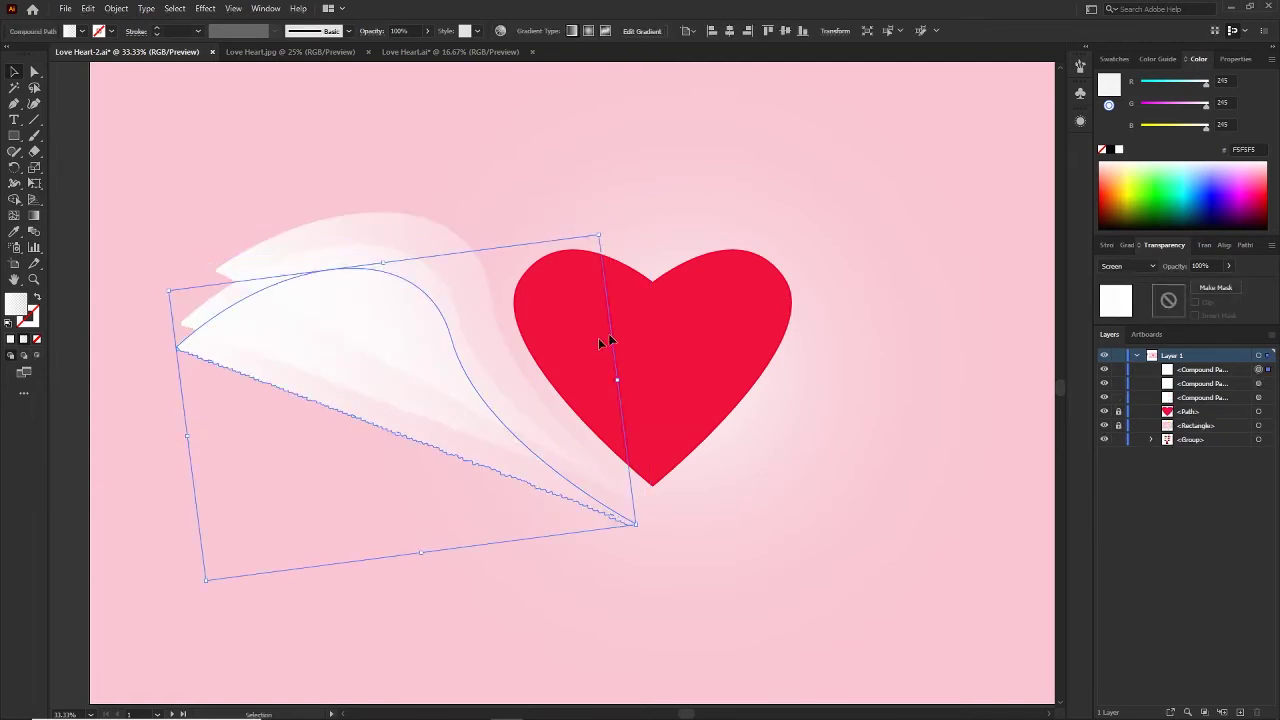
{"action": "left_click_drag", "start_coordinate": [604, 229], "coordinate": [588, 202]}
{"action": "left_click", "coordinate": [751, 317]}
{"action": "left_click_drag", "start_coordinate": [751, 317], "coordinate": [737, 317]}
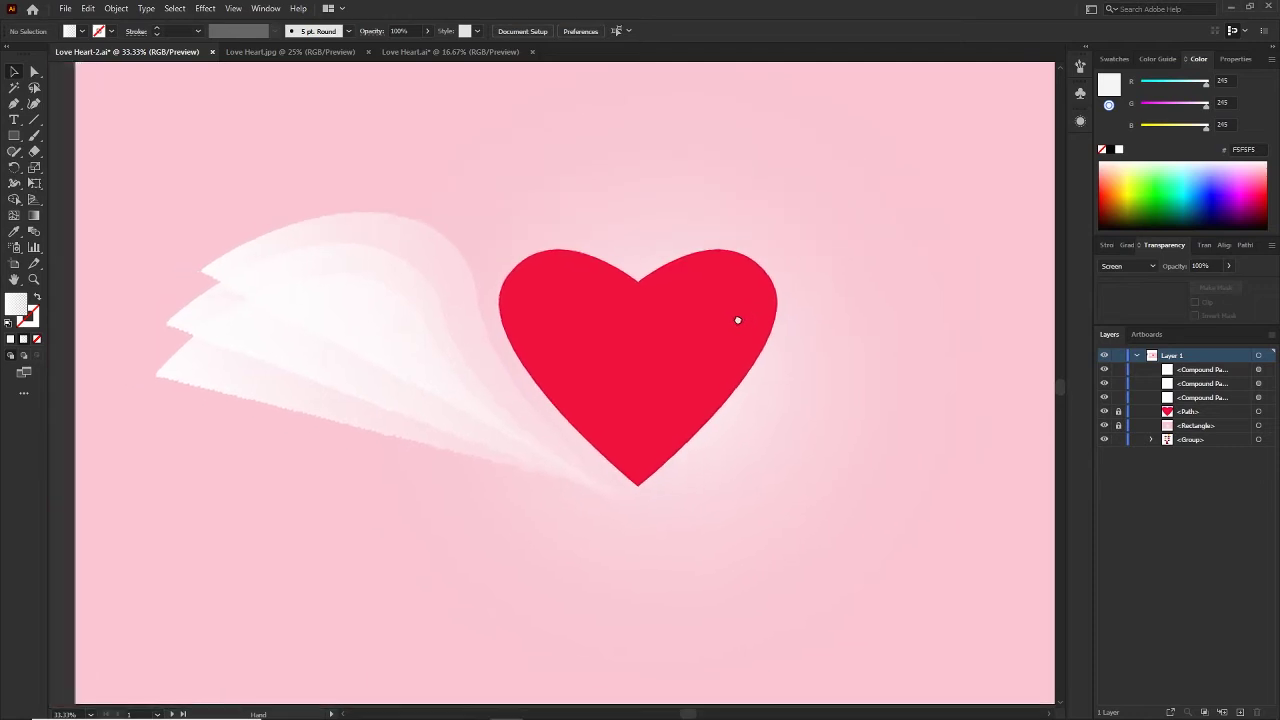
Group the three wing layers
{"action": "left_click_drag", "start_coordinate": [156, 231], "coordinate": [380, 432]}
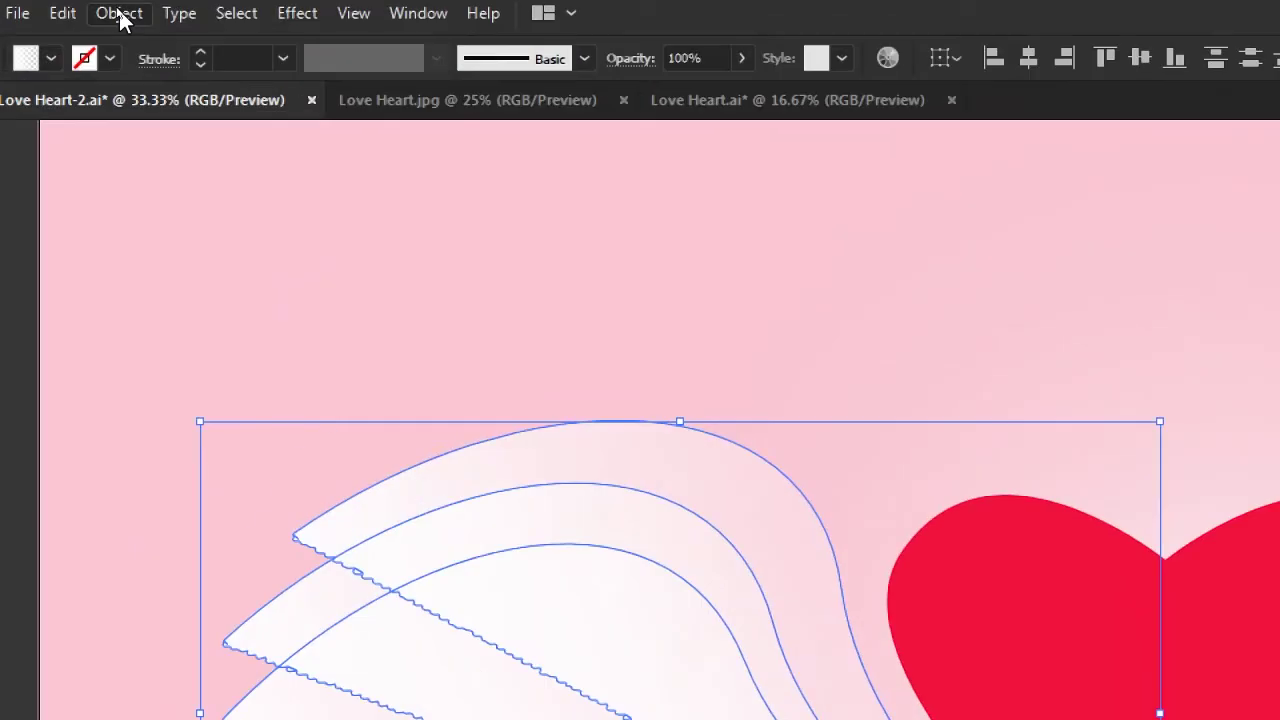
{"action": "left_click", "coordinate": [117, 9]}
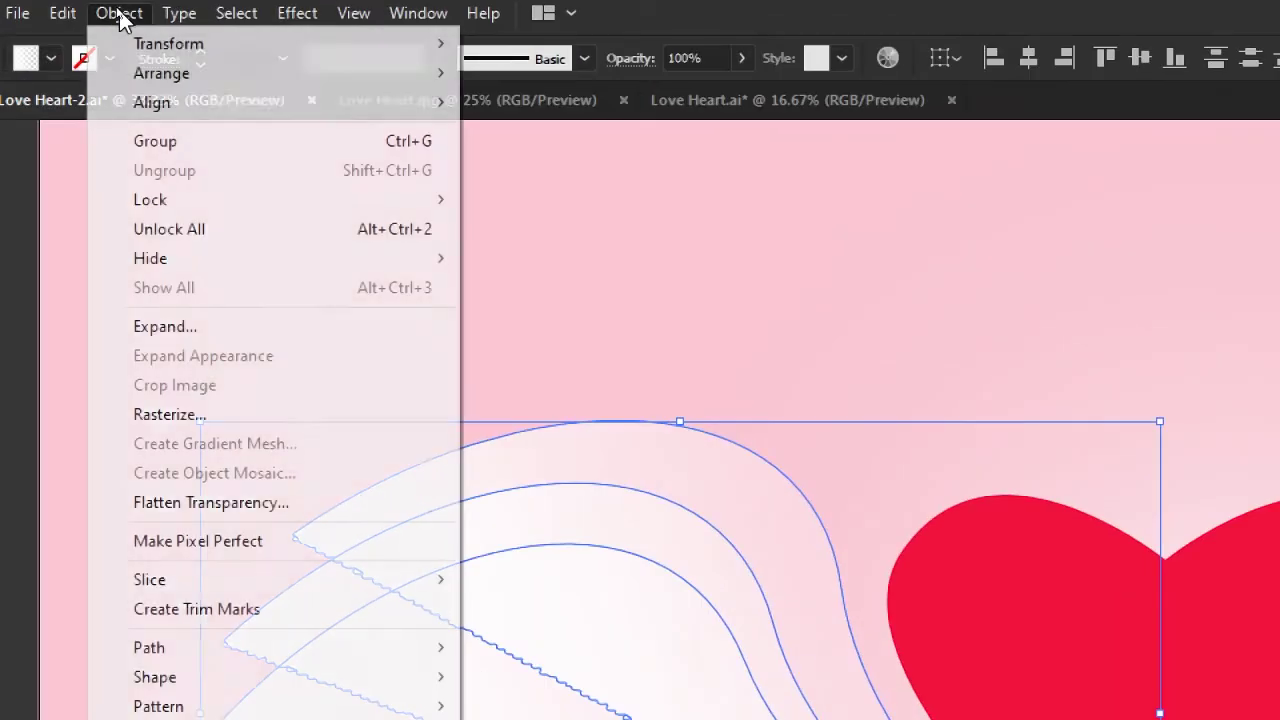
{"action": "left_click", "coordinate": [135, 71]}
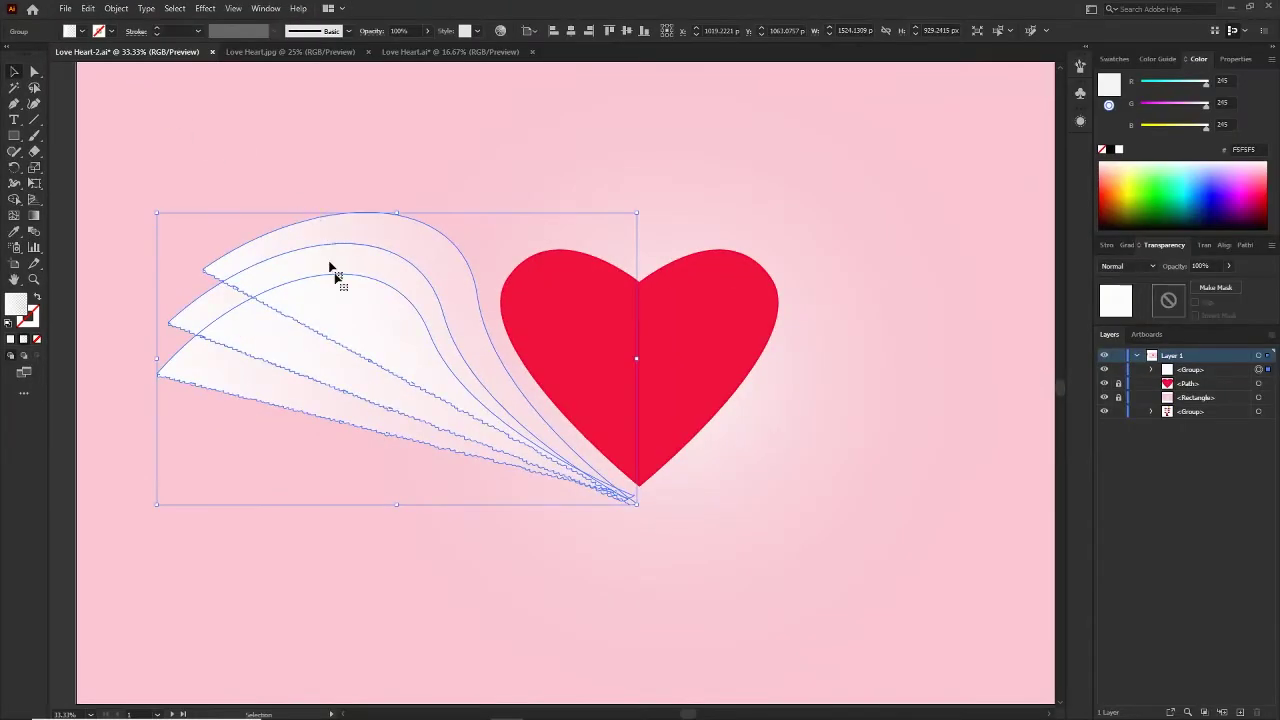
Make a vertically reflected copy of the wing group and place it on the heart's opposite side
{"action": "right_click", "coordinate": [358, 321]}
{"action": "mouse_move", "coordinate": [475, 494]}
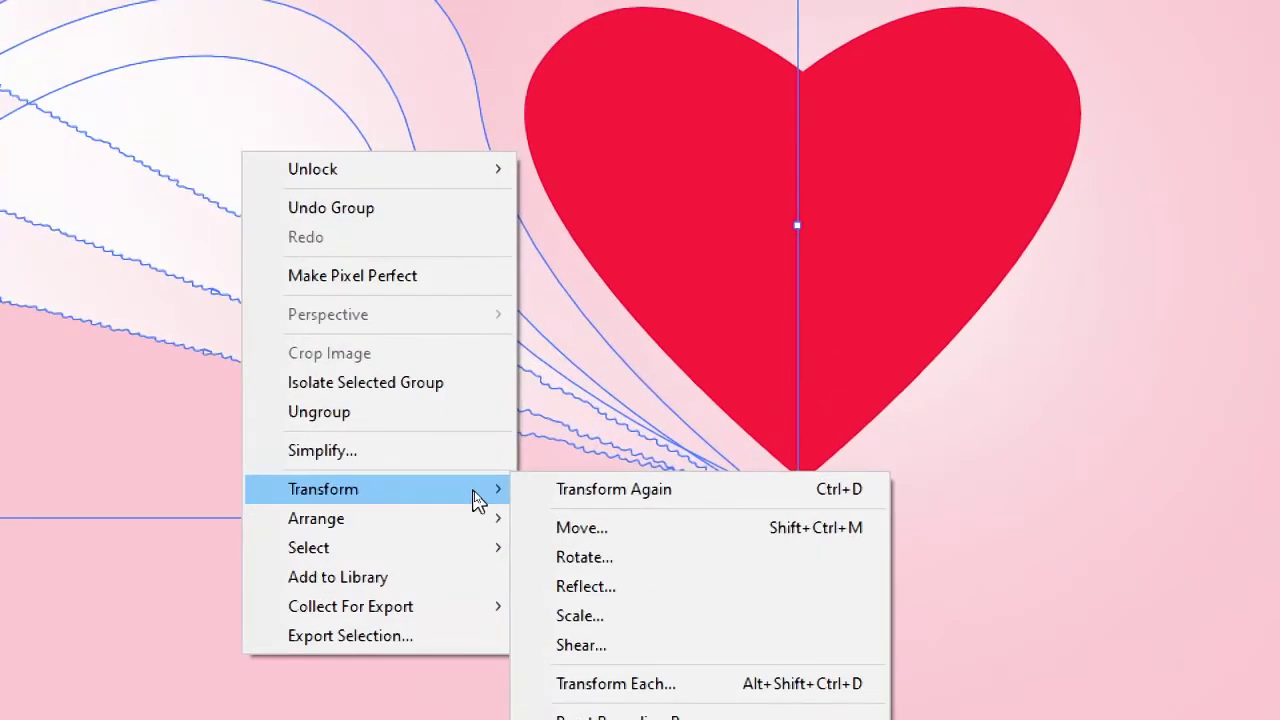
{"action": "left_click", "coordinate": [647, 591]}
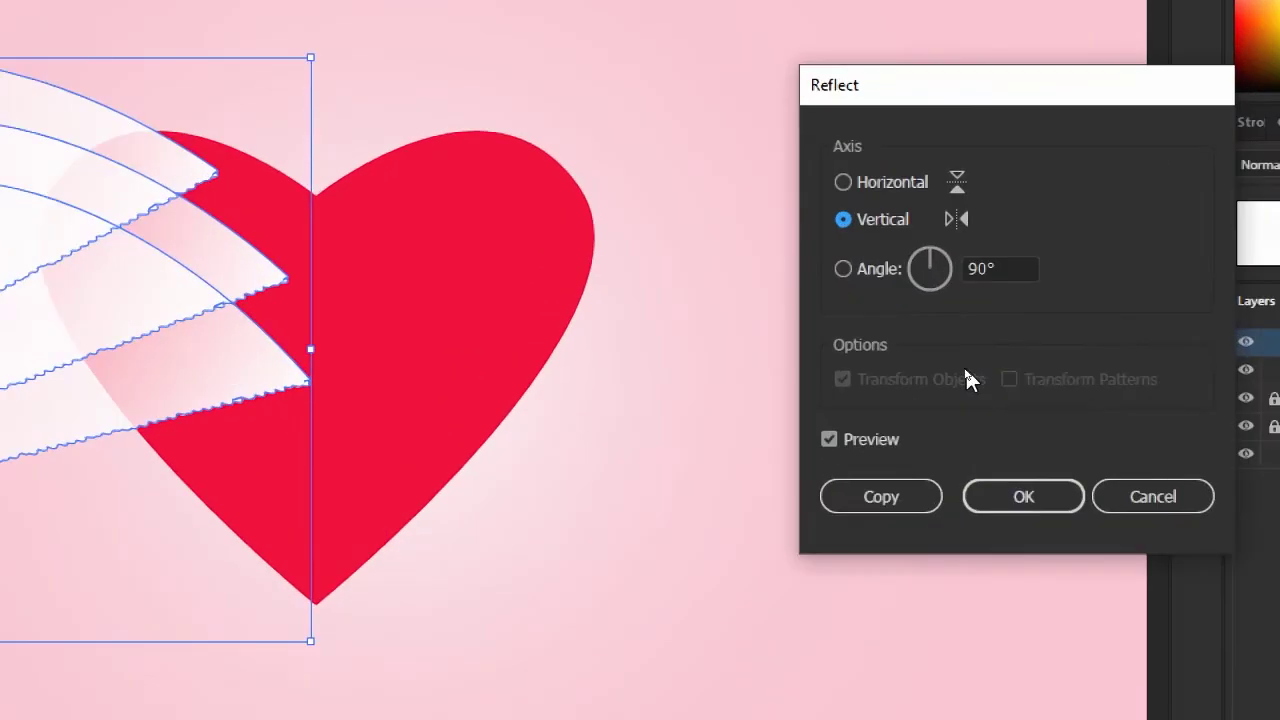
{"action": "left_click", "coordinate": [888, 494]}
{"action": "left_click_drag", "start_coordinate": [390, 297], "coordinate": [866, 297]}
{"action": "left_click", "coordinate": [755, 598]}
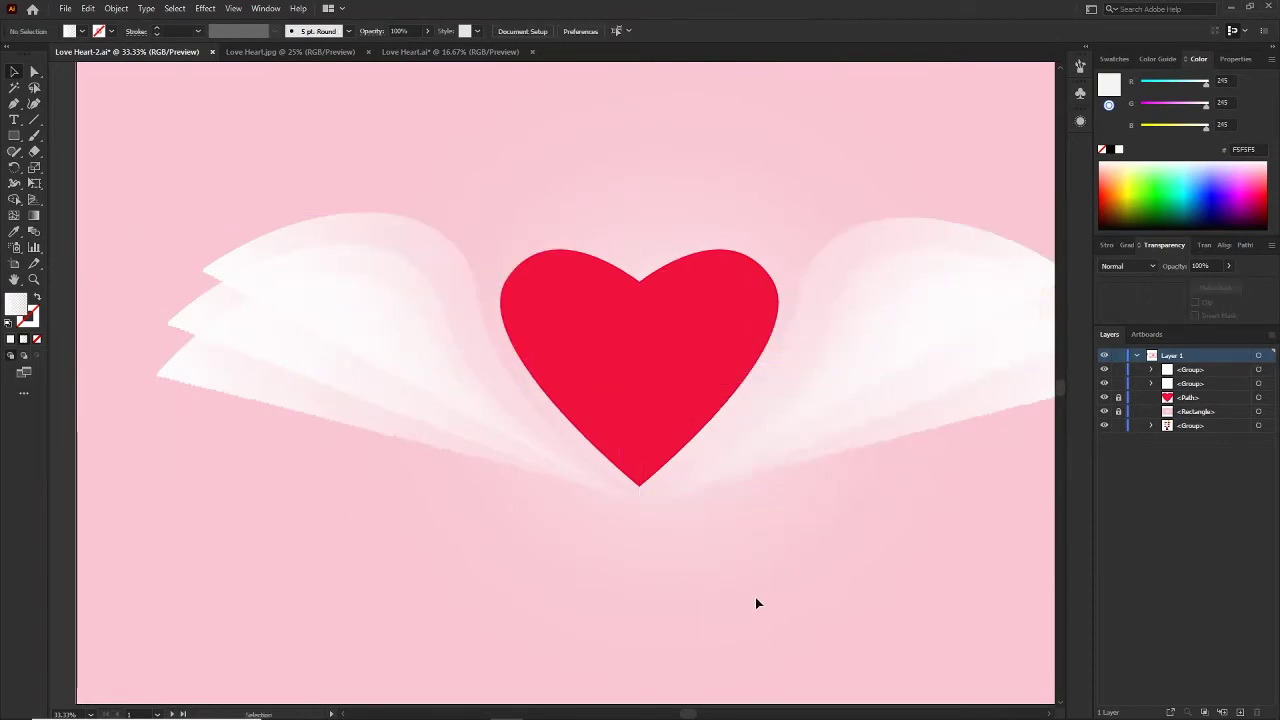
Unlock the heart and apply a Multiply drop shadow with 75% opacity, 7 px X and Y offsets and 5 px blur
{"action": "key", "text": "ctrl+minus"}
{"action": "key", "text": "ctrl+equal"}
{"action": "key", "text": "ctrl+minus"}
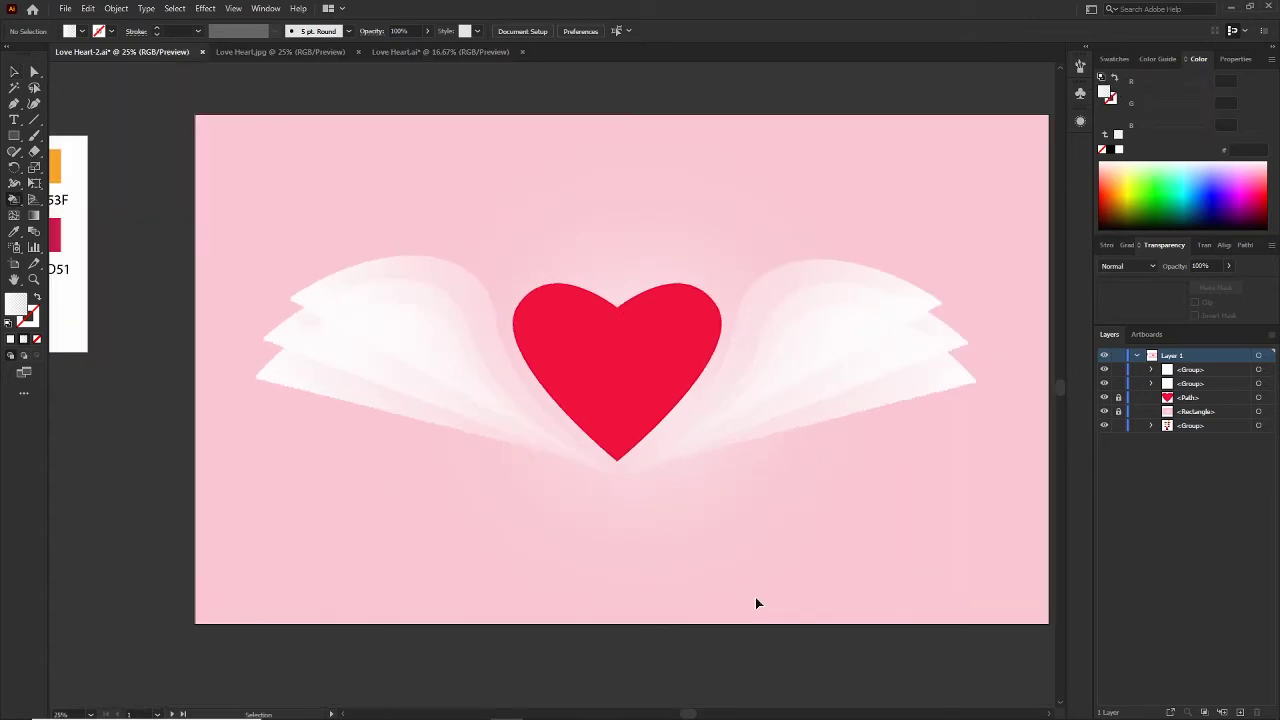
{"action": "key", "text": "ctrl+equal"}
{"action": "key", "text": "k"}
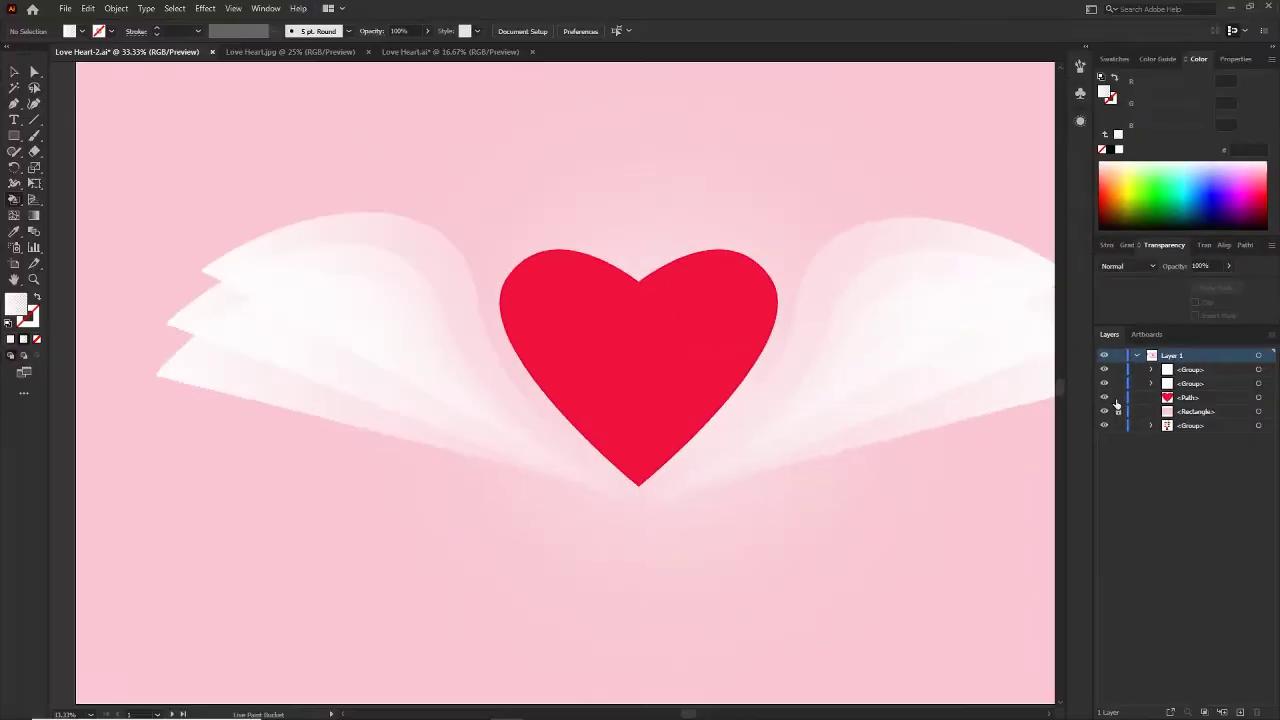
{"action": "left_click", "coordinate": [10, 74]}
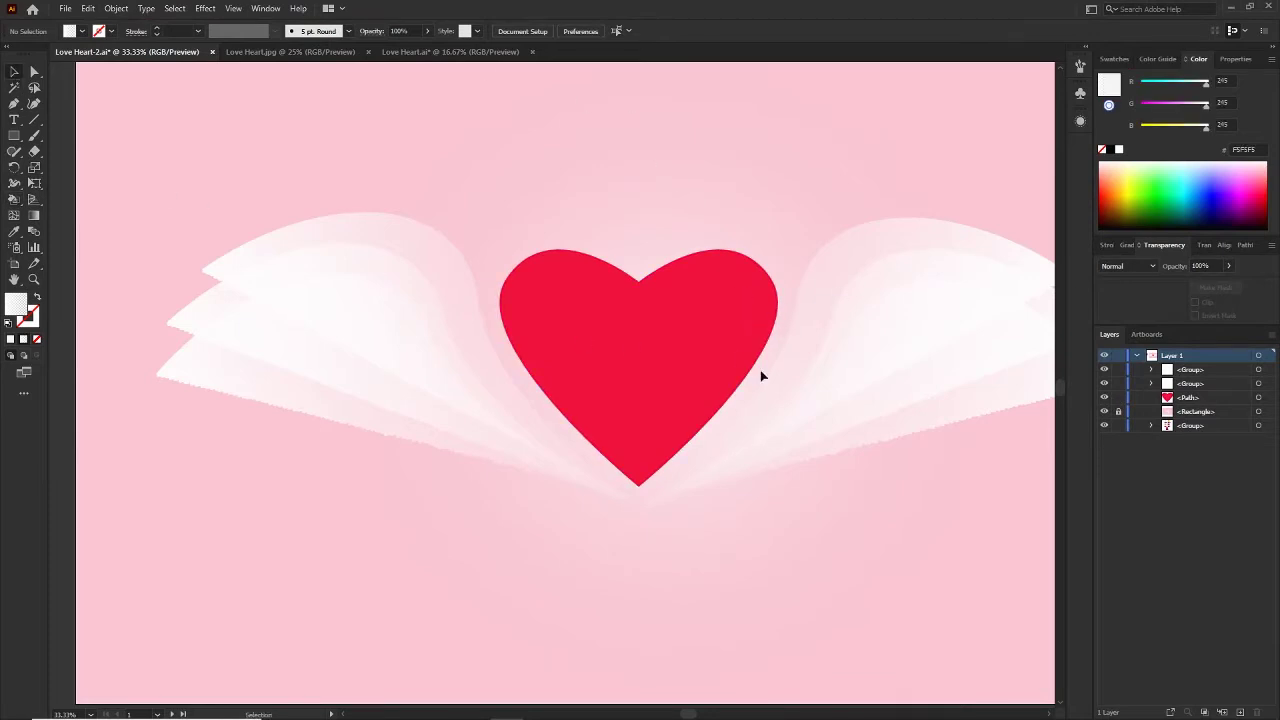
{"action": "left_click", "coordinate": [720, 317]}
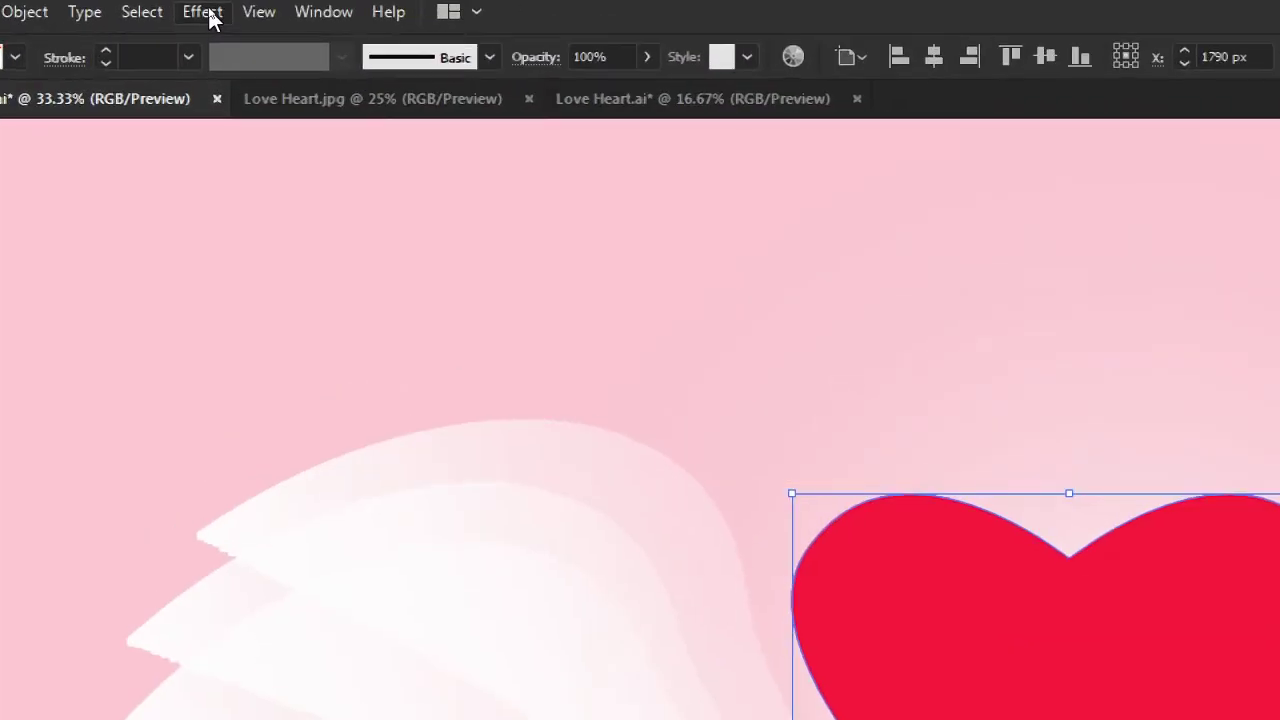
{"action": "left_click", "coordinate": [207, 9]}
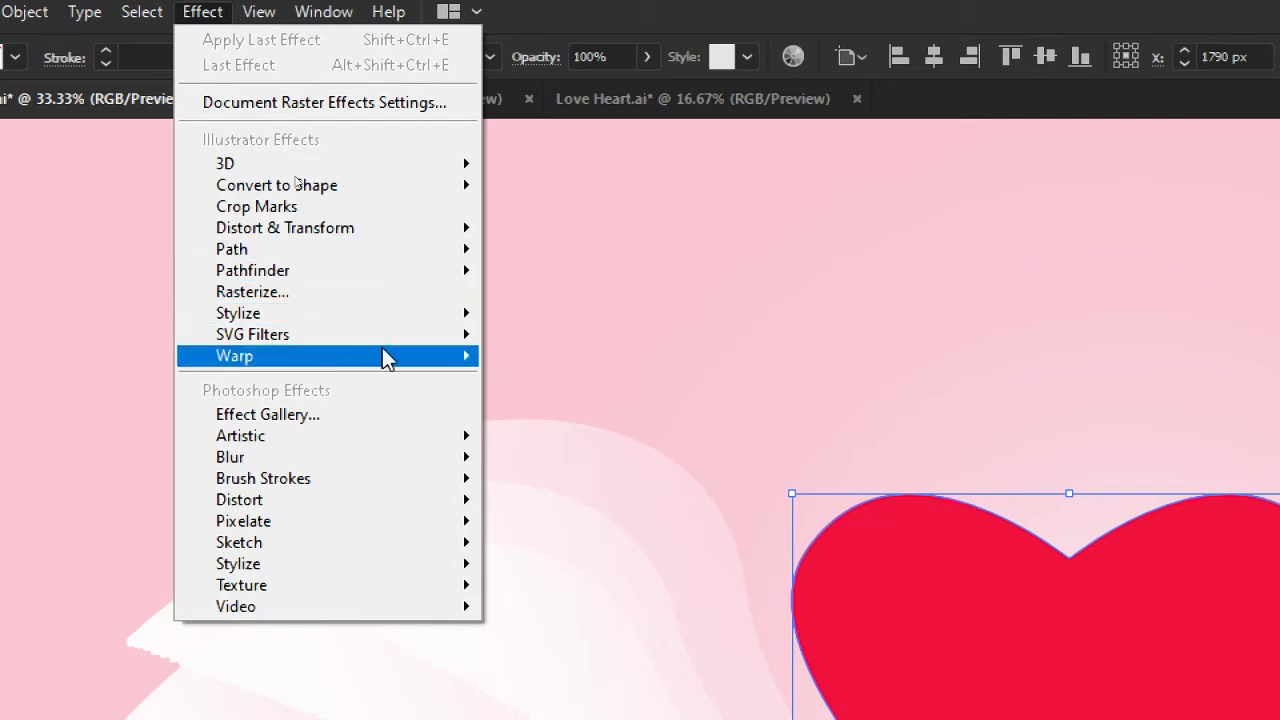
{"action": "mouse_move", "coordinate": [400, 313]}
{"action": "left_click", "coordinate": [565, 320]}
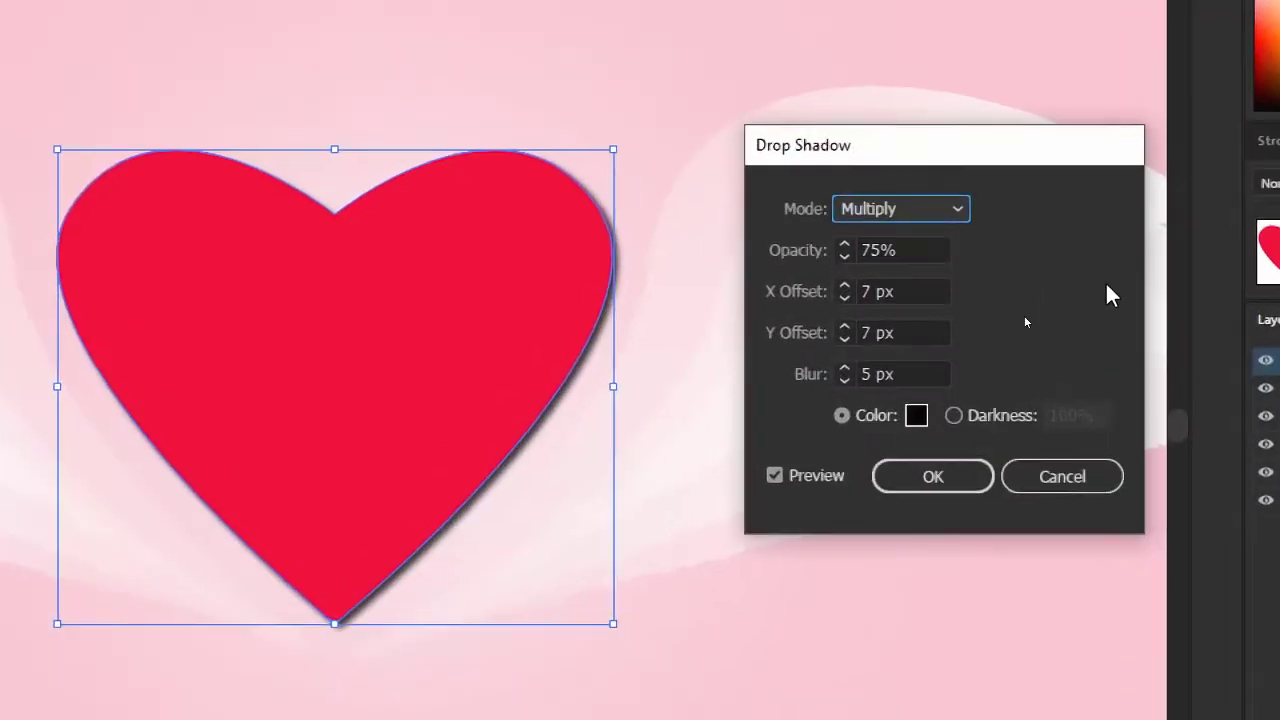
{"action": "left_click", "coordinate": [948, 476]}
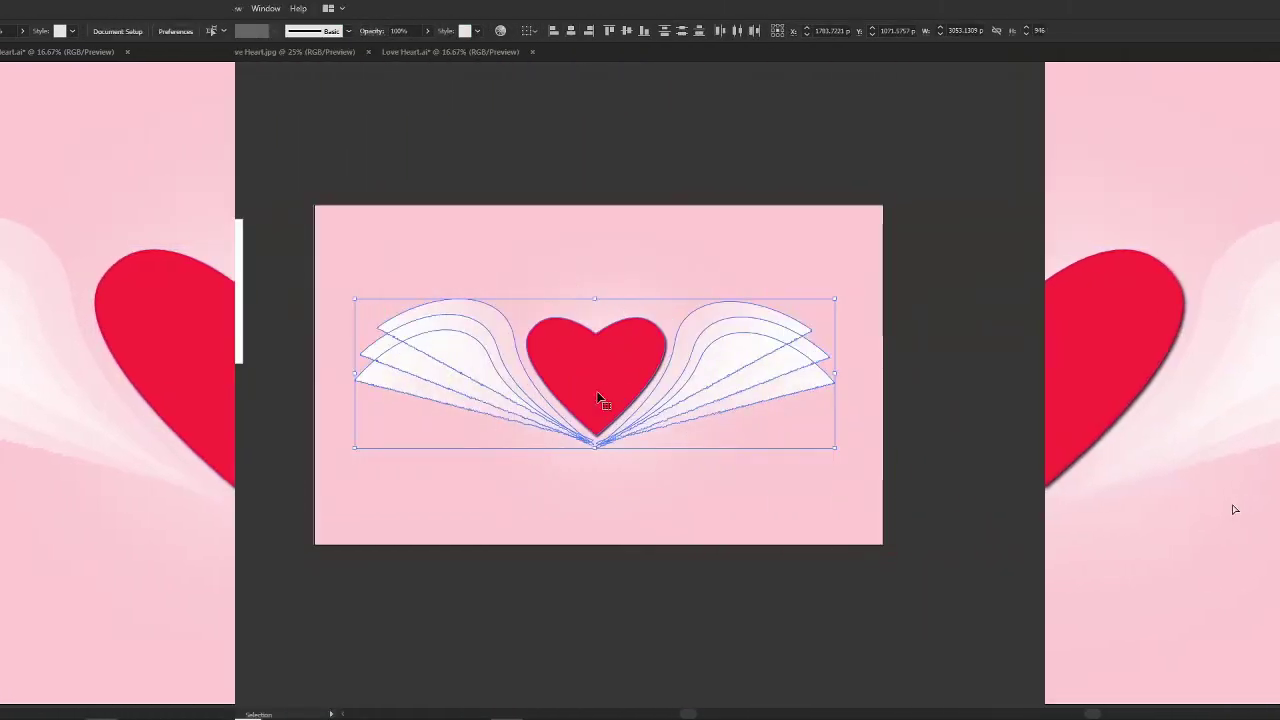
Move the heart and both wings together slightly down and to the right on the pink background
{"action": "left_click_drag", "start_coordinate": [337, 477], "coordinate": [353, 465]}
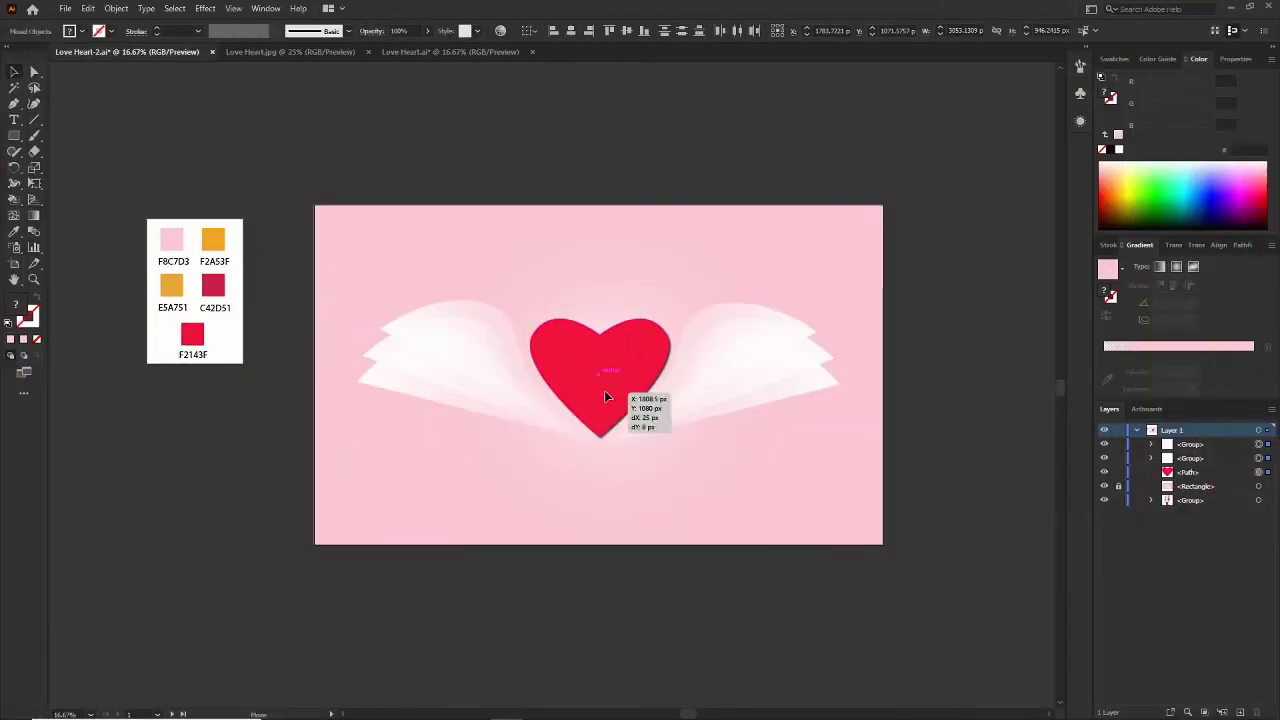
{"action": "left_click_drag", "start_coordinate": [604, 391], "coordinate": [611, 399]}
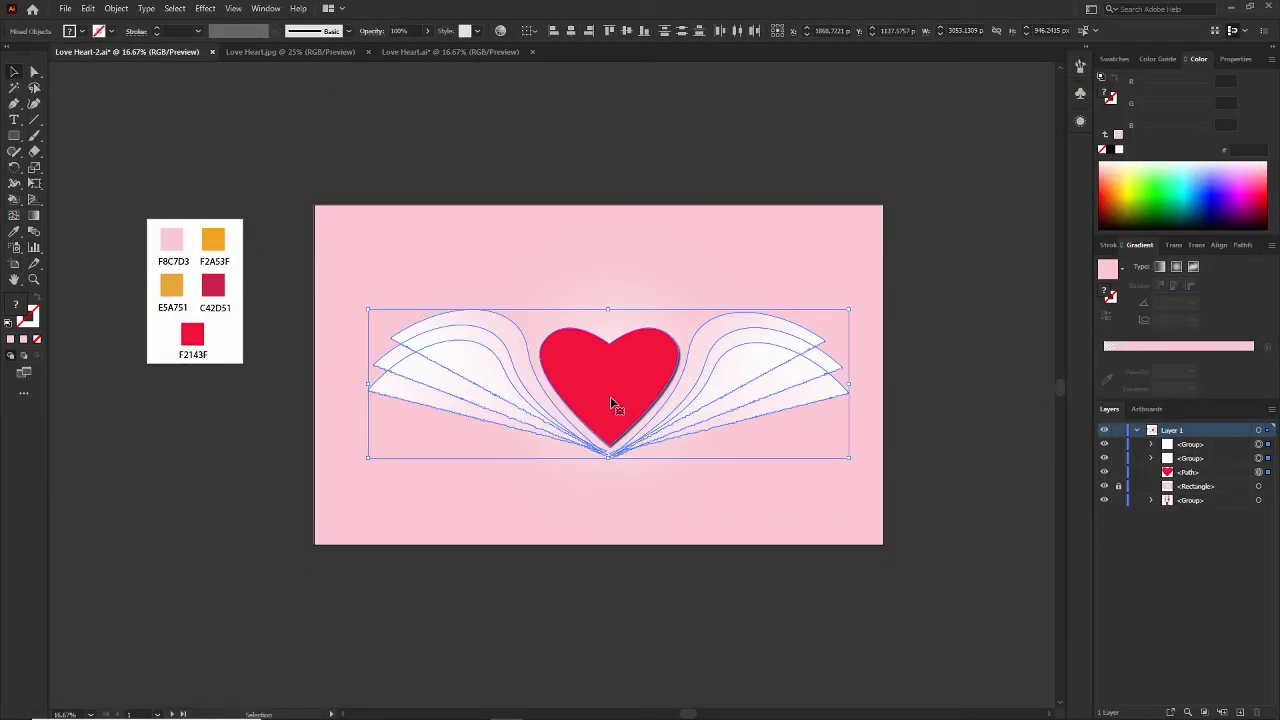
{"action": "left_click", "coordinate": [693, 143]}
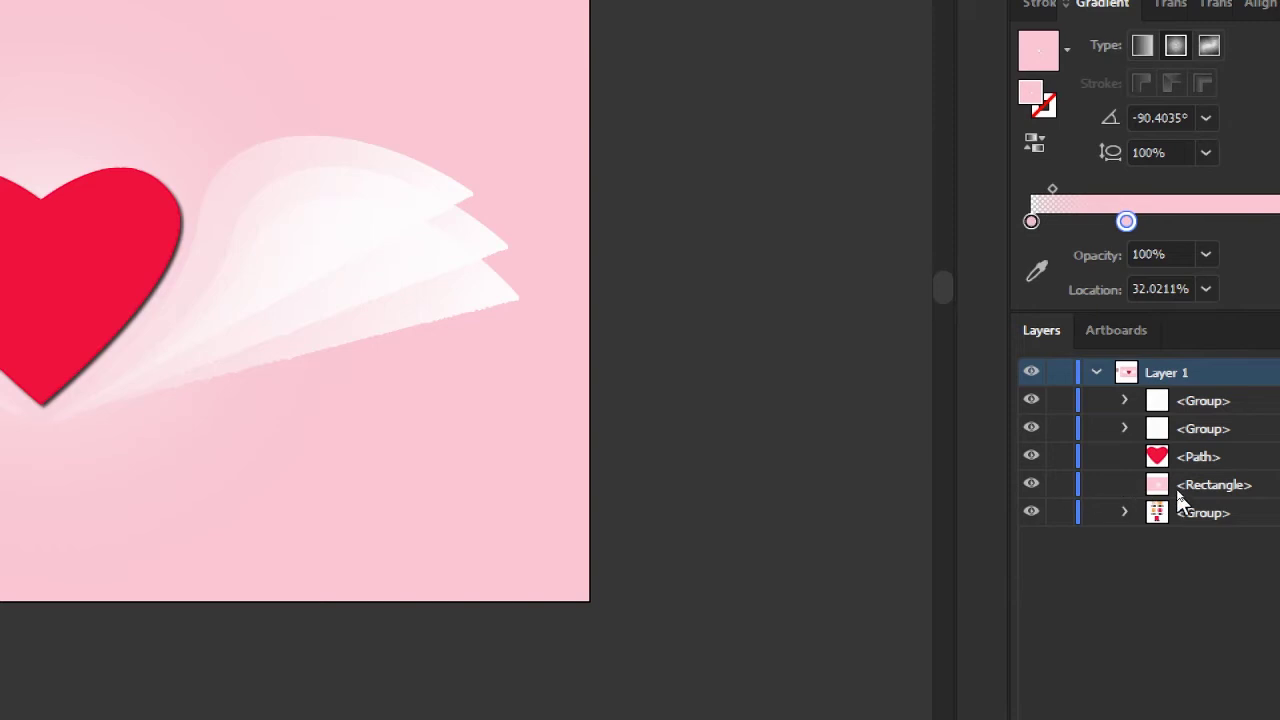
Set the colour of the background rectangle's selected pink gradient stop to F69BAC
{"action": "left_click", "coordinate": [1178, 488]}
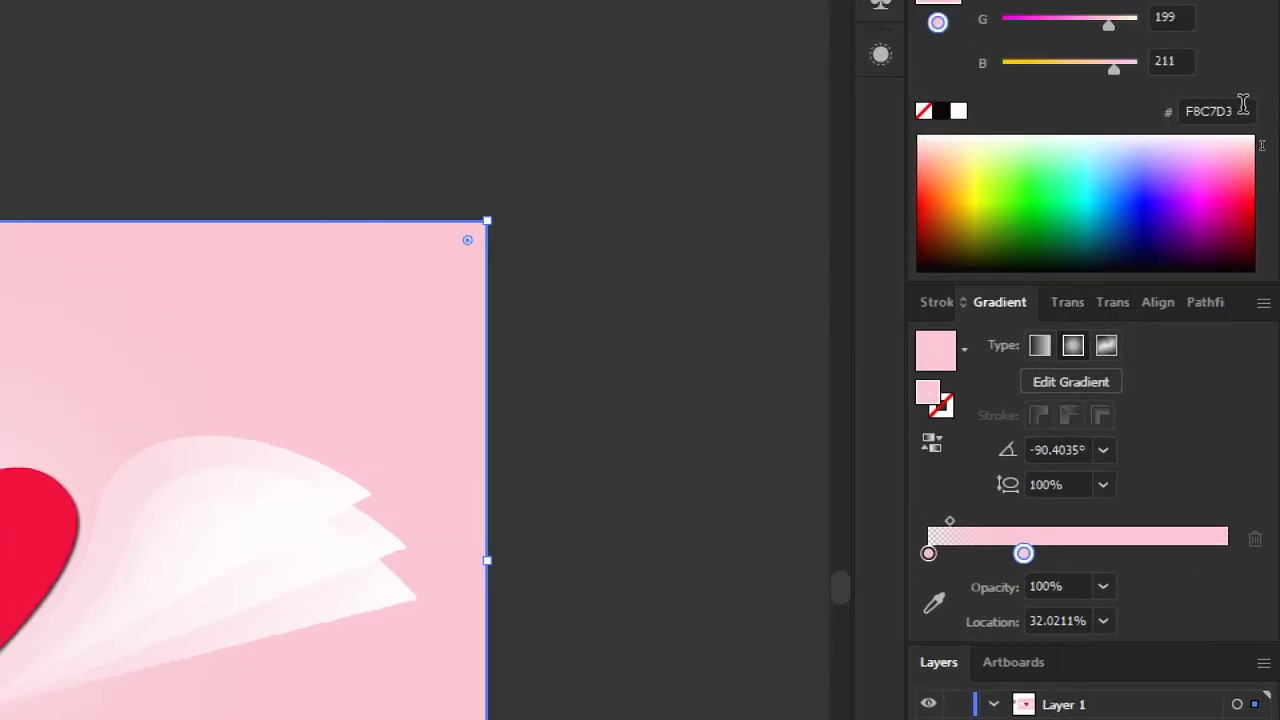
{"action": "left_click_drag", "start_coordinate": [1240, 110], "coordinate": [1182, 110]}
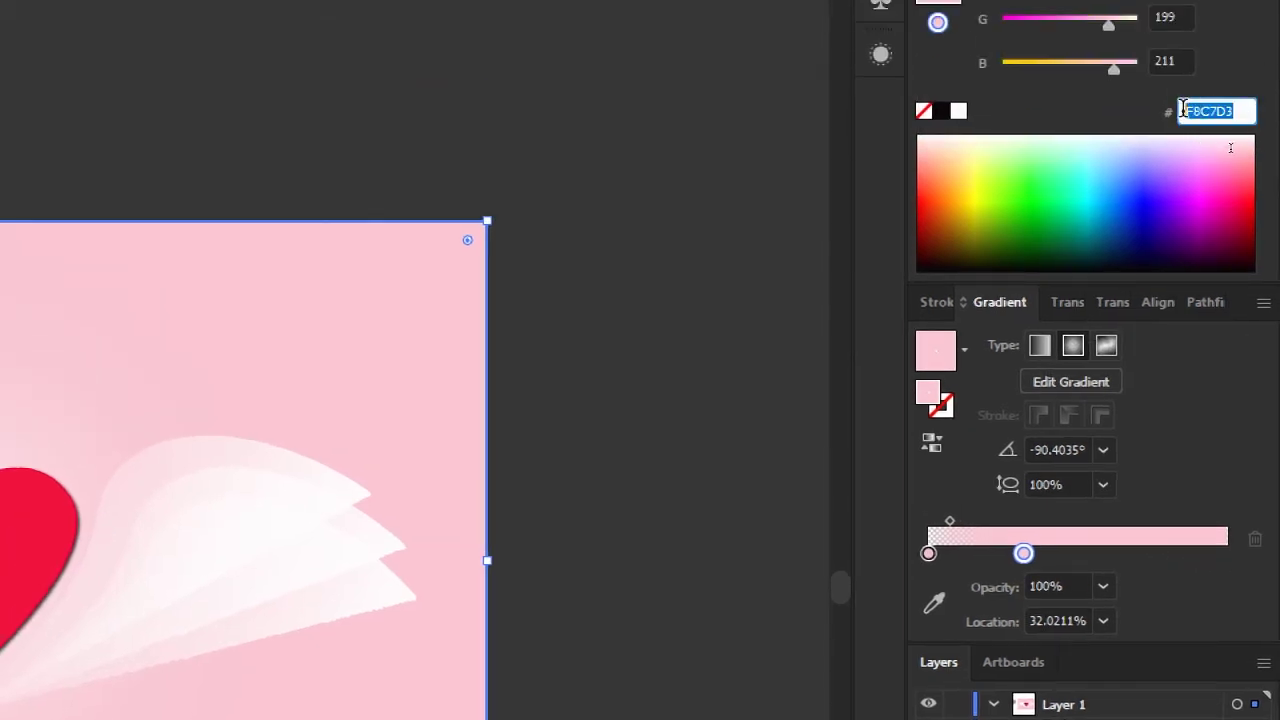
{"action": "type", "text": "F69BAC"}
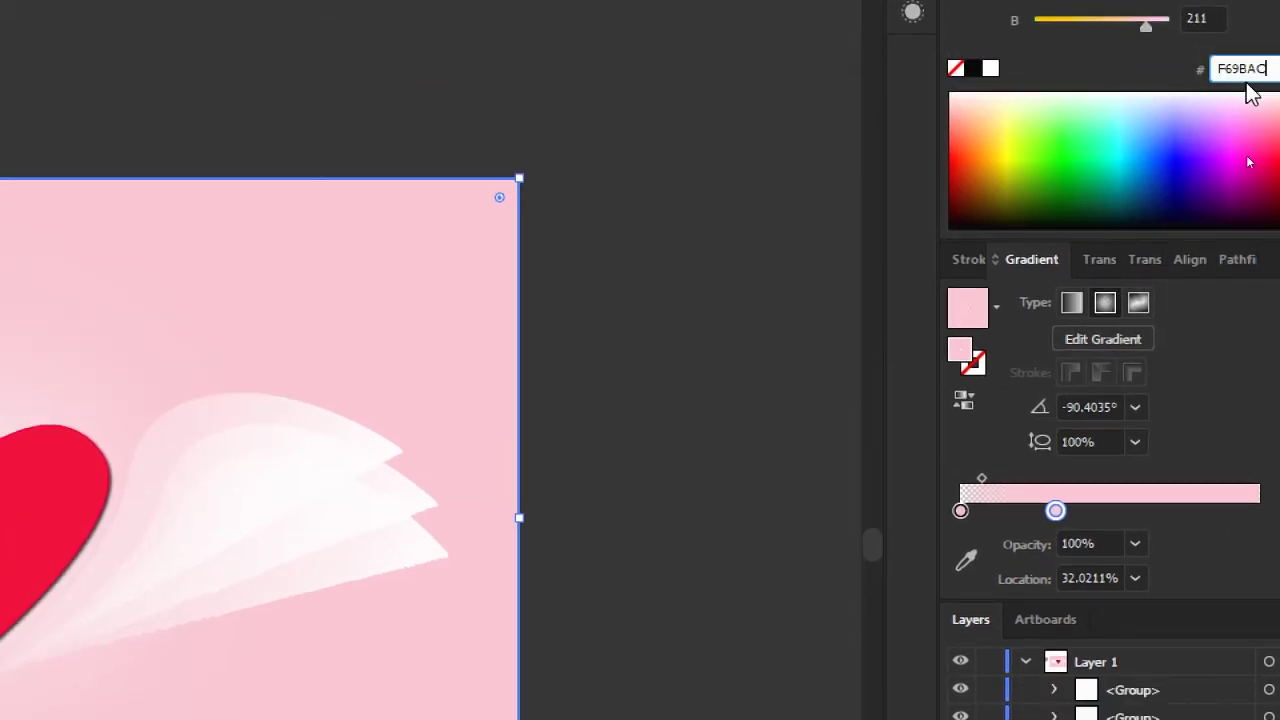
{"action": "key", "text": "Return"}
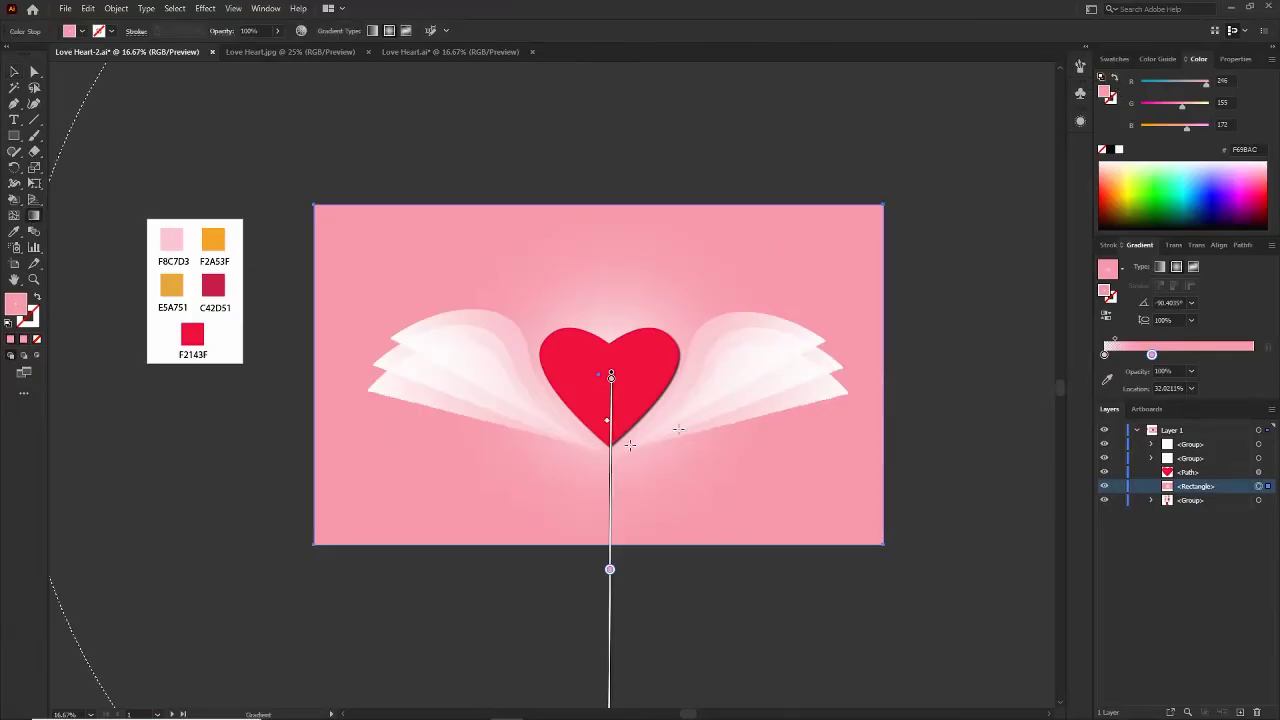
Widen the background's radial glow around the heart, moving the F69BAC gradient stop to about 60% location
{"action": "mouse_move", "coordinate": [610, 538]}
{"action": "left_mouse_down"}
{"action": "mouse_move", "coordinate": [607, 404]}
{"action": "mouse_move", "coordinate": [603, 531]}
{"action": "left_mouse_up"}
{"action": "key", "text": "v"}
{"action": "key", "text": "ctrl+minus"}
{"action": "key", "text": "g"}
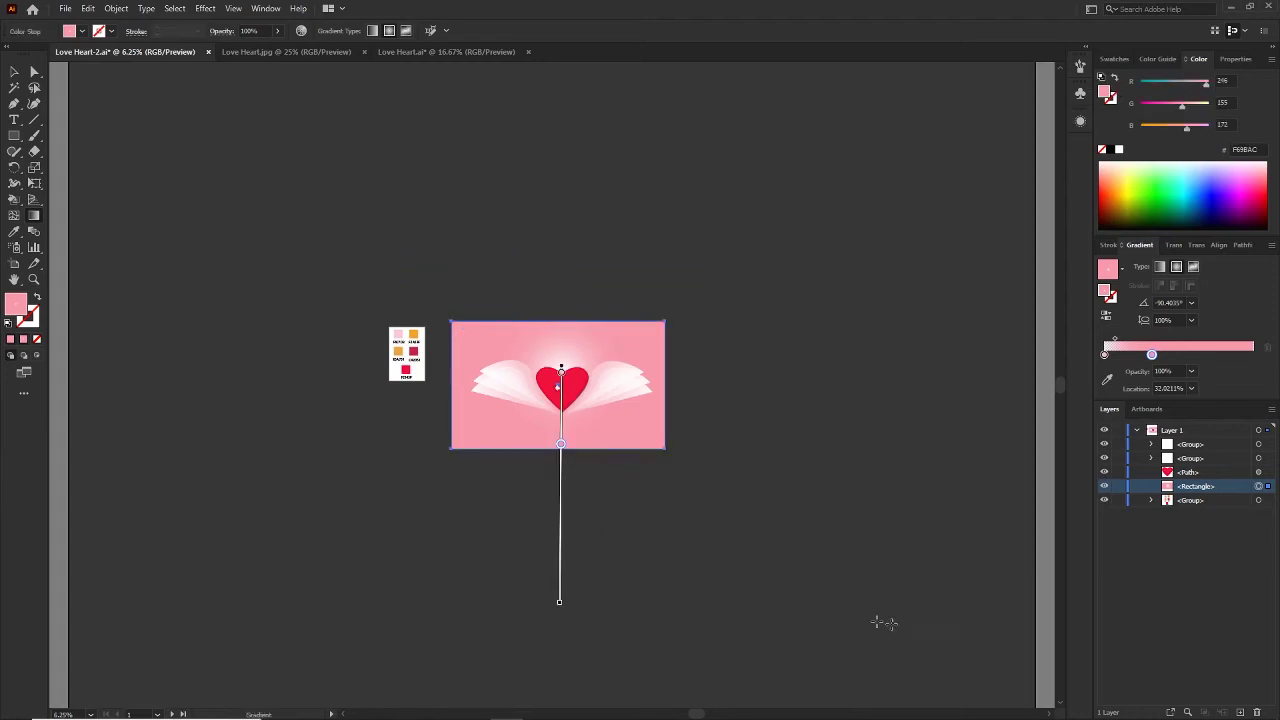
{"action": "mouse_move", "coordinate": [561, 446]}
{"action": "left_mouse_down"}
{"action": "mouse_move", "coordinate": [553, 519]}
{"action": "mouse_move", "coordinate": [559, 498]}
{"action": "left_mouse_up"}
{"action": "left_click_drag", "start_coordinate": [565, 453], "coordinate": [558, 495]}
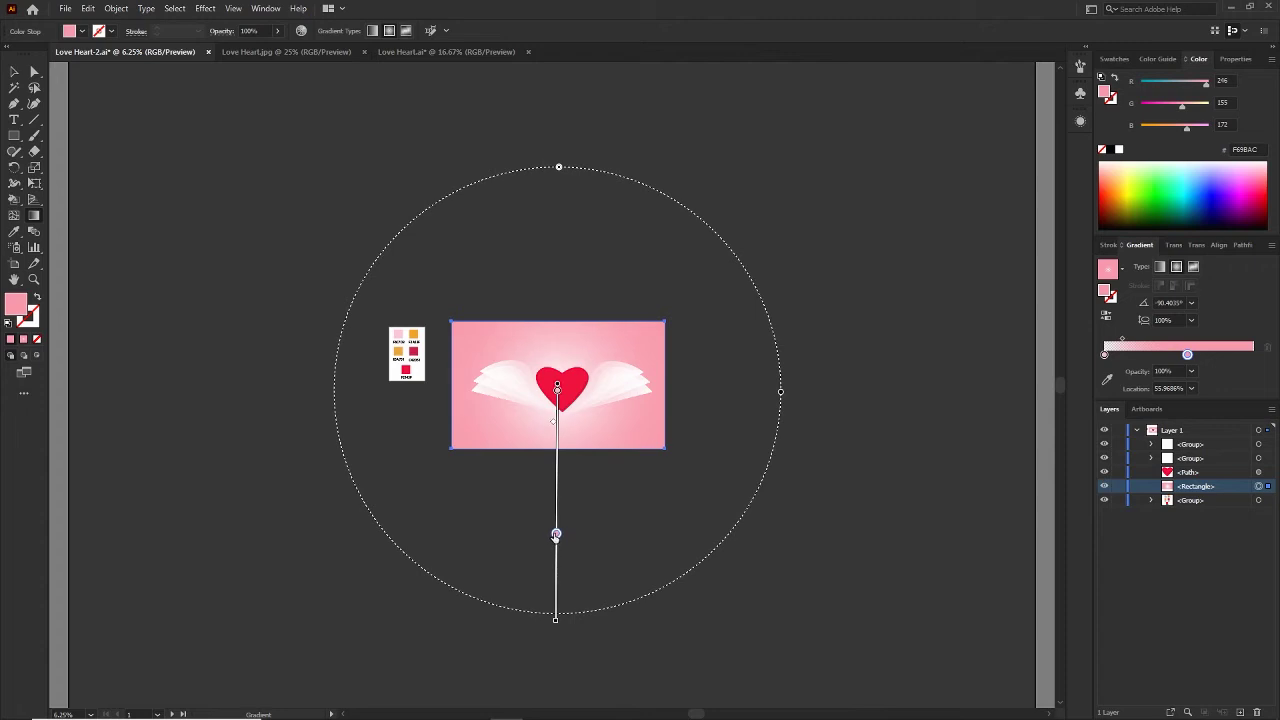
{"action": "left_click_drag", "start_coordinate": [556, 535], "coordinate": [556, 524]}
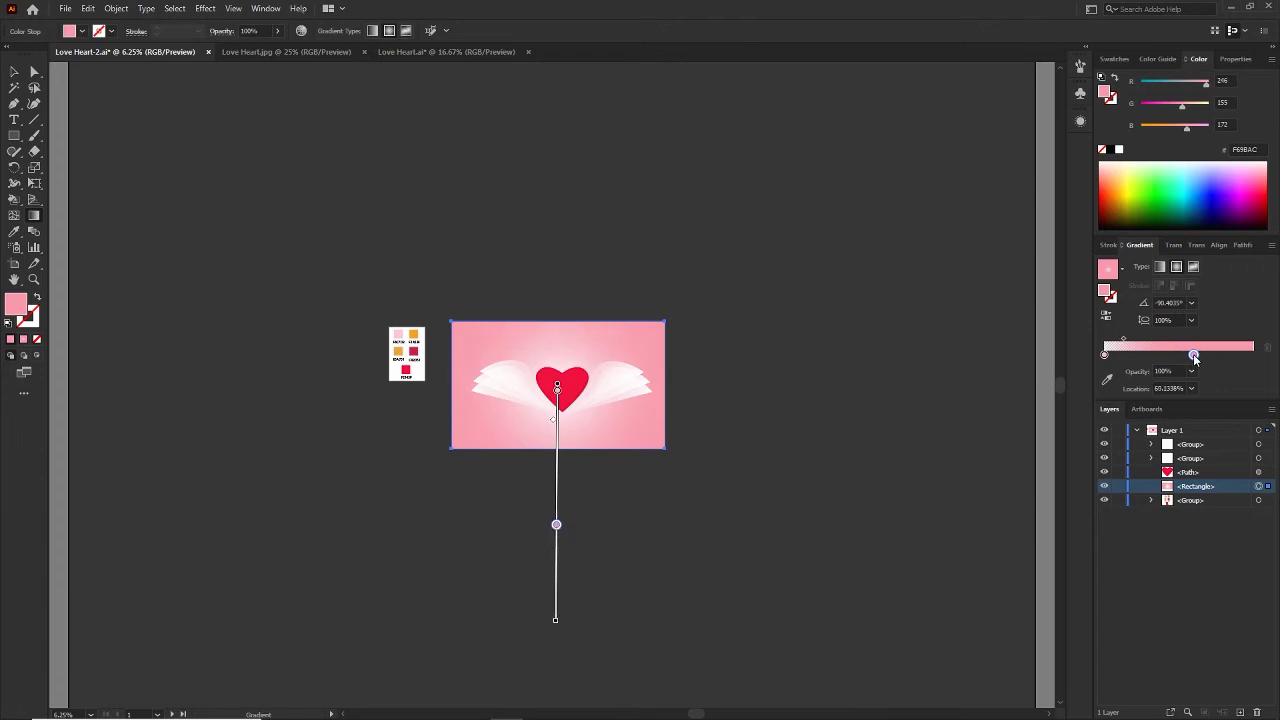
{"action": "key", "text": "v"}
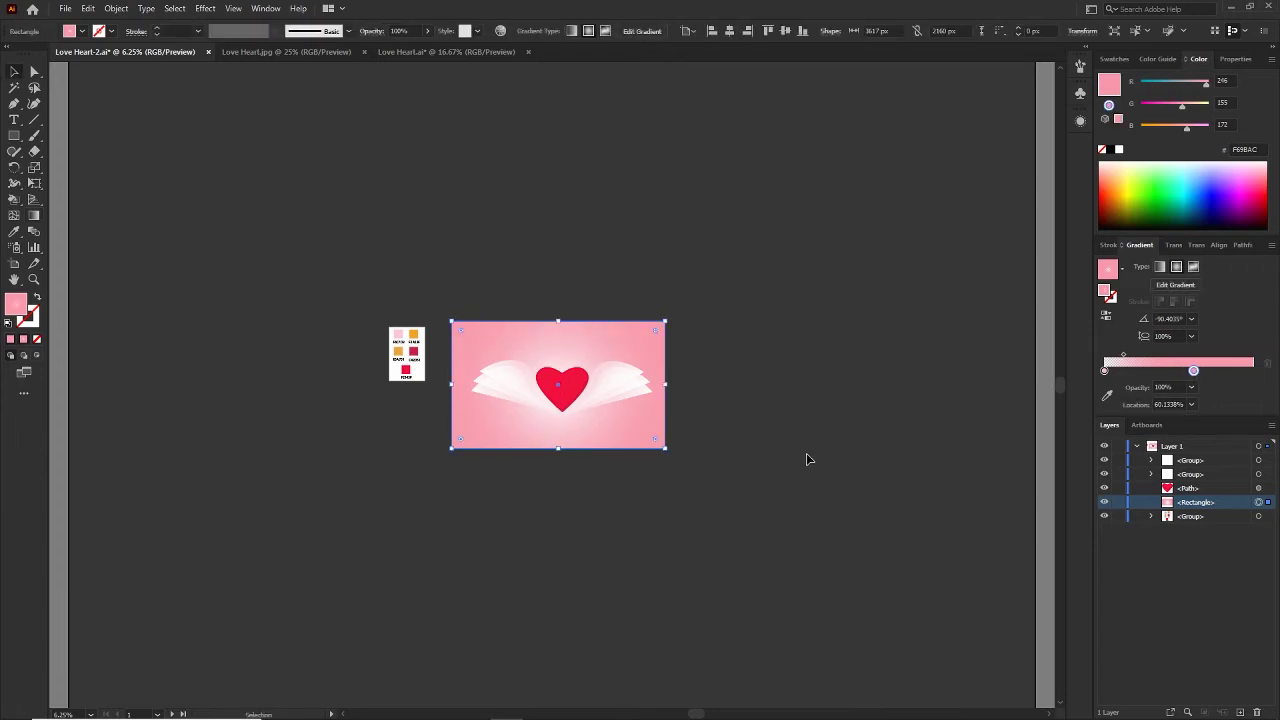
{"action": "left_click", "coordinate": [806, 453]}
Sample the orange F2A53F swatch and set it as the stroke colour with no fill for the Ellipse tool
{"action": "key", "text": "ctrl+equal"}
{"action": "key", "text": "ctrl+equal"}
{"action": "key", "text": "ctrl+equal"}
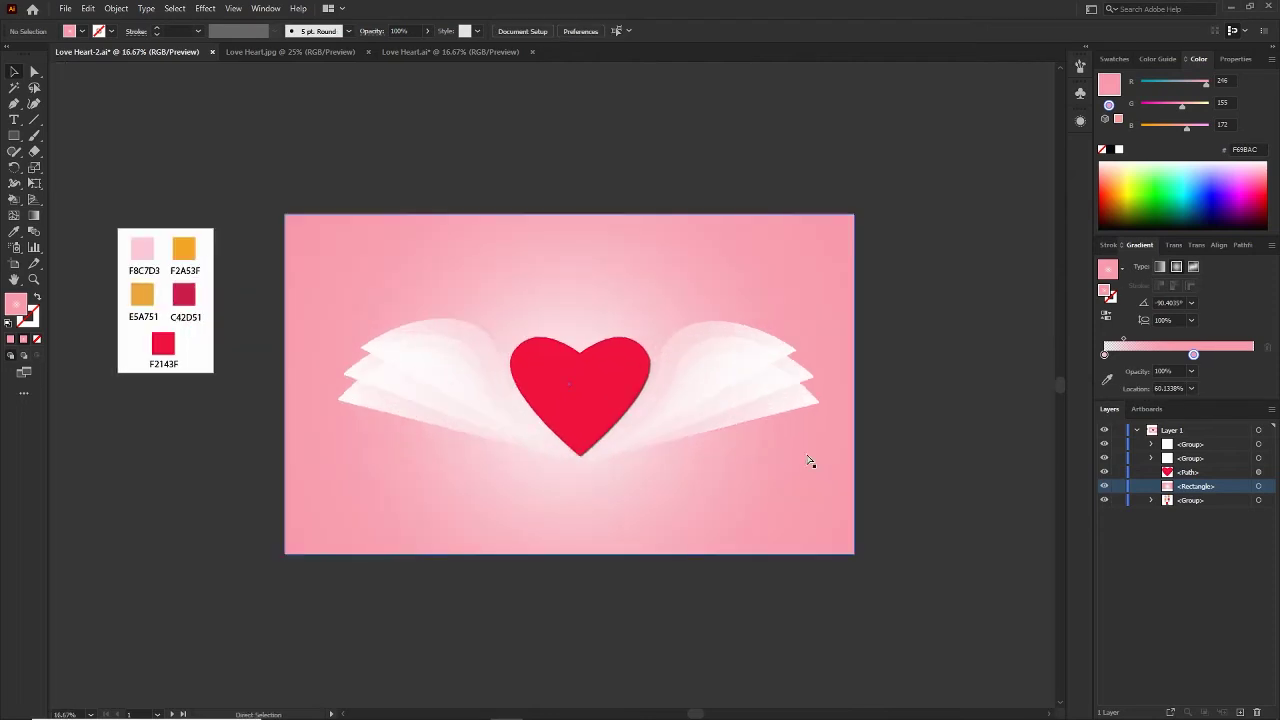
{"action": "key", "text": "ctrl+minus"}
{"action": "key", "text": "ctrl+equal"}
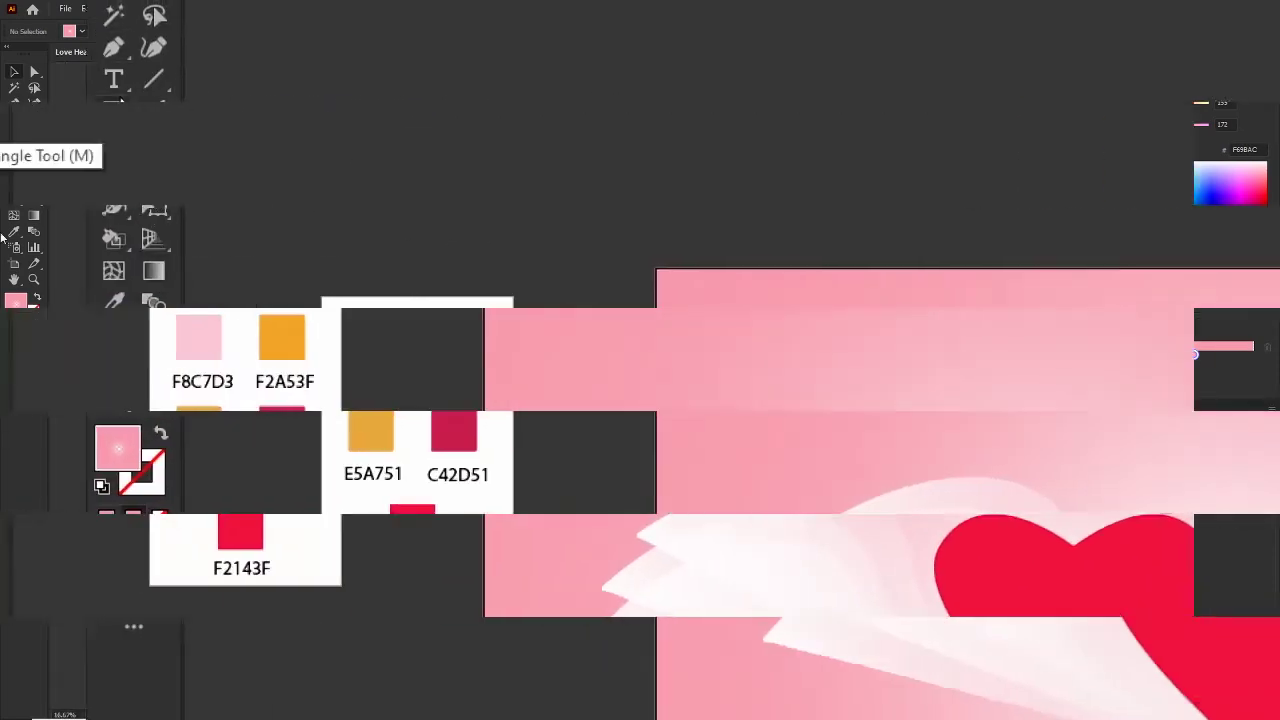
{"action": "left_click_drag", "start_coordinate": [28, 113], "coordinate": [200, 176]}
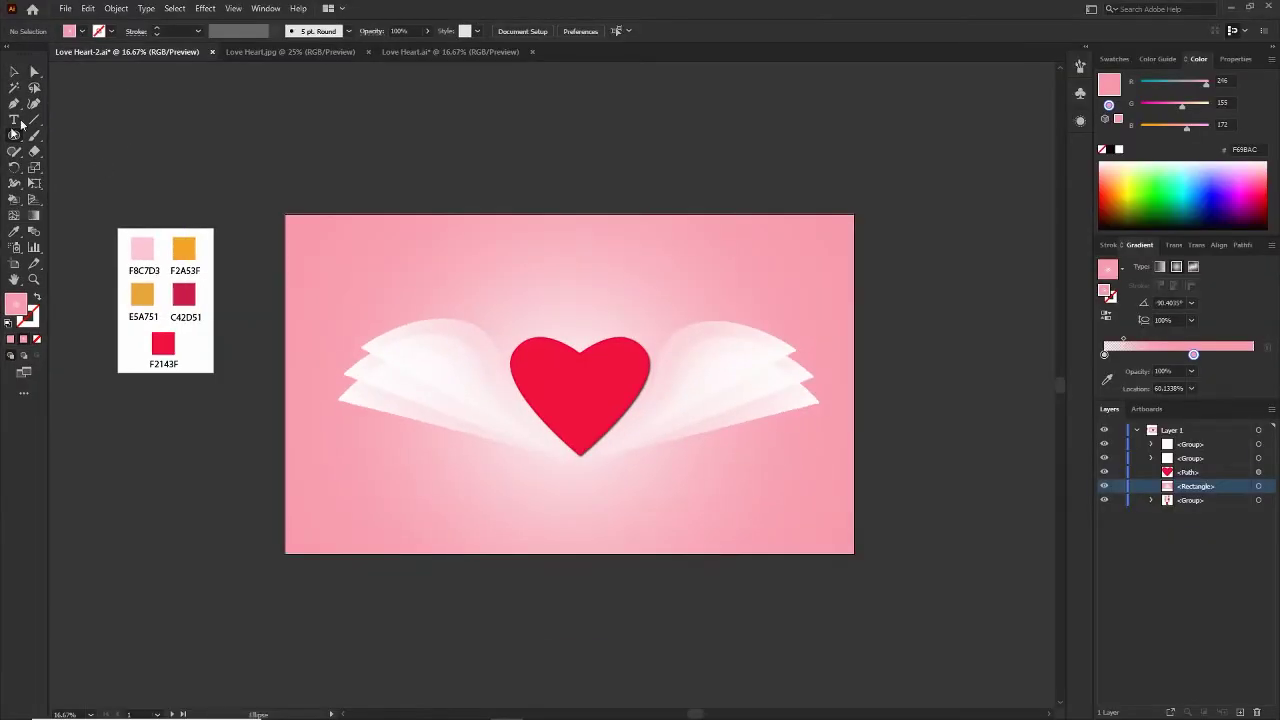
{"action": "left_click", "coordinate": [14, 231]}
{"action": "left_click", "coordinate": [184, 246]}
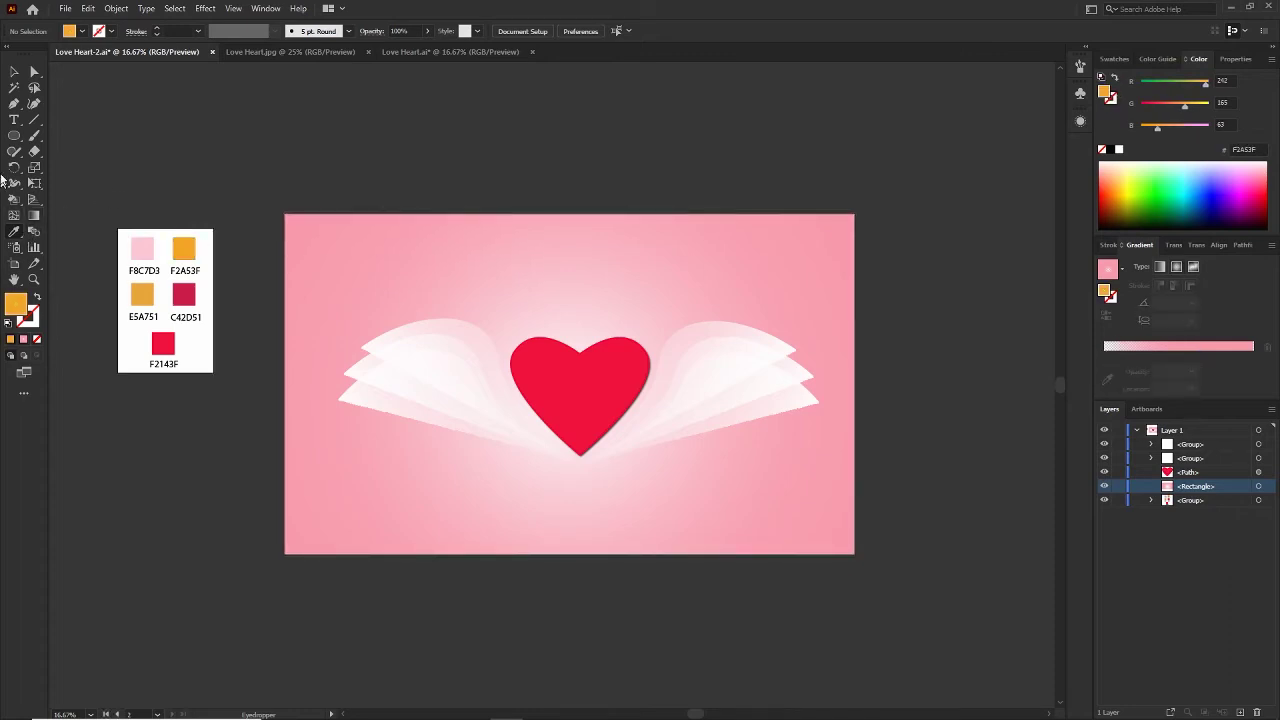
{"action": "left_click", "coordinate": [15, 139]}
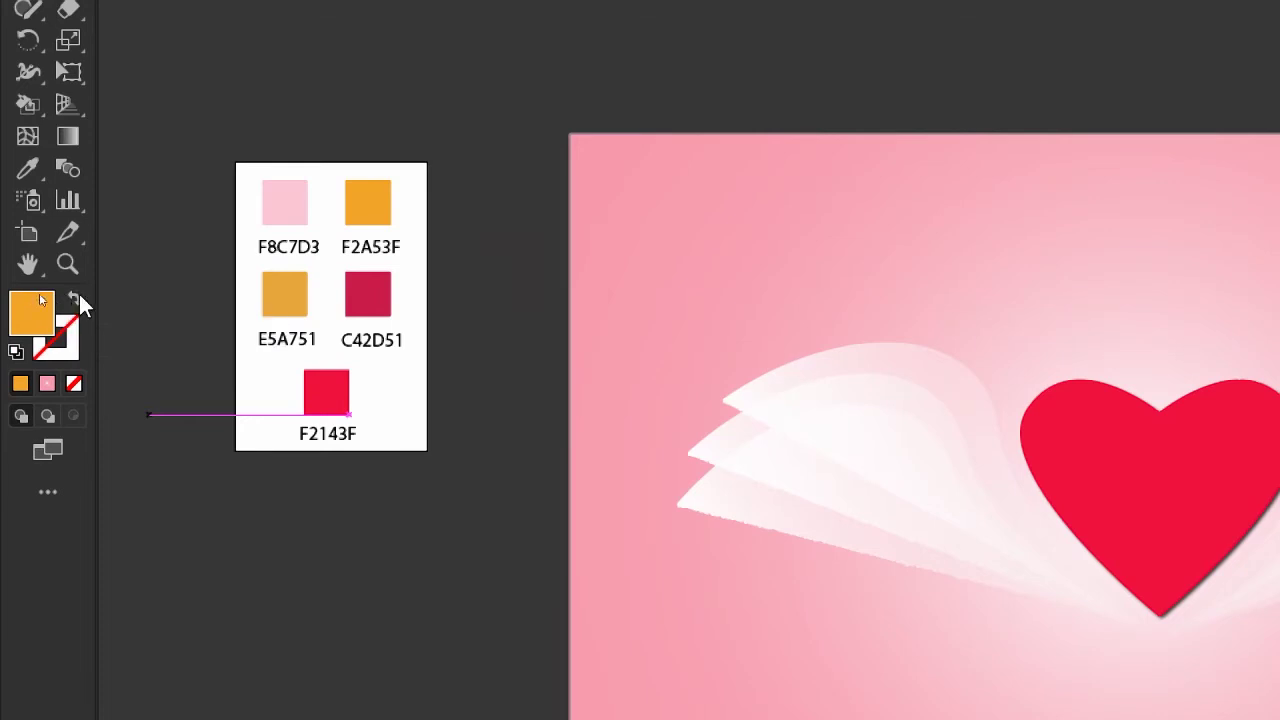
{"action": "left_click", "coordinate": [74, 298]}
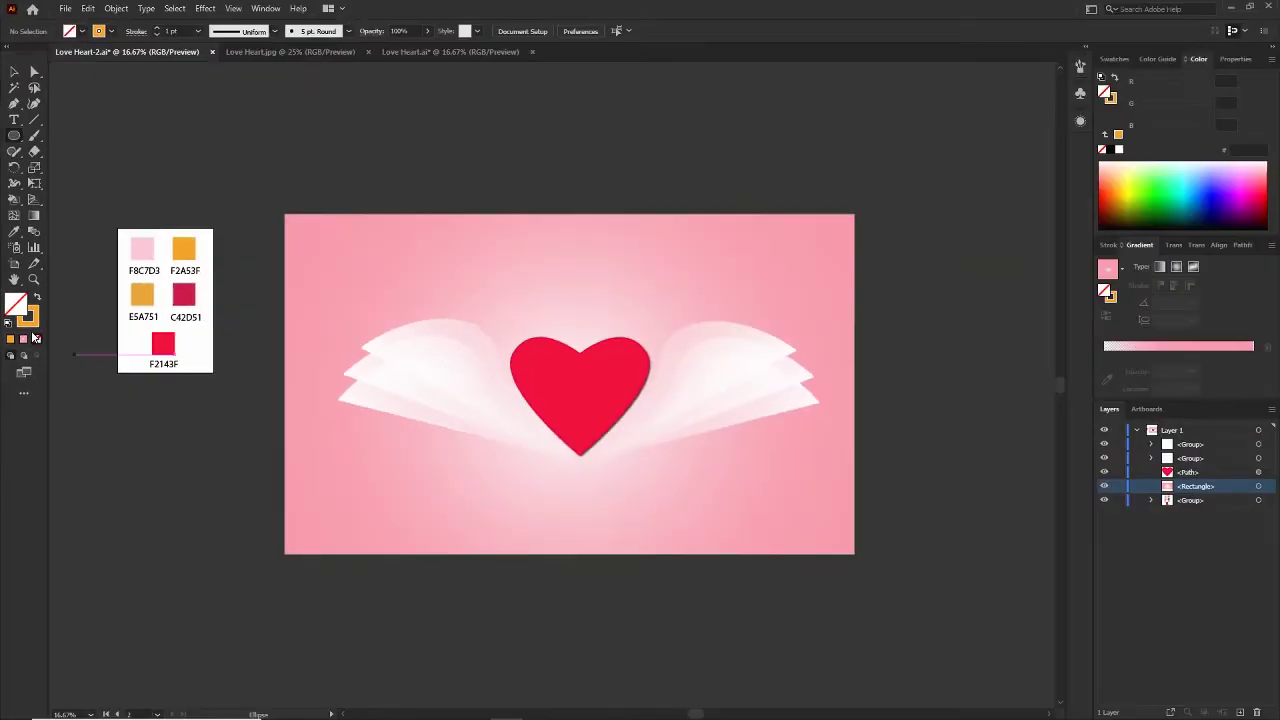
Draw a flat halo ellipse about 555 by 76 px above the heart and give it a 20 pt stroke
{"action": "key", "text": "ctrl+plus"}
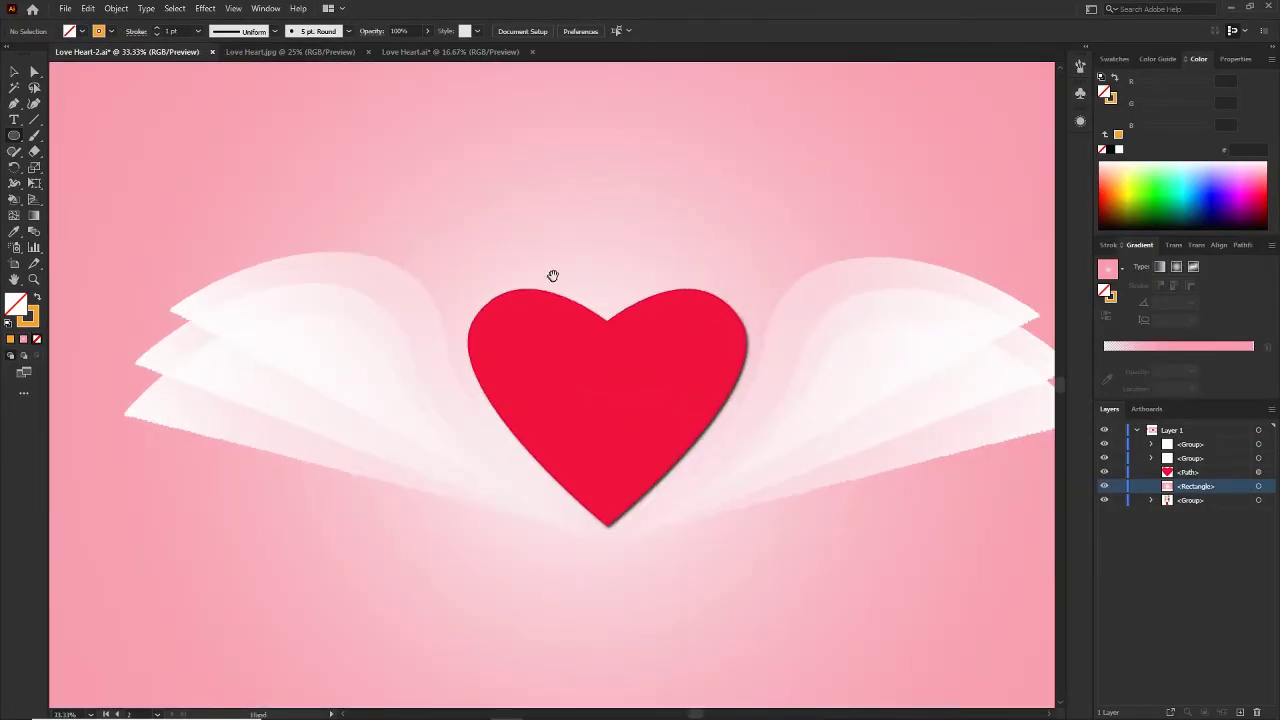
{"action": "left_click_drag", "start_coordinate": [553, 275], "coordinate": [416, 409]}
{"action": "left_click_drag", "start_coordinate": [407, 358], "coordinate": [532, 403]}
{"action": "key", "text": "v"}
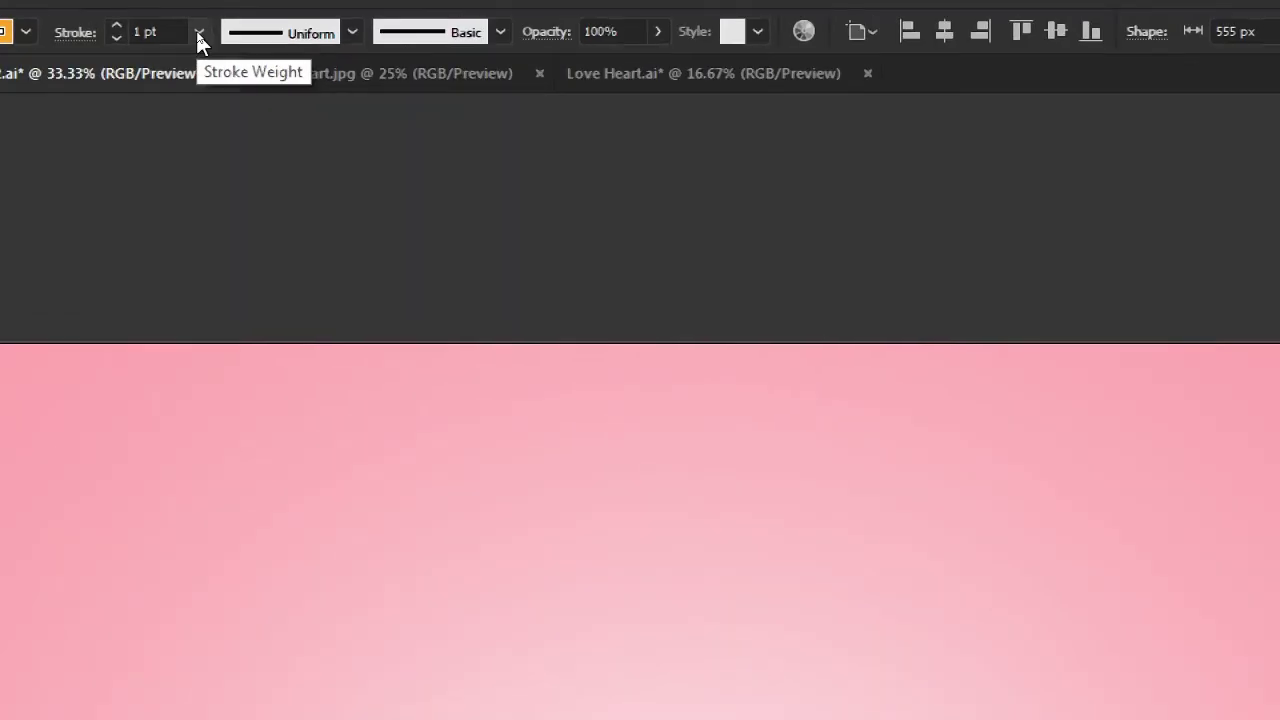
{"action": "left_click", "coordinate": [198, 31]}
{"action": "left_click", "coordinate": [240, 560]}
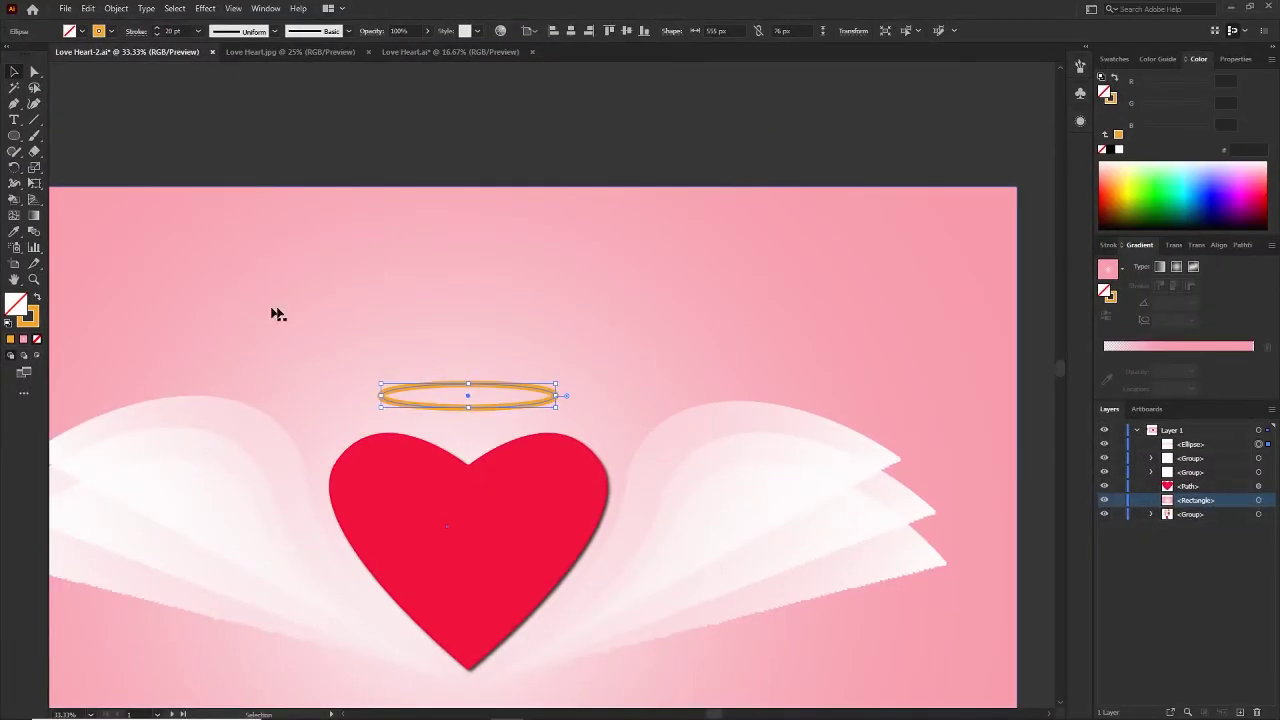
{"action": "left_click", "coordinate": [528, 143]}
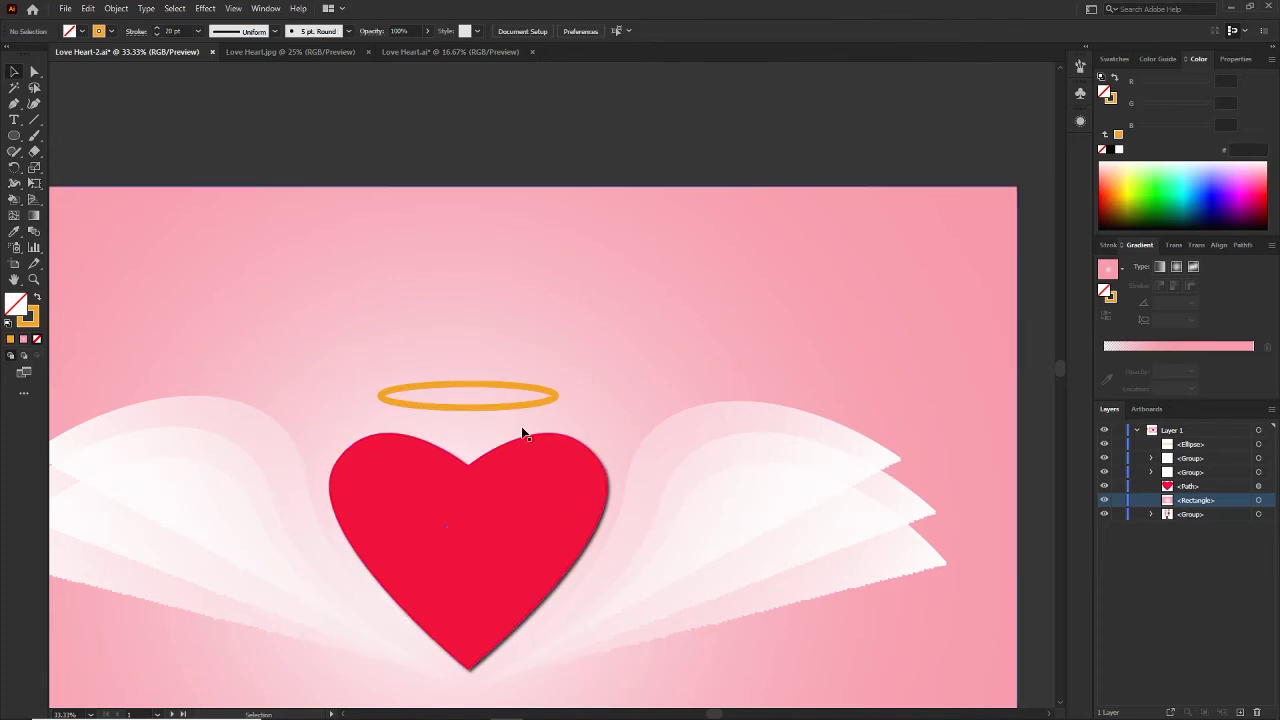
Shift the halo slightly down and to the right, and apply the heart's drop shadow effect to it
{"action": "left_click_drag", "start_coordinate": [521, 411], "coordinate": [528, 412]}
{"action": "left_click", "coordinate": [617, 323]}
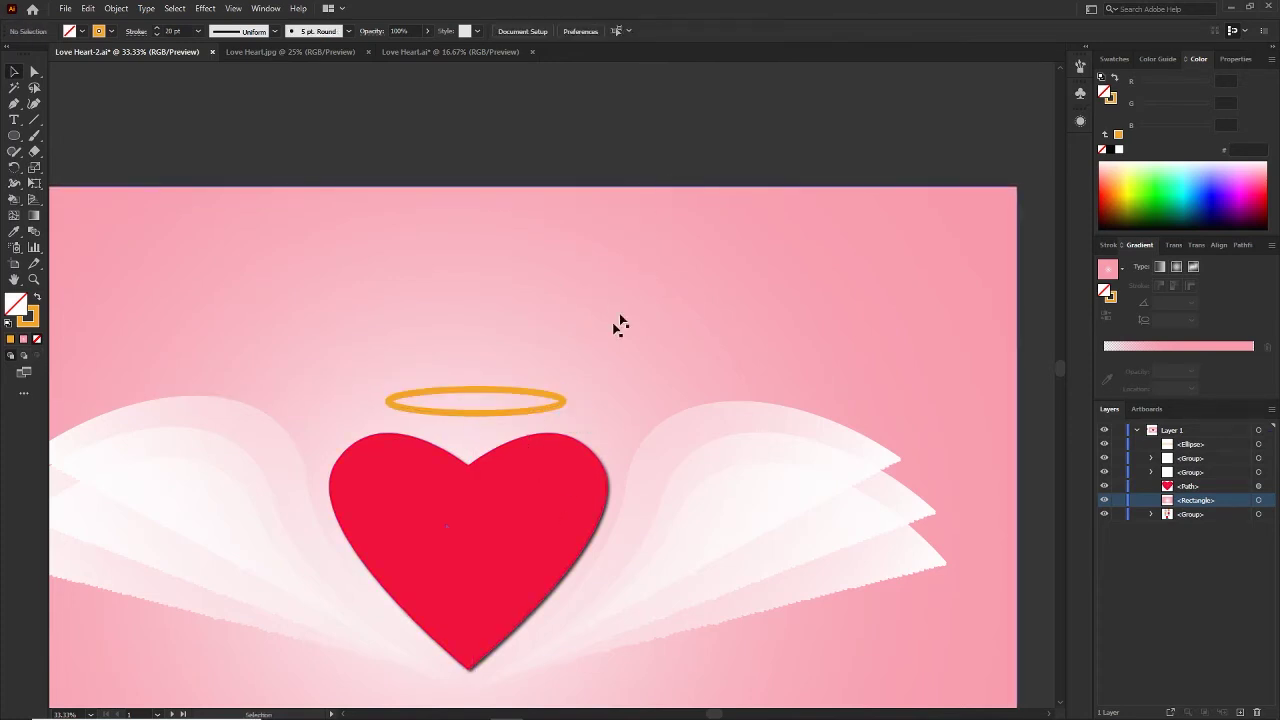
{"action": "left_click_drag", "start_coordinate": [588, 347], "coordinate": [651, 340]}
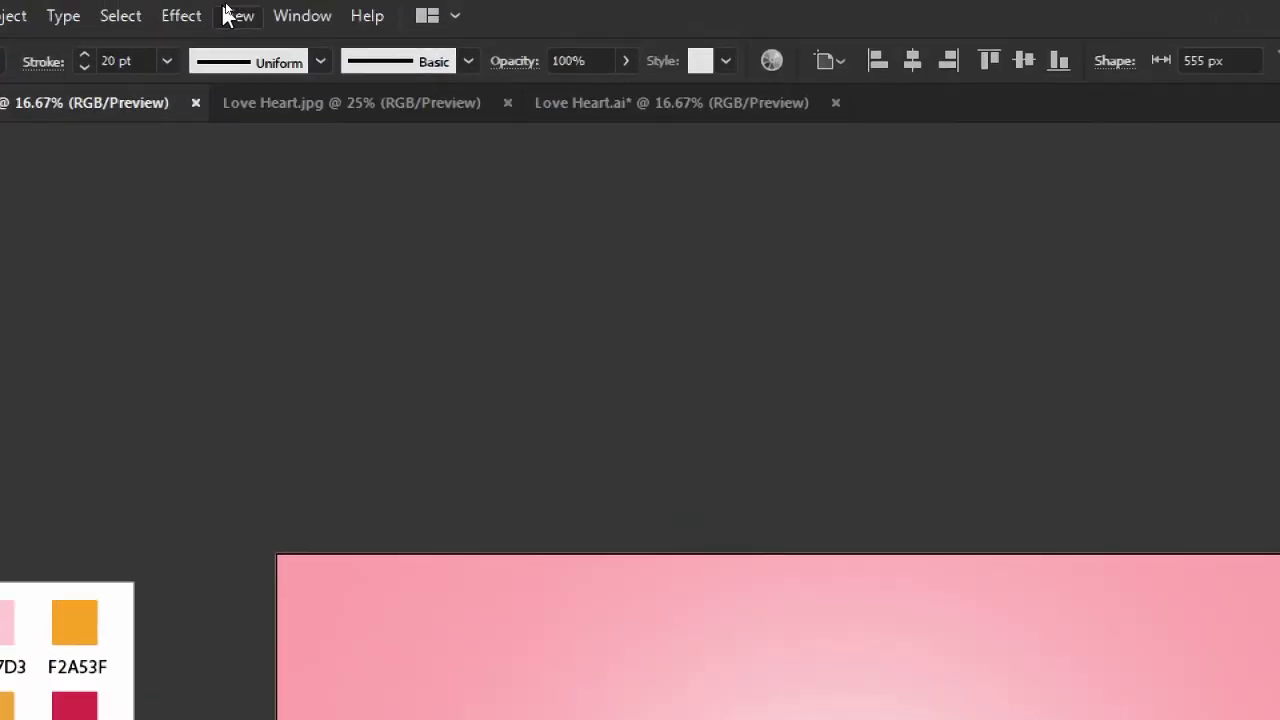
{"action": "left_click", "coordinate": [208, 8]}
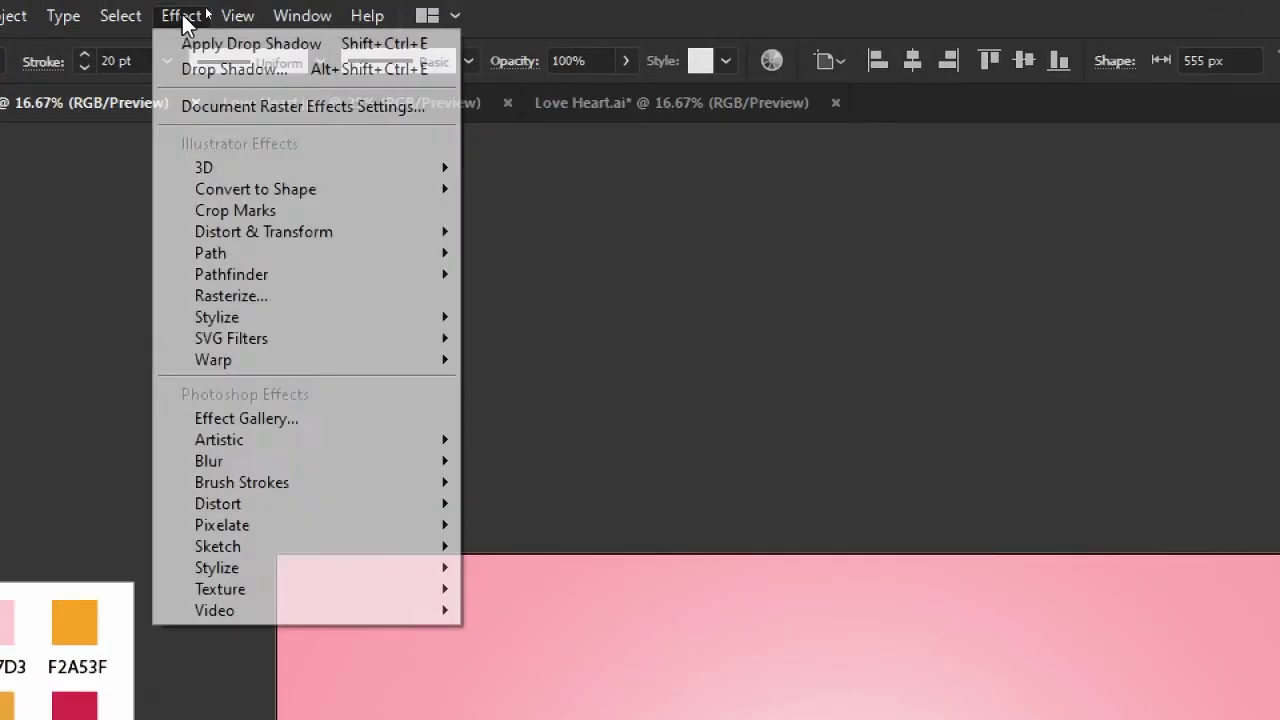
{"action": "left_click", "coordinate": [227, 23]}
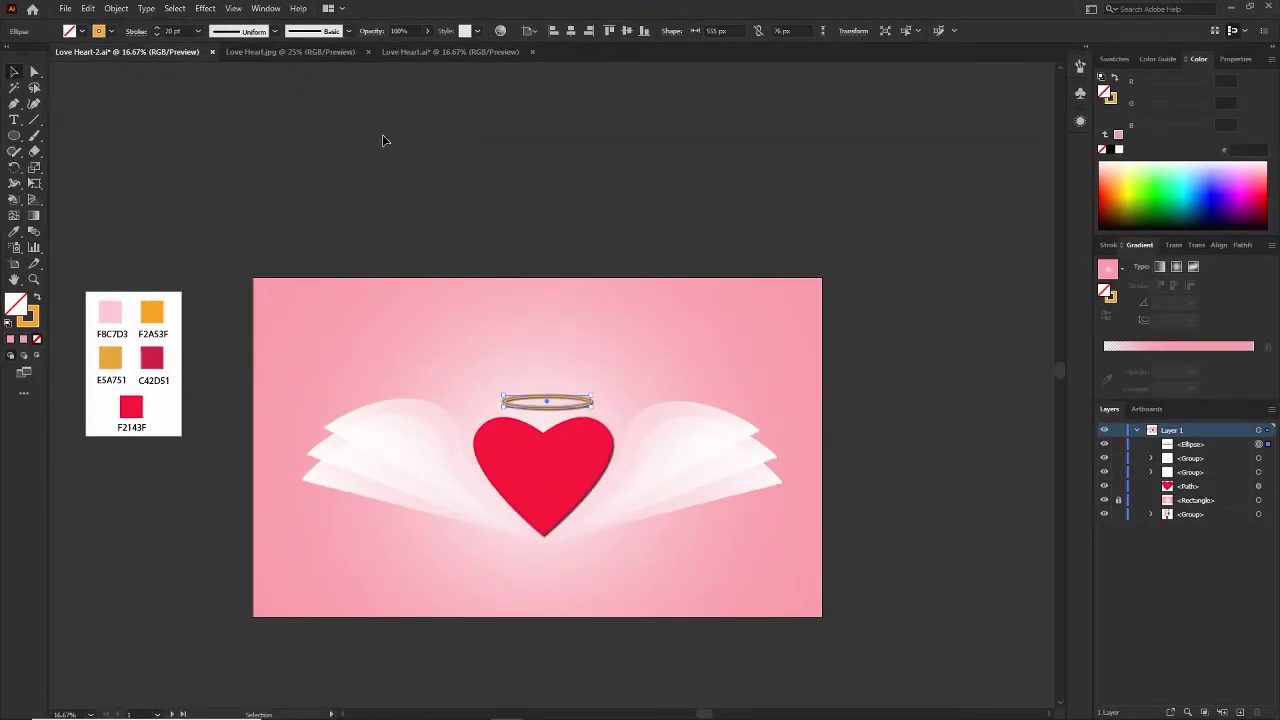
{"action": "left_click", "coordinate": [551, 230]}
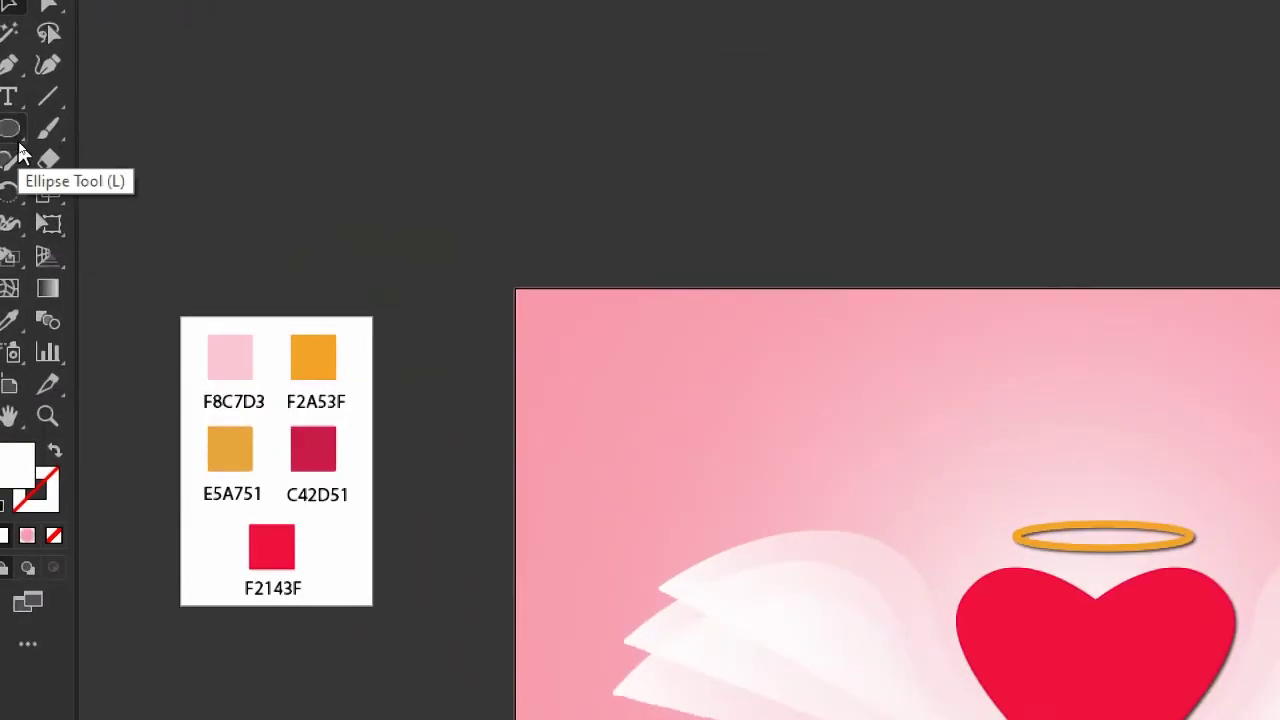
Draw a white circle about 184 px wide above the left wing and flank it with two overlapping circles about 168 px wide
{"action": "left_click", "coordinate": [10, 130]}
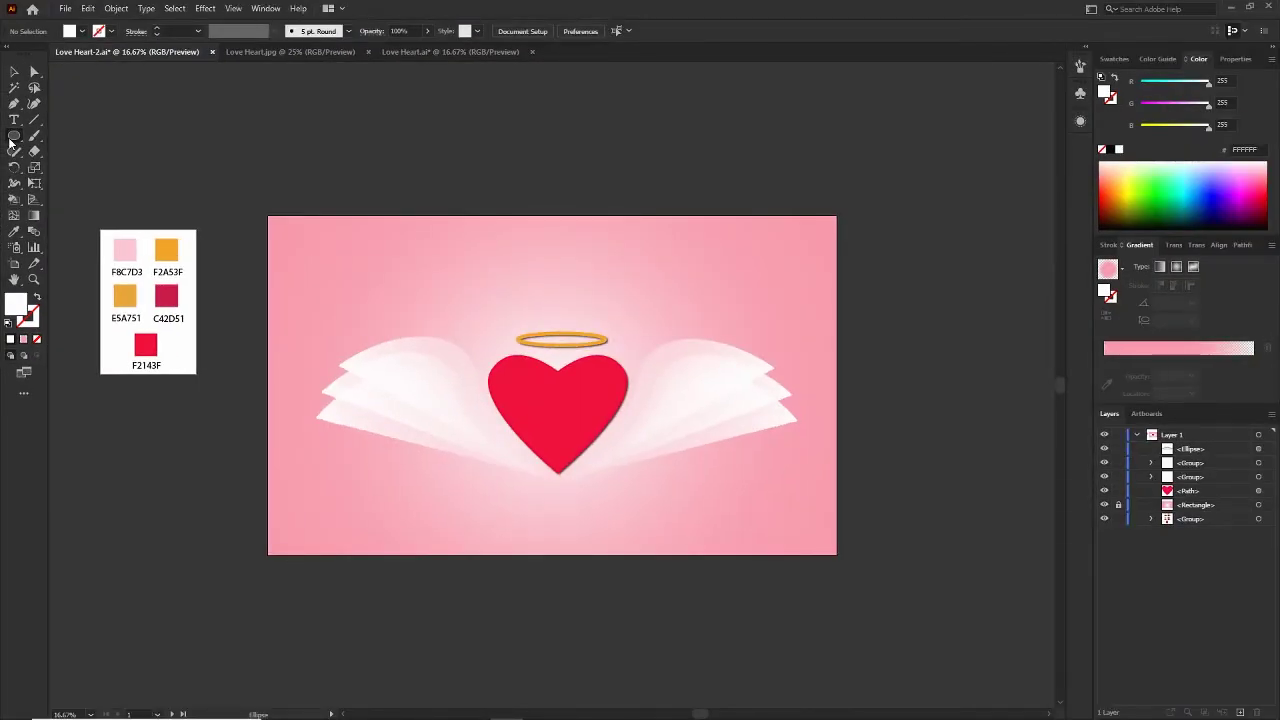
{"action": "key", "text": "ctrl+plus"}
{"action": "key", "text": "ctrl+plus"}
{"action": "left_click_drag", "start_coordinate": [331, 181], "coordinate": [435, 305]}
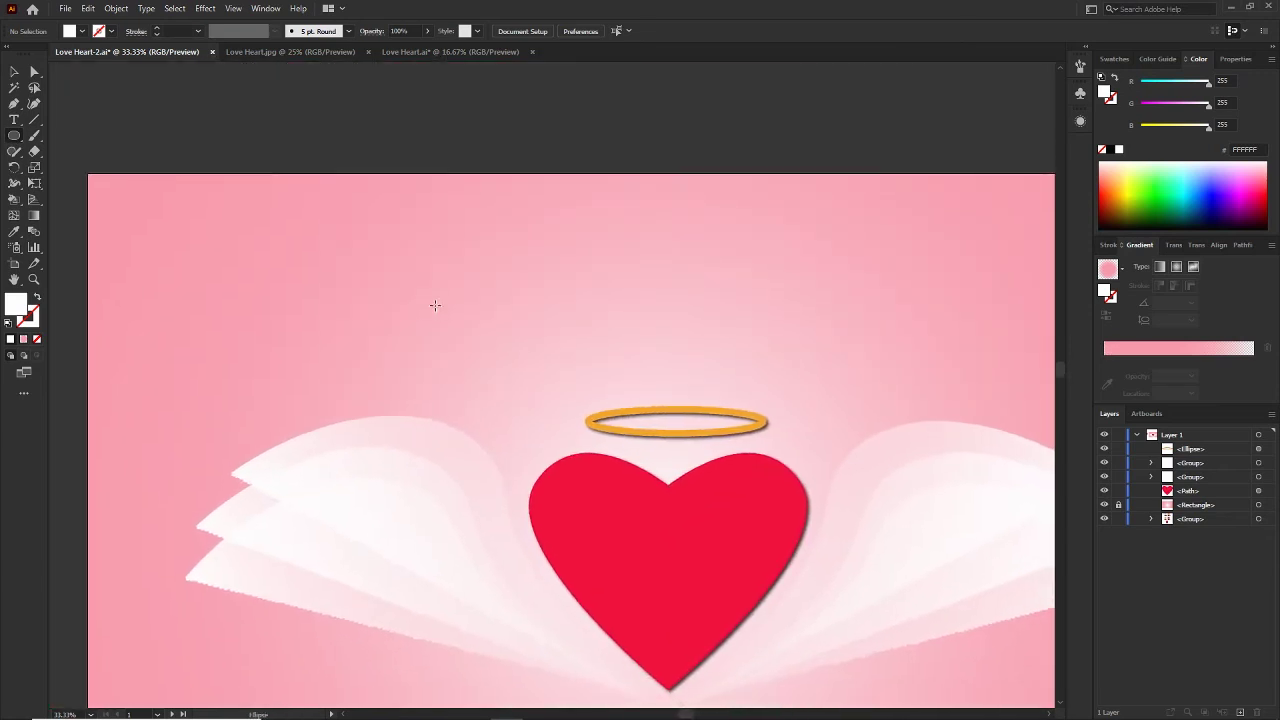
{"action": "left_click_drag", "start_coordinate": [385, 257], "coordinate": [466, 290]}
{"action": "left_click", "coordinate": [12, 73]}
{"action": "left_click", "coordinate": [468, 189]}
{"action": "left_click", "coordinate": [390, 290]}
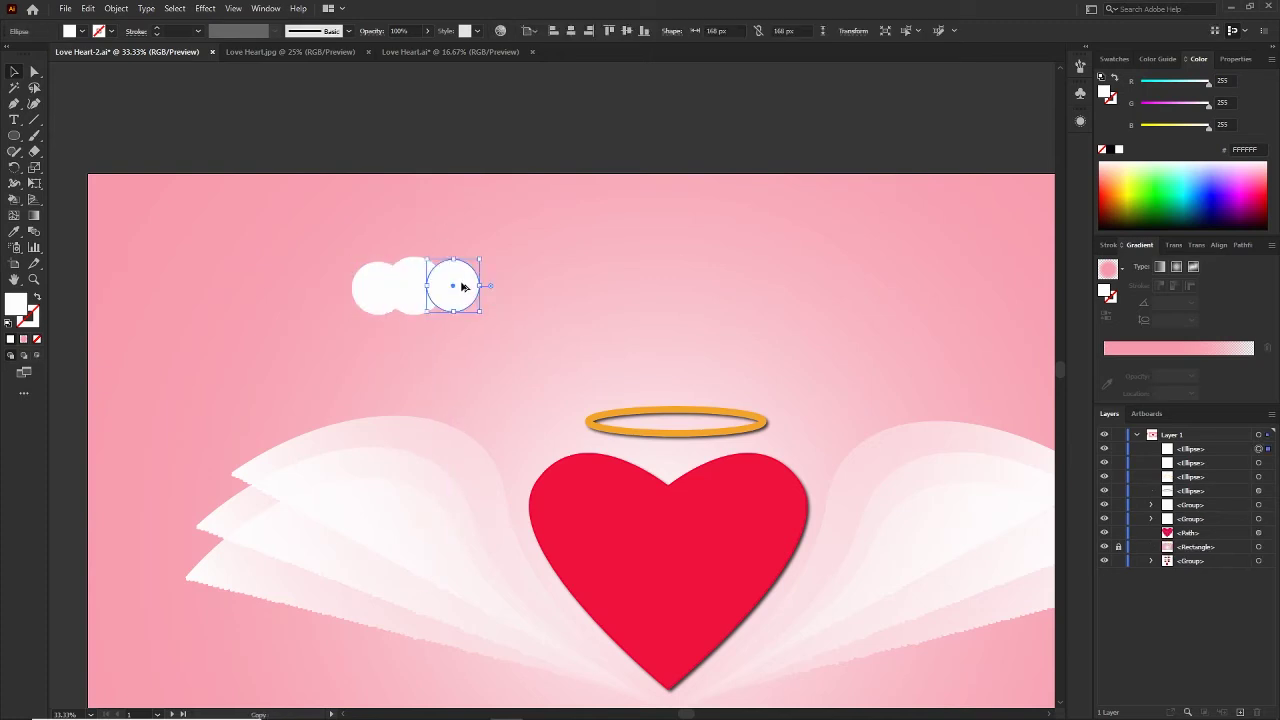
Add a smaller overlapping white circle at each end of the row to form a five-circle cloud
{"action": "left_click", "coordinate": [368, 294]}
{"action": "left_click_drag", "start_coordinate": [368, 294], "coordinate": [481, 289]}
{"action": "left_click", "coordinate": [423, 251]}
{"action": "left_click", "coordinate": [551, 151]}
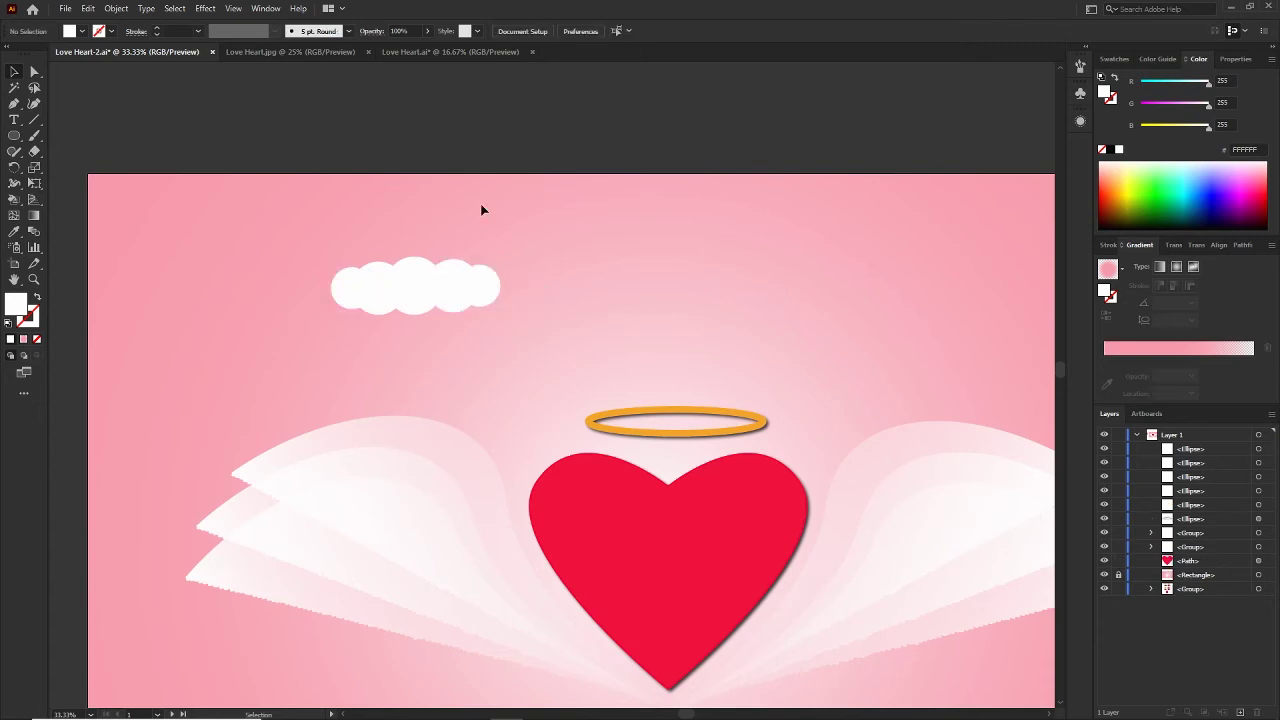
Unite the five overlapping white circles into one cloud shape
{"action": "left_click_drag", "start_coordinate": [527, 324], "coordinate": [528, 340]}
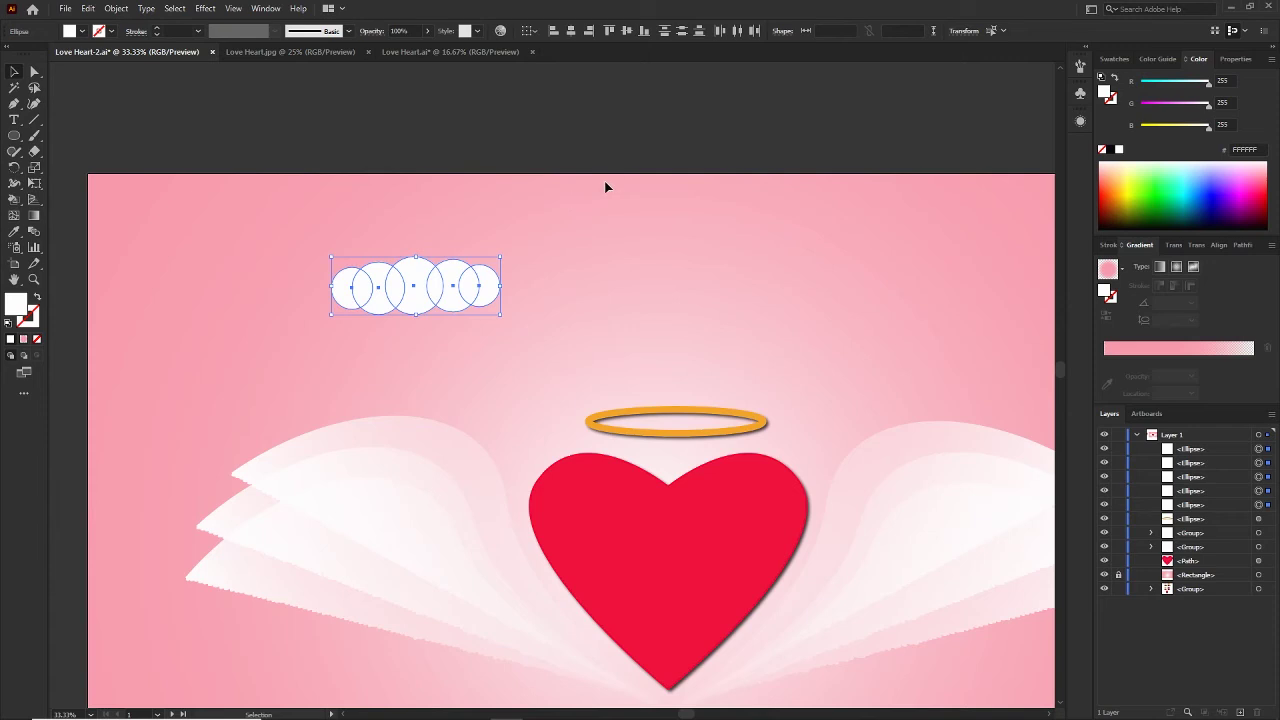
{"action": "left_click", "coordinate": [1243, 246]}
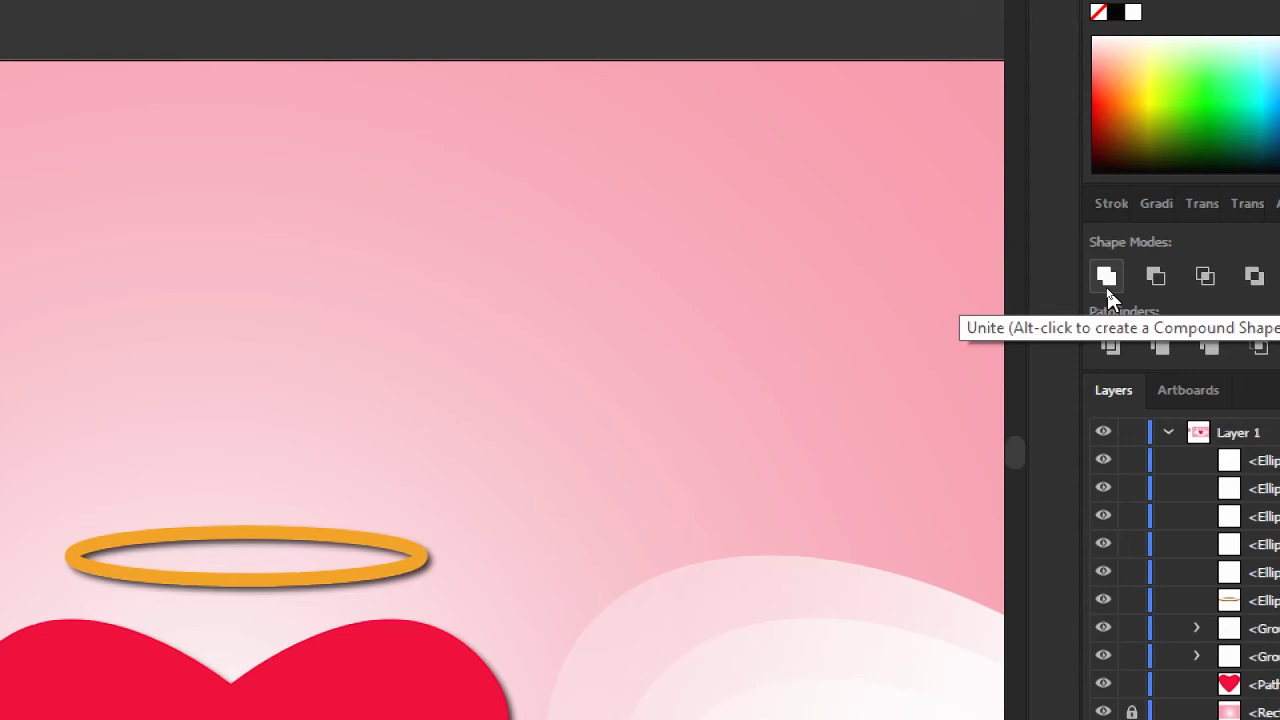
{"action": "left_click", "coordinate": [1107, 285]}
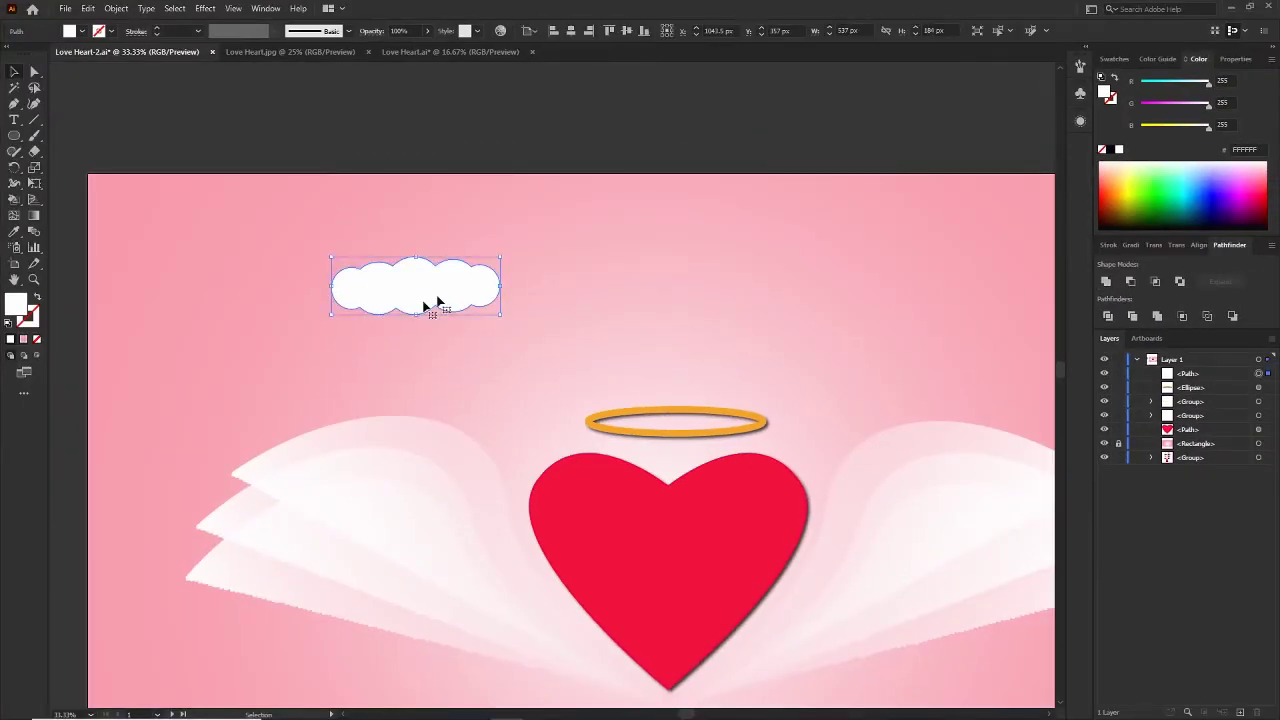
Draw a rectangle about 750 px wide over the cloud's lower half and divide the two shapes where they overlap
{"action": "left_click", "coordinate": [15, 137]}
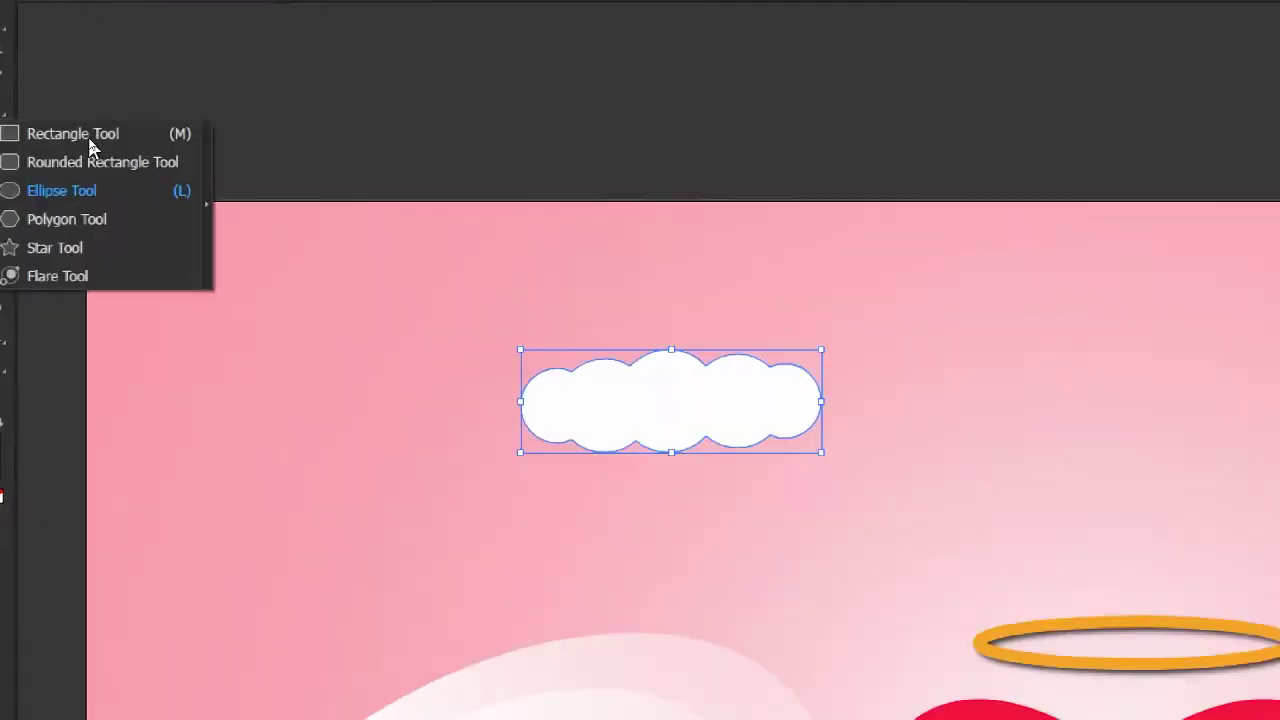
{"action": "left_click", "coordinate": [81, 137]}
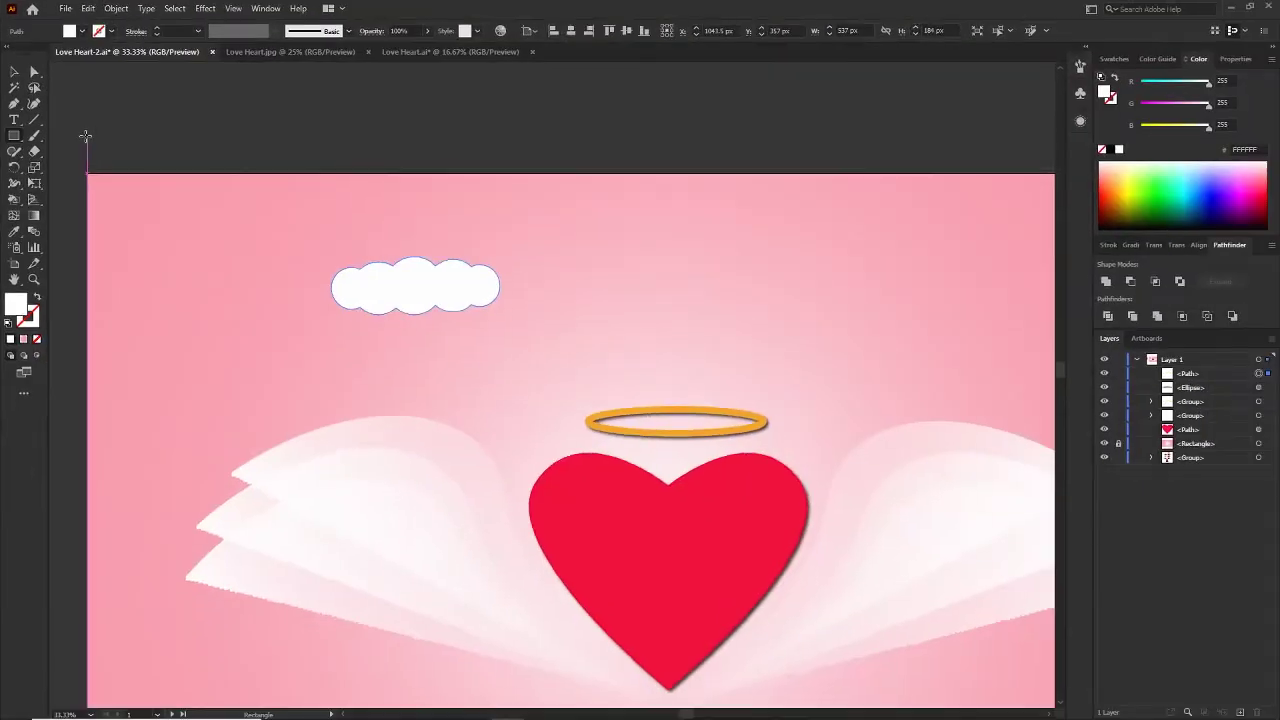
{"action": "left_click_drag", "start_coordinate": [659, 456], "coordinate": [823, 499]}
{"action": "left_click_drag", "start_coordinate": [406, 308], "coordinate": [562, 331]}
{"action": "key", "text": "v"}
{"action": "left_click_drag", "start_coordinate": [483, 317], "coordinate": [459, 316]}
{"action": "left_click", "coordinate": [496, 234]}
{"action": "left_click_drag", "start_coordinate": [412, 249], "coordinate": [523, 350]}
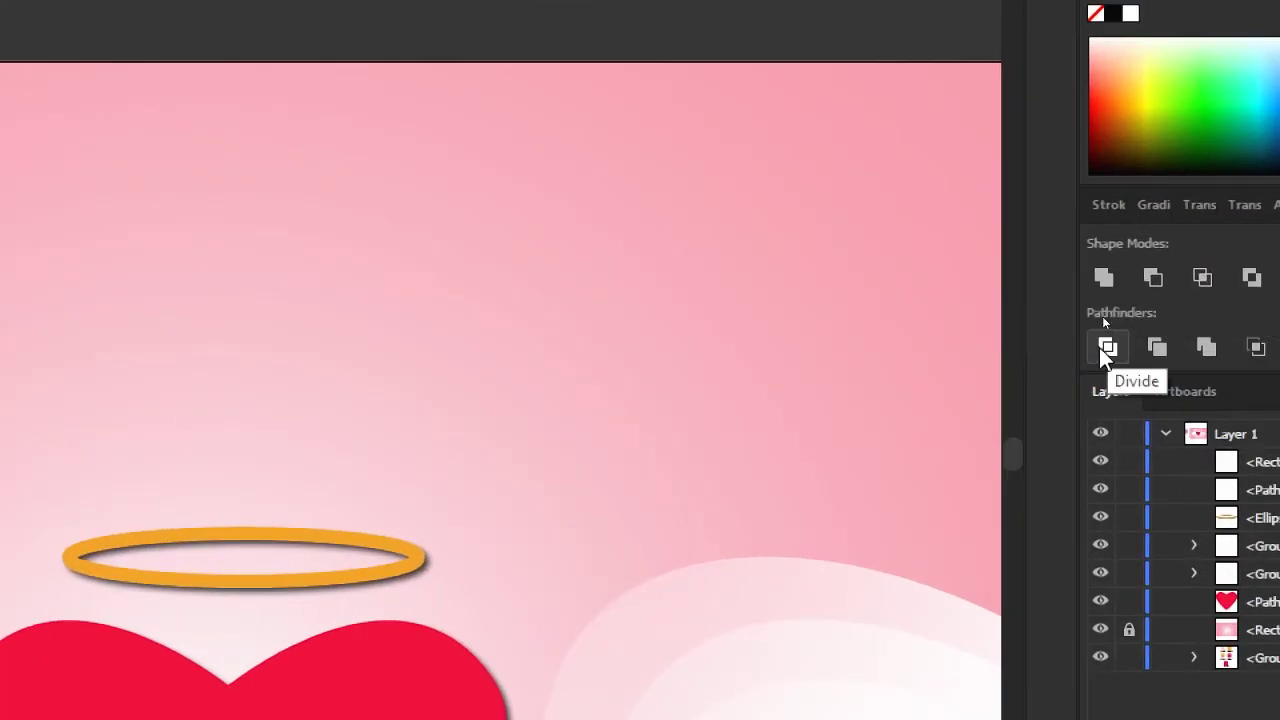
{"action": "left_click", "coordinate": [1108, 349]}
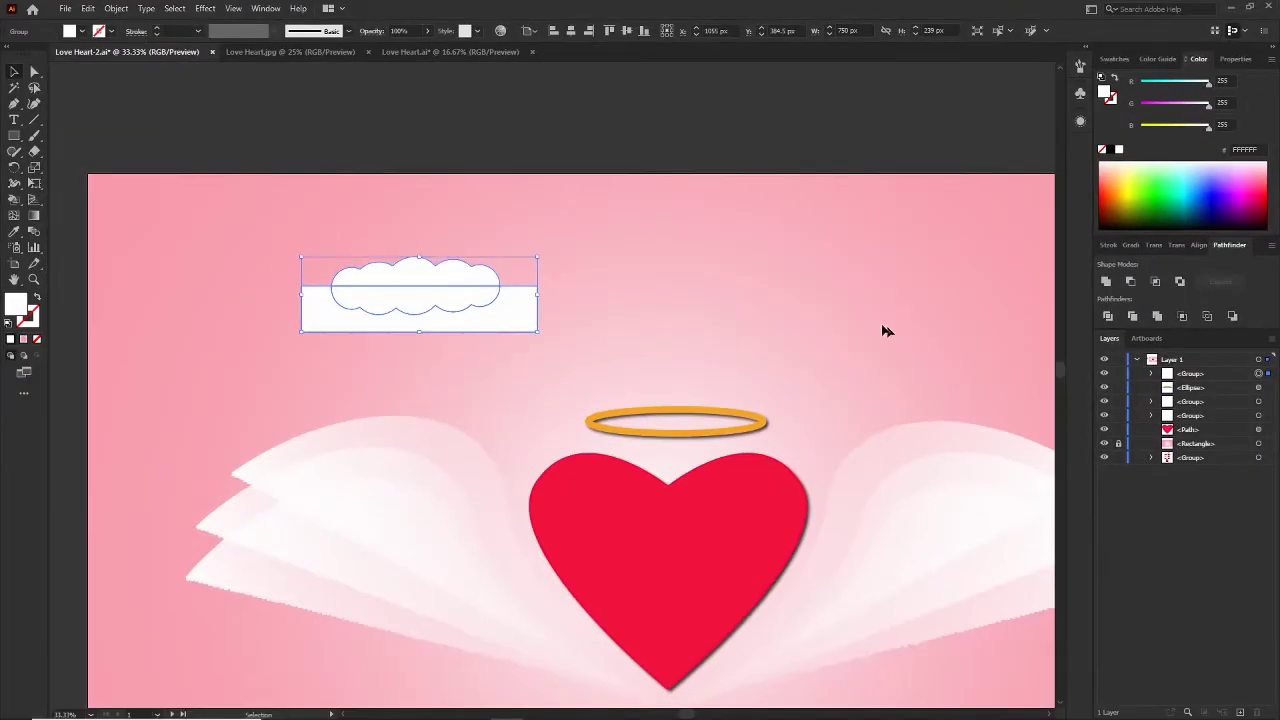
Ungroup the divided pieces and delete the cloud's lower half and the leftover rectangle piece
{"action": "right_click", "coordinate": [407, 300]}
{"action": "left_click", "coordinate": [469, 428]}
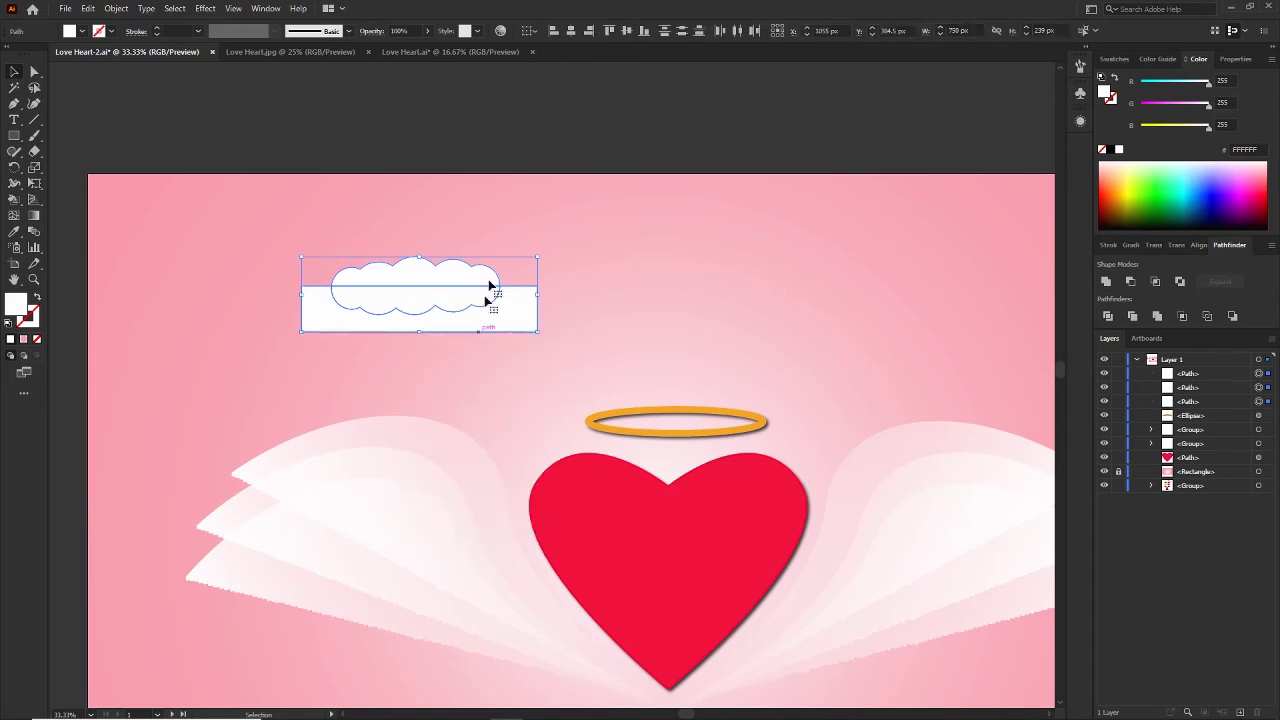
{"action": "left_click", "coordinate": [517, 149]}
{"action": "left_click", "coordinate": [477, 308]}
{"action": "key", "text": "Delete"}
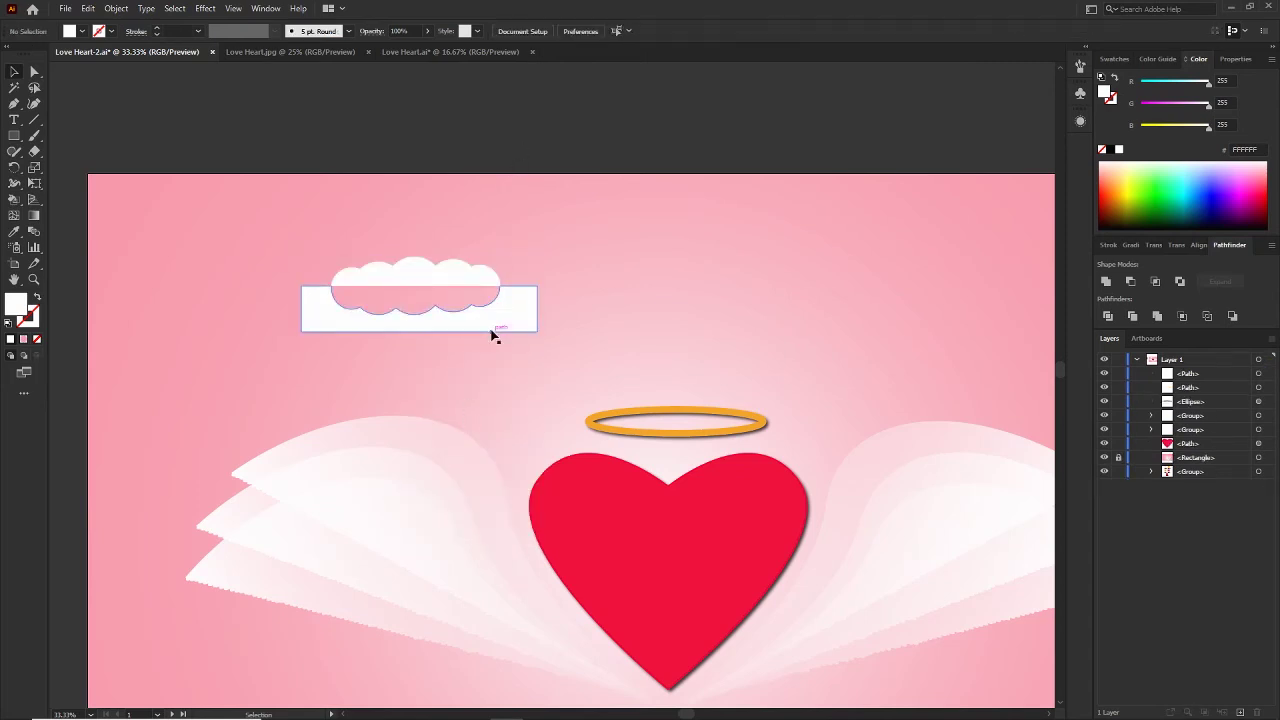
{"action": "left_click", "coordinate": [492, 325]}
{"action": "key", "text": "Delete"}
Stretch the flat-bottomed cloud to about 759 by 152 px
{"action": "left_click", "coordinate": [470, 273]}
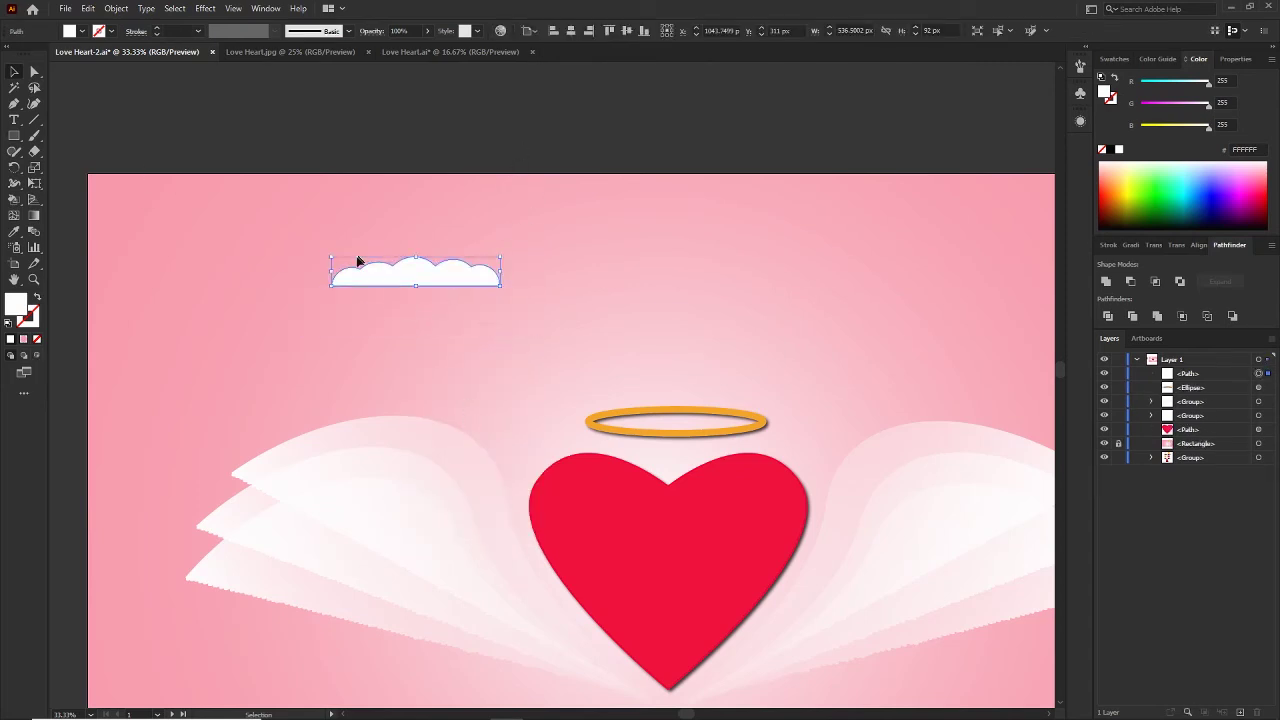
{"action": "left_click_drag", "start_coordinate": [416, 287], "coordinate": [416, 300]}
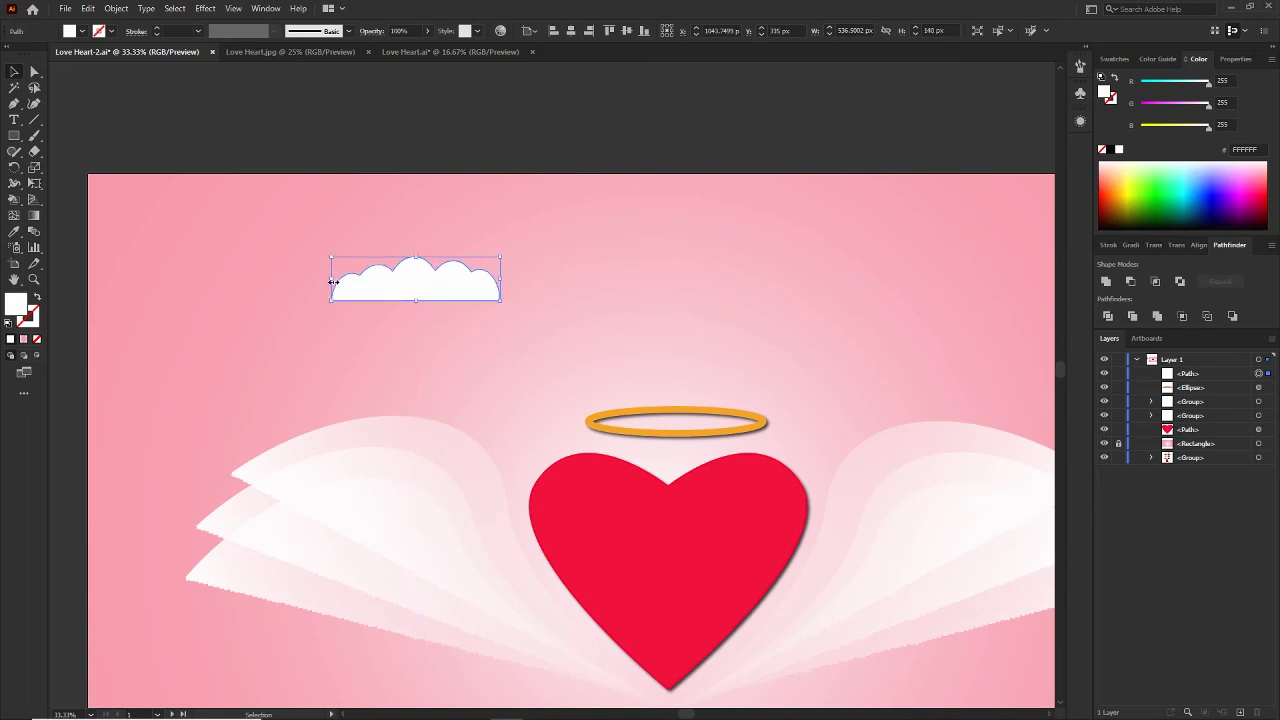
{"action": "left_click_drag", "start_coordinate": [333, 282], "coordinate": [318, 282]}
{"action": "left_click_drag", "start_coordinate": [409, 257], "coordinate": [409, 253]}
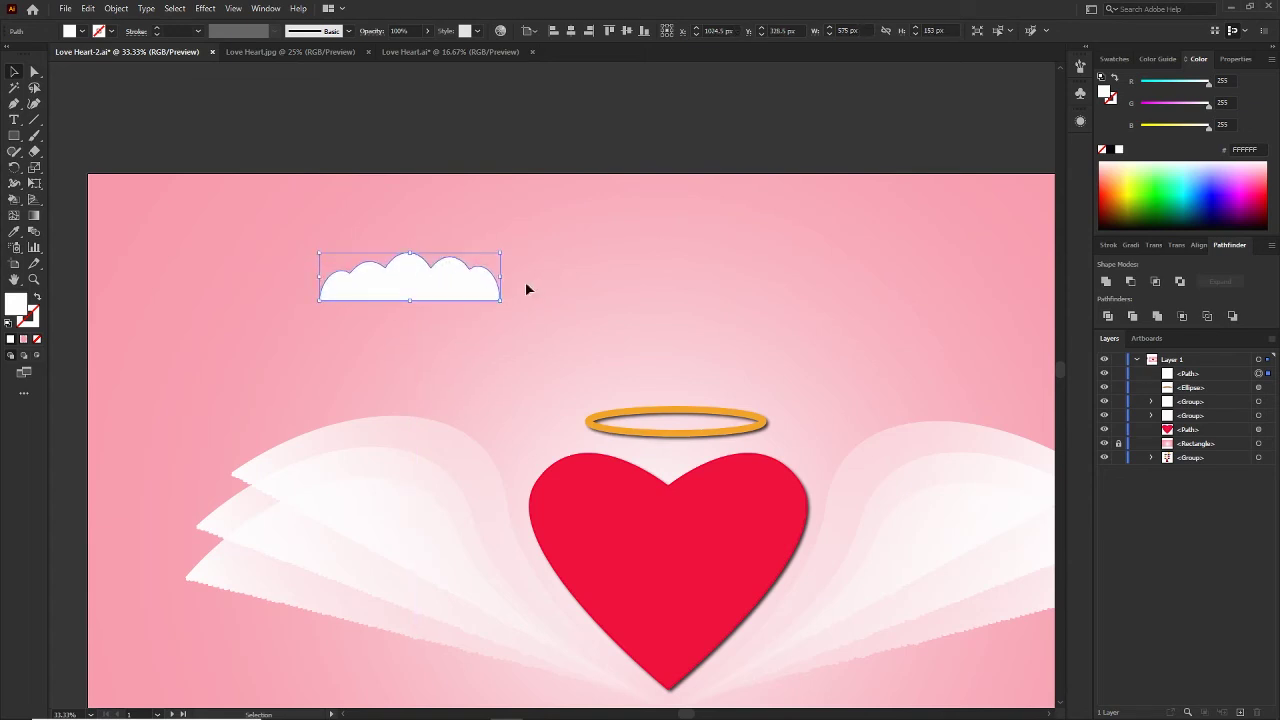
{"action": "left_click_drag", "start_coordinate": [501, 277], "coordinate": [558, 277]}
{"action": "left_click_drag", "start_coordinate": [438, 253], "coordinate": [437, 253]}
{"action": "left_click", "coordinate": [543, 133]}
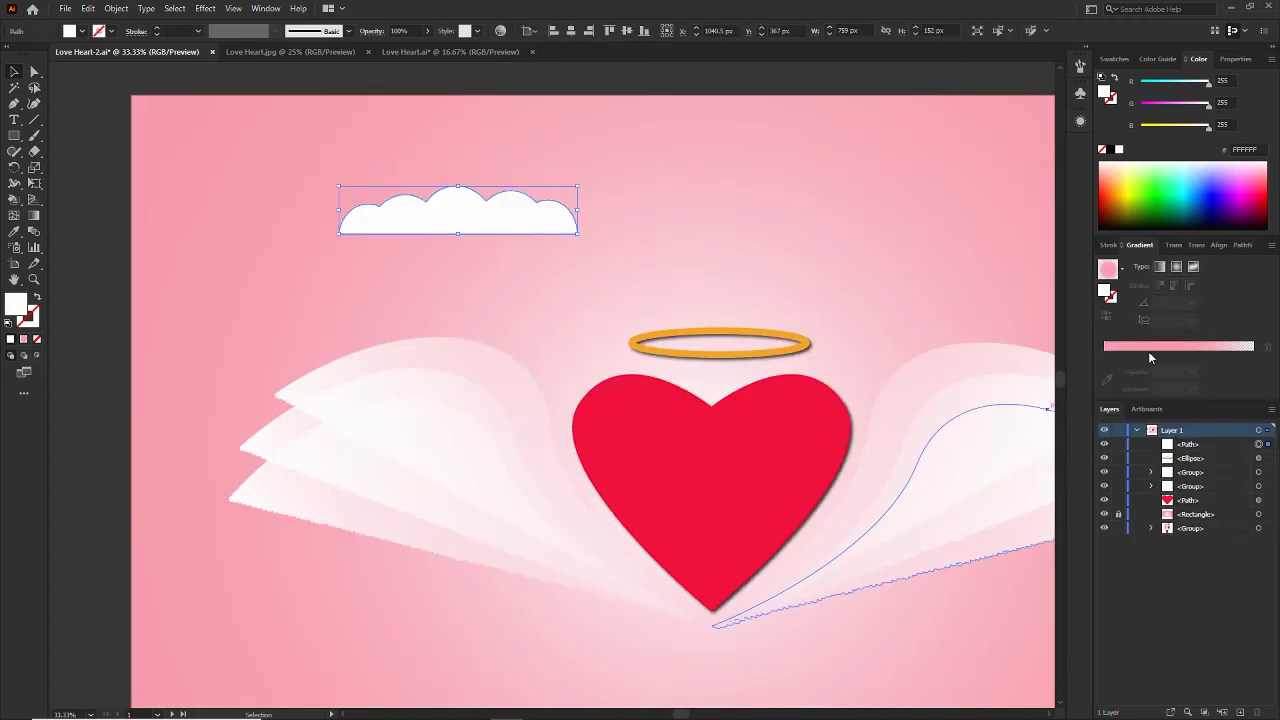
Fill the cloud with the pink radial gradient and recolour its F69BAC stop by sampling the F8C7D3 swatch
{"action": "left_click", "coordinate": [1148, 361]}
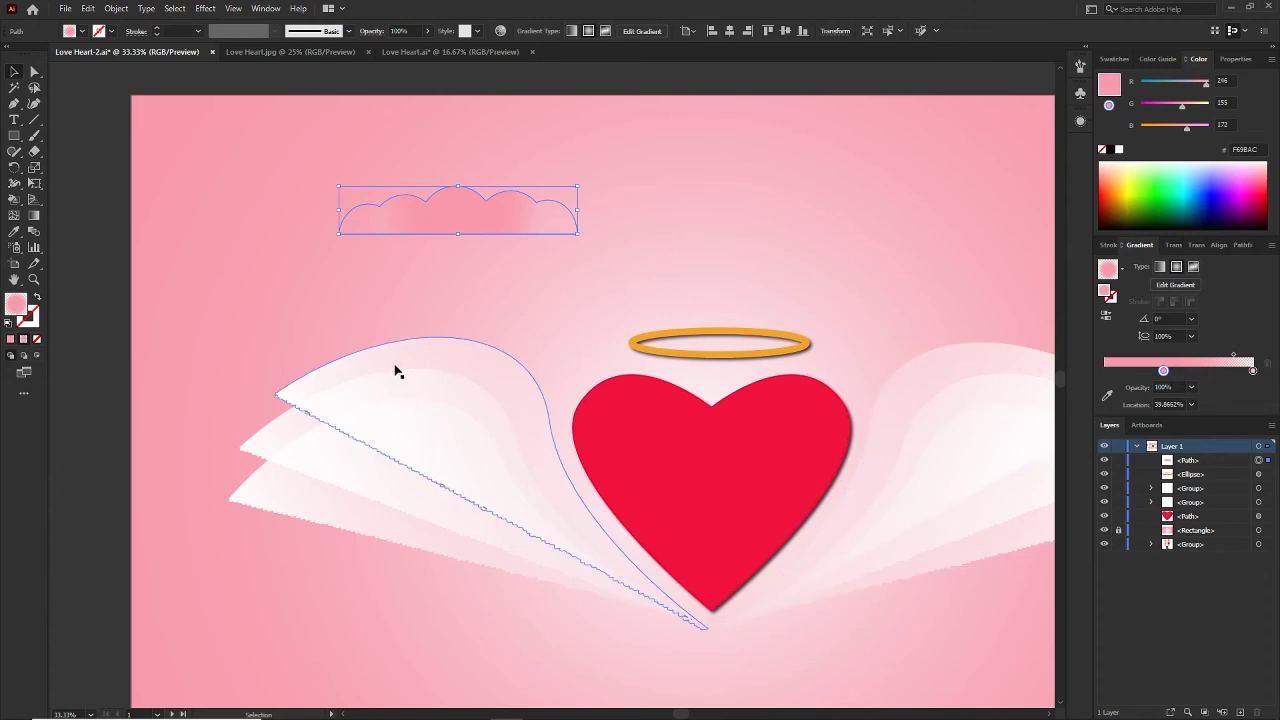
{"action": "left_click_drag", "start_coordinate": [320, 334], "coordinate": [832, 347]}
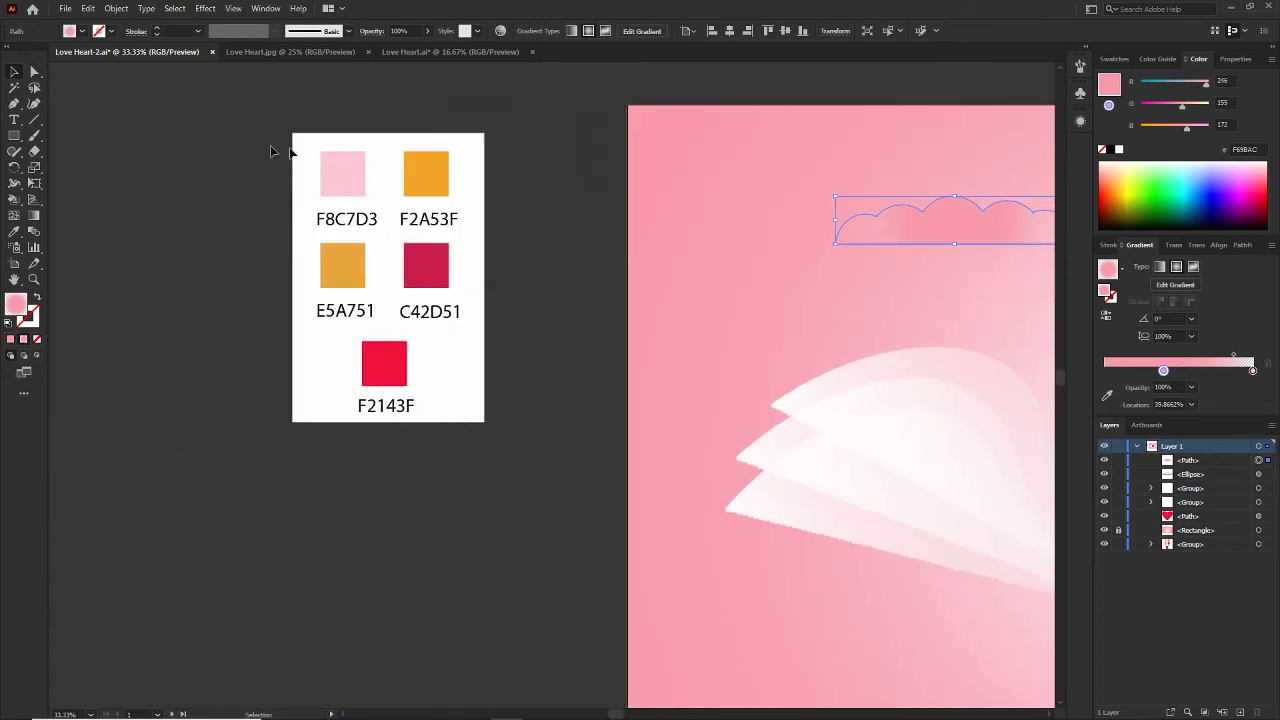
{"action": "left_click", "coordinate": [14, 232]}
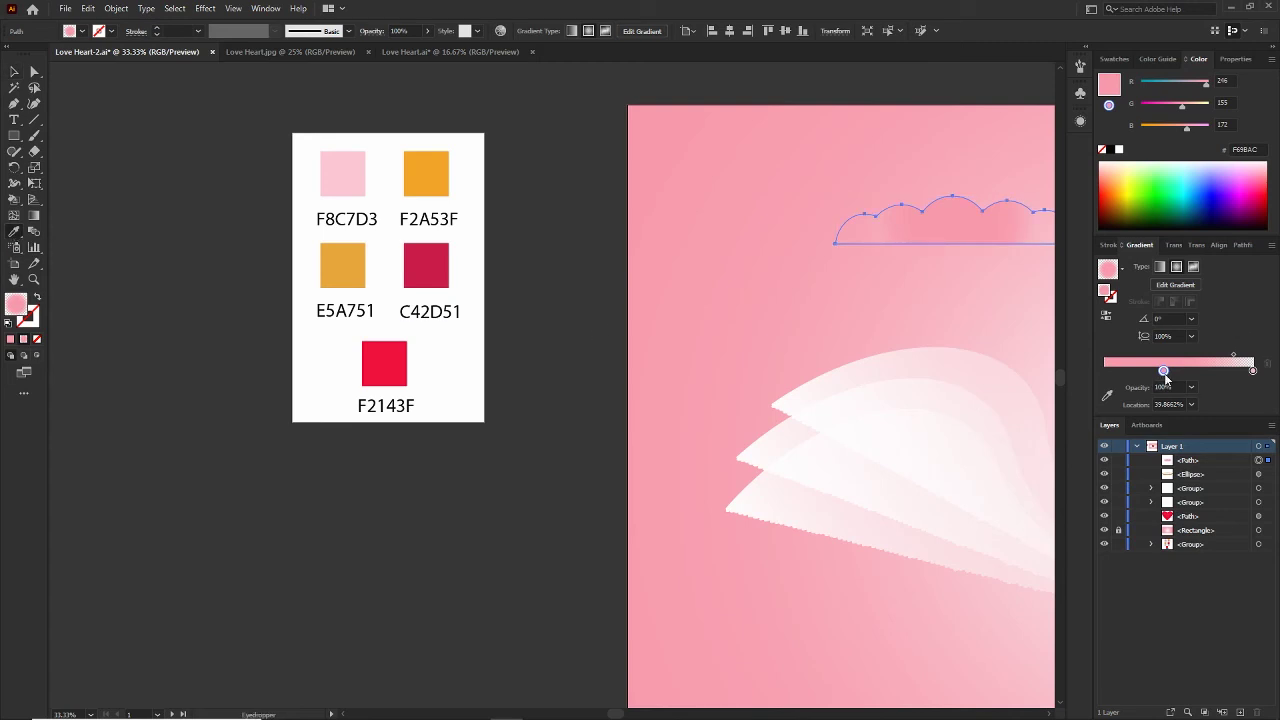
{"action": "left_click", "coordinate": [1108, 397]}
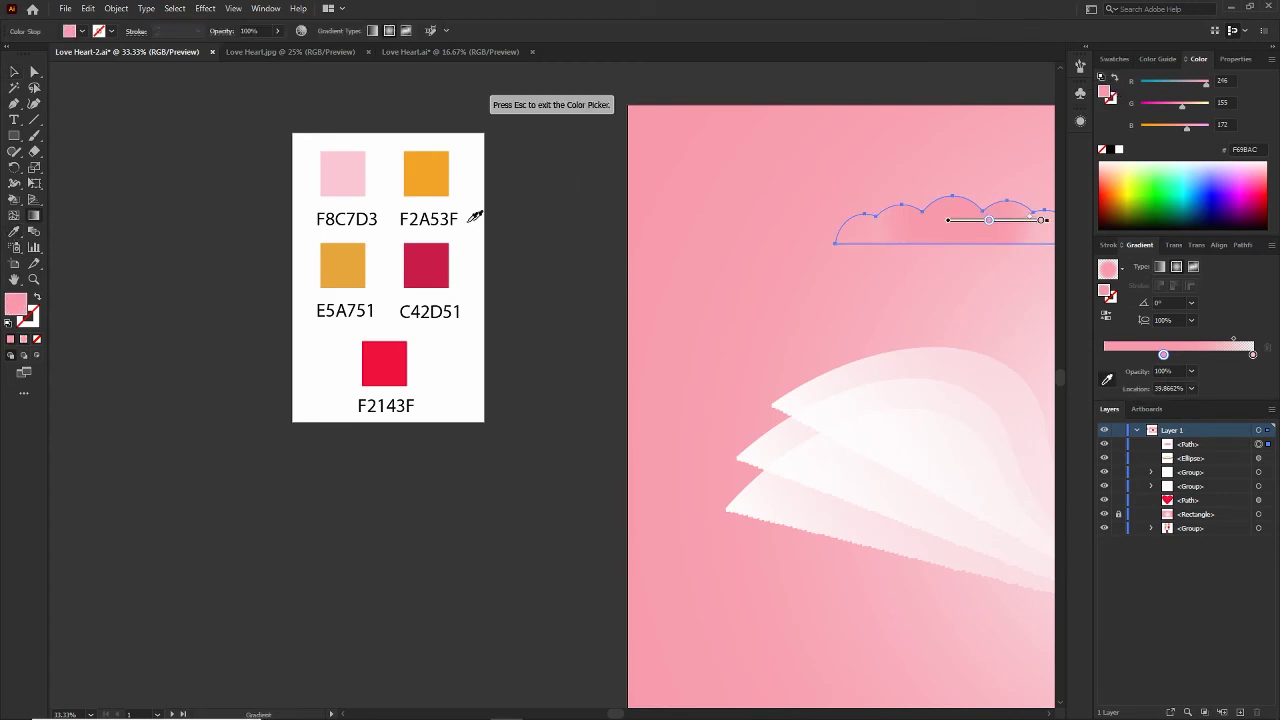
{"action": "left_click", "coordinate": [347, 170]}
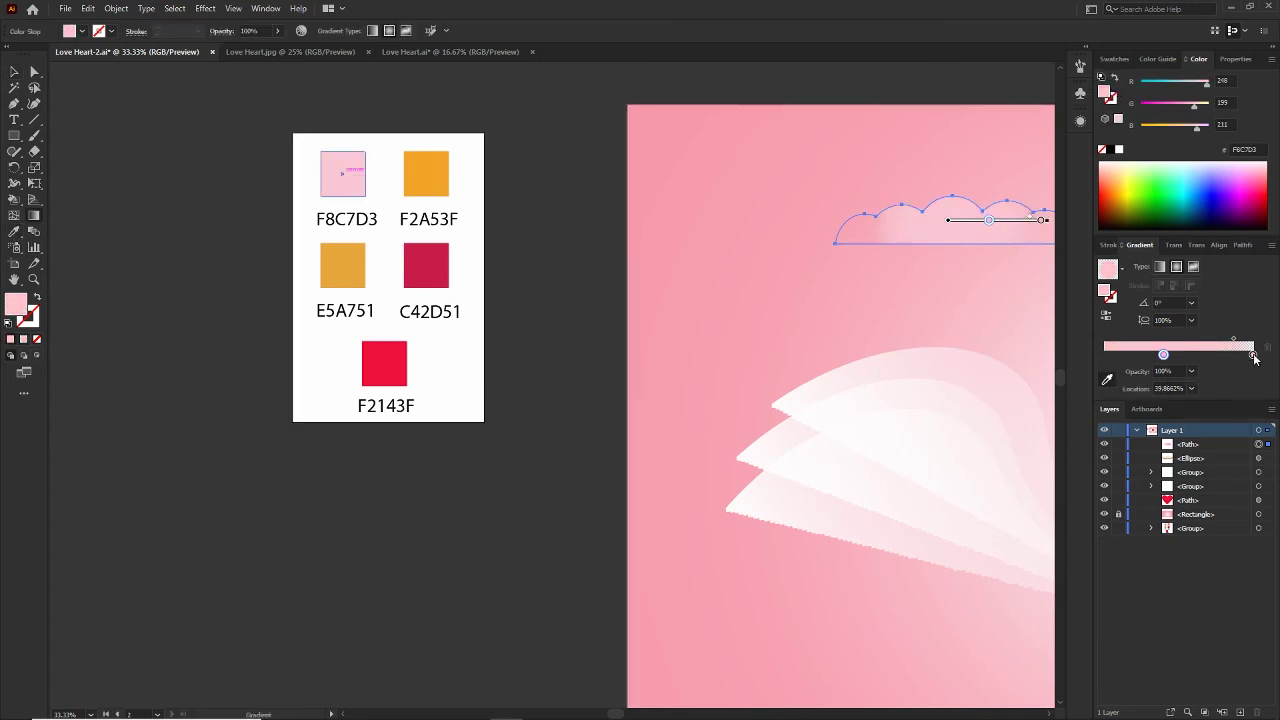
Move the cloud gradient's opaque stop to about 6.4% location and replace the end stop with a new one at about 36%
{"action": "left_click", "coordinate": [1253, 354]}
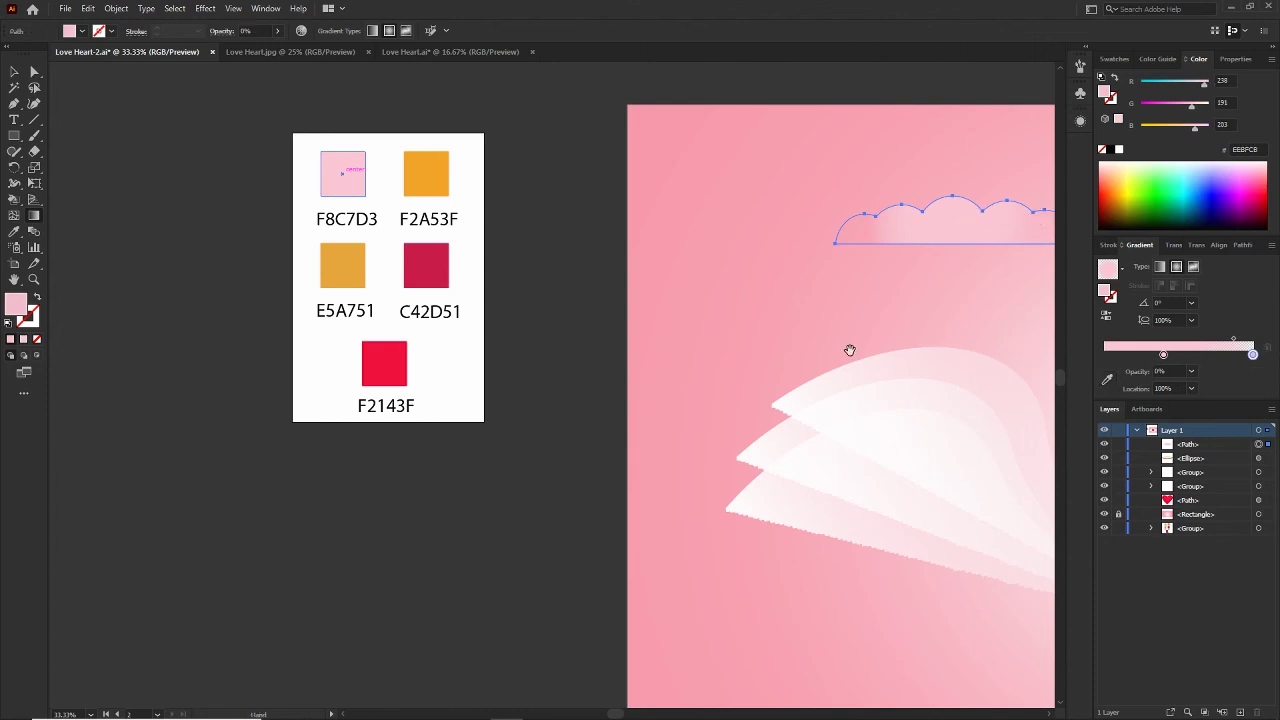
{"action": "left_click_drag", "start_coordinate": [849, 350], "coordinate": [480, 310]}
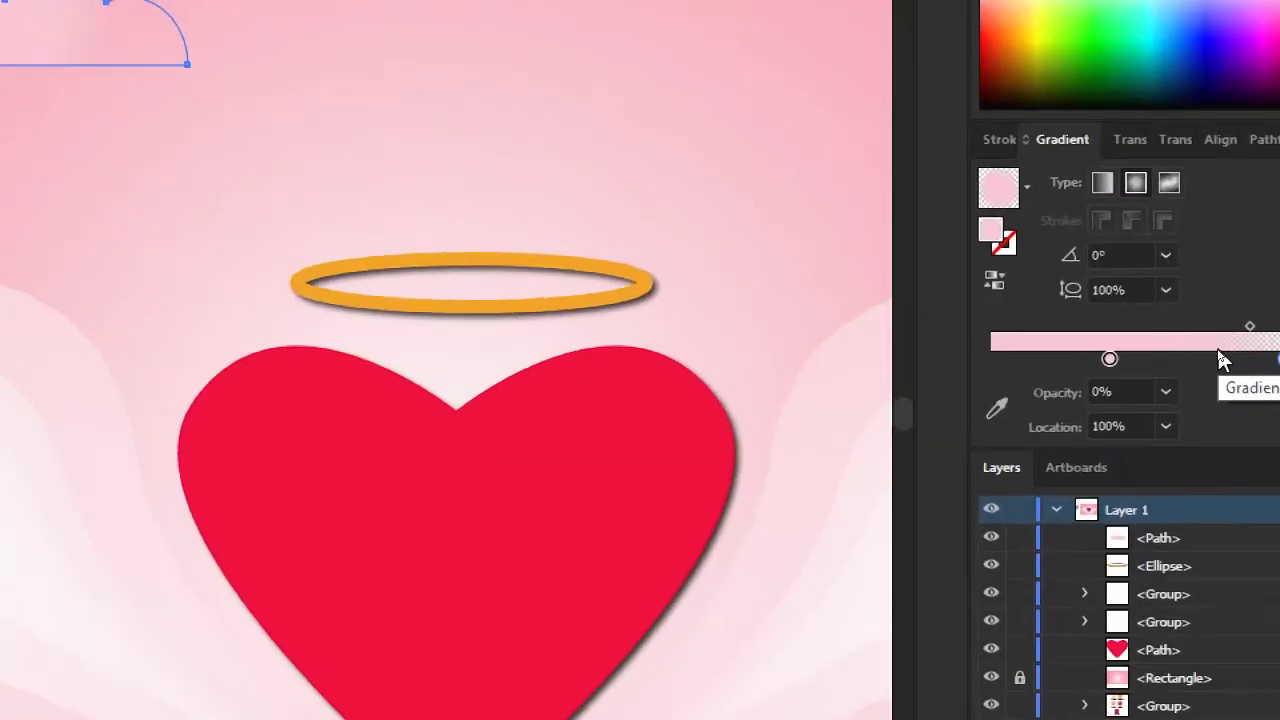
{"action": "left_click_drag", "start_coordinate": [1109, 358], "coordinate": [1009, 359]}
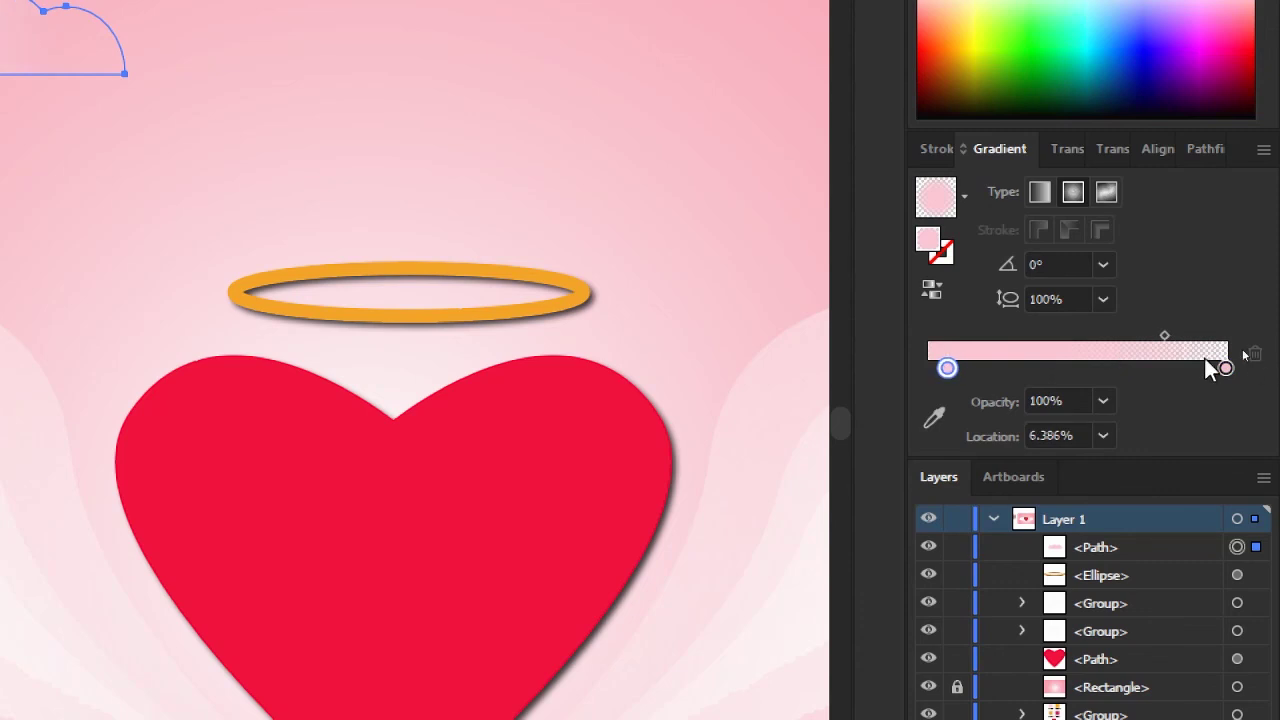
{"action": "left_click", "coordinate": [1035, 368]}
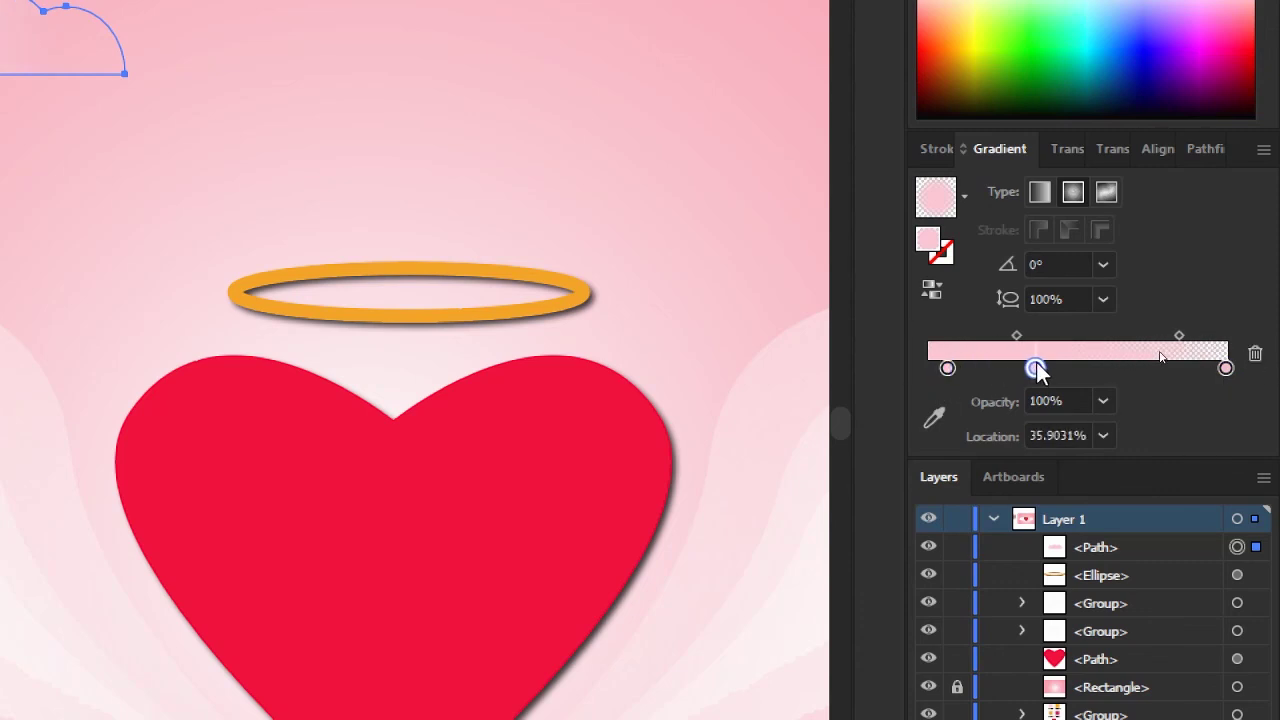
{"action": "left_click", "coordinate": [1226, 368]}
{"action": "left_click", "coordinate": [1256, 355]}
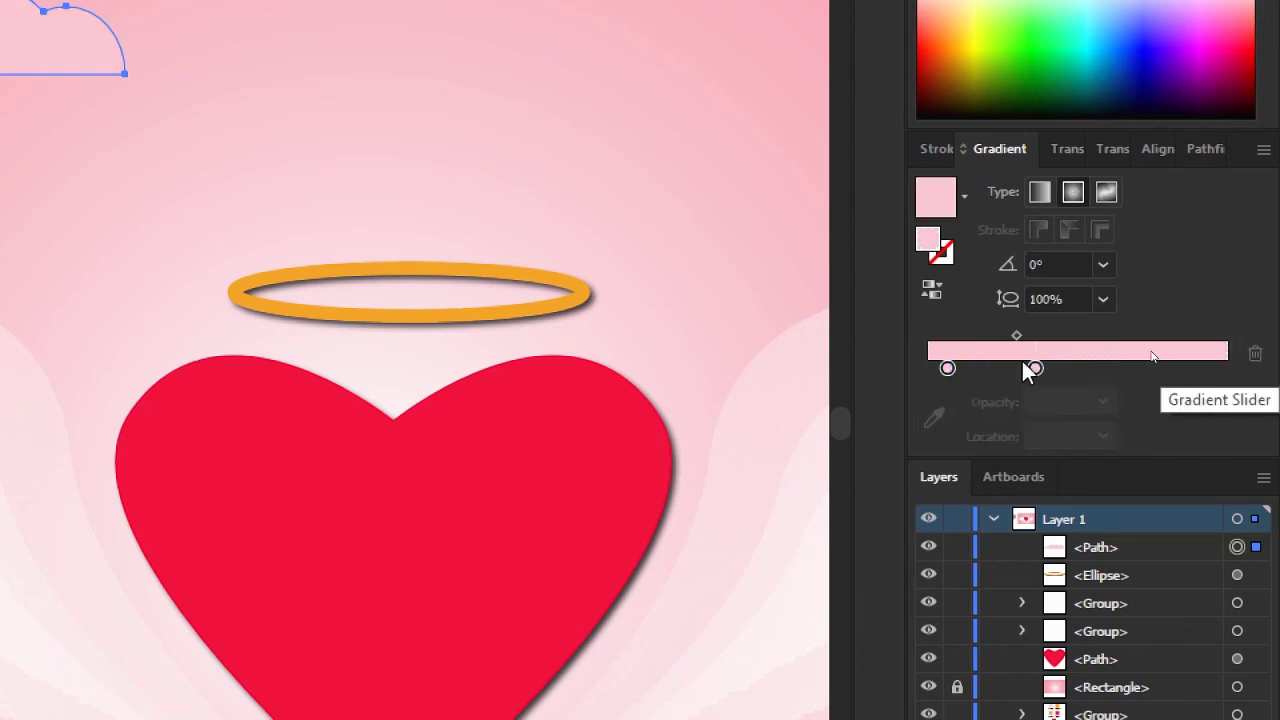
Set the new gradient stop's opacity to 0% and move it to about 62% location
{"action": "left_click", "coordinate": [1035, 368]}
{"action": "left_click", "coordinate": [1103, 401]}
{"action": "left_click", "coordinate": [1135, 426]}
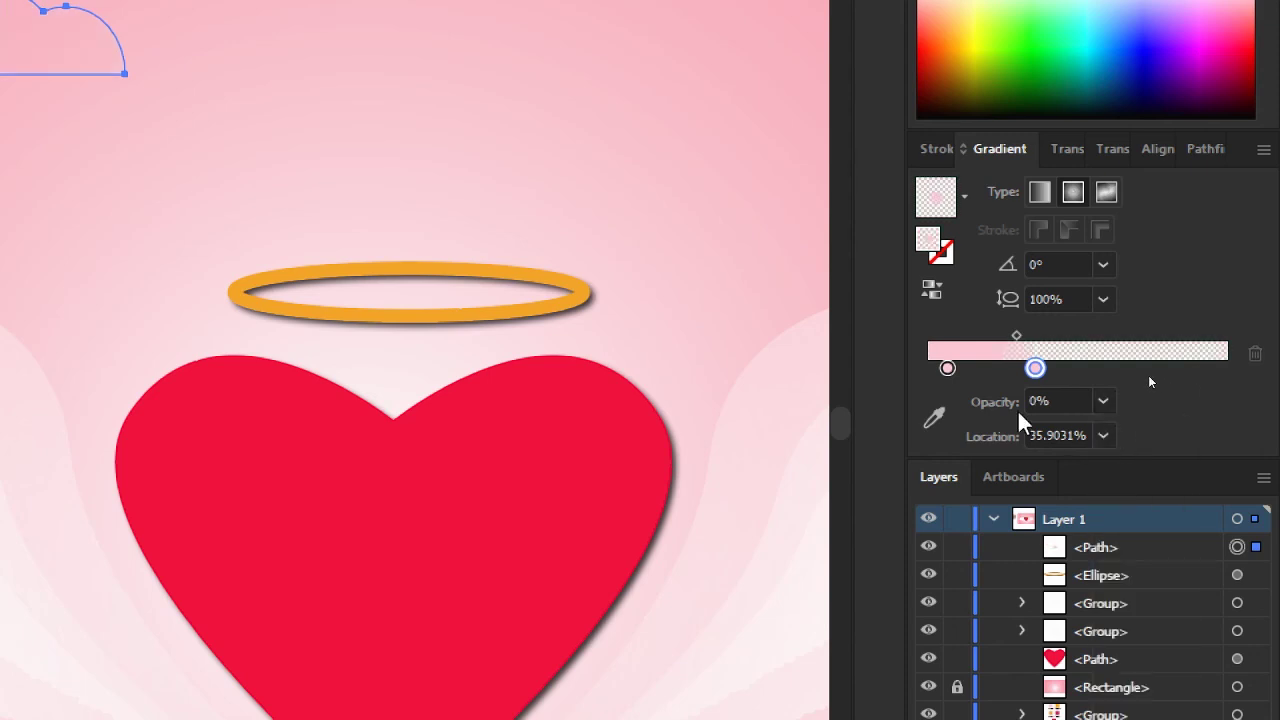
{"action": "left_click_drag", "start_coordinate": [1035, 368], "coordinate": [1113, 368]}
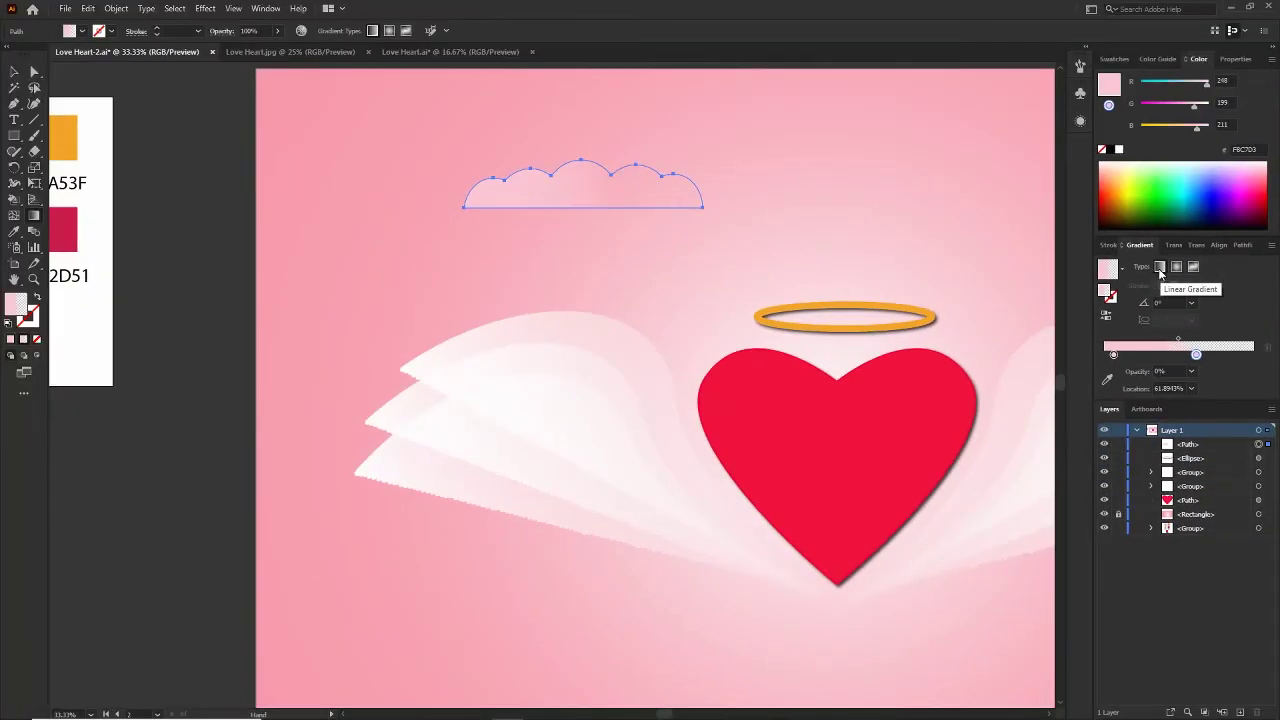
Make the cloud's gradient linear, fading downward at about -91°, with the transparent stop at about 70% location
{"action": "left_click", "coordinate": [1160, 267]}
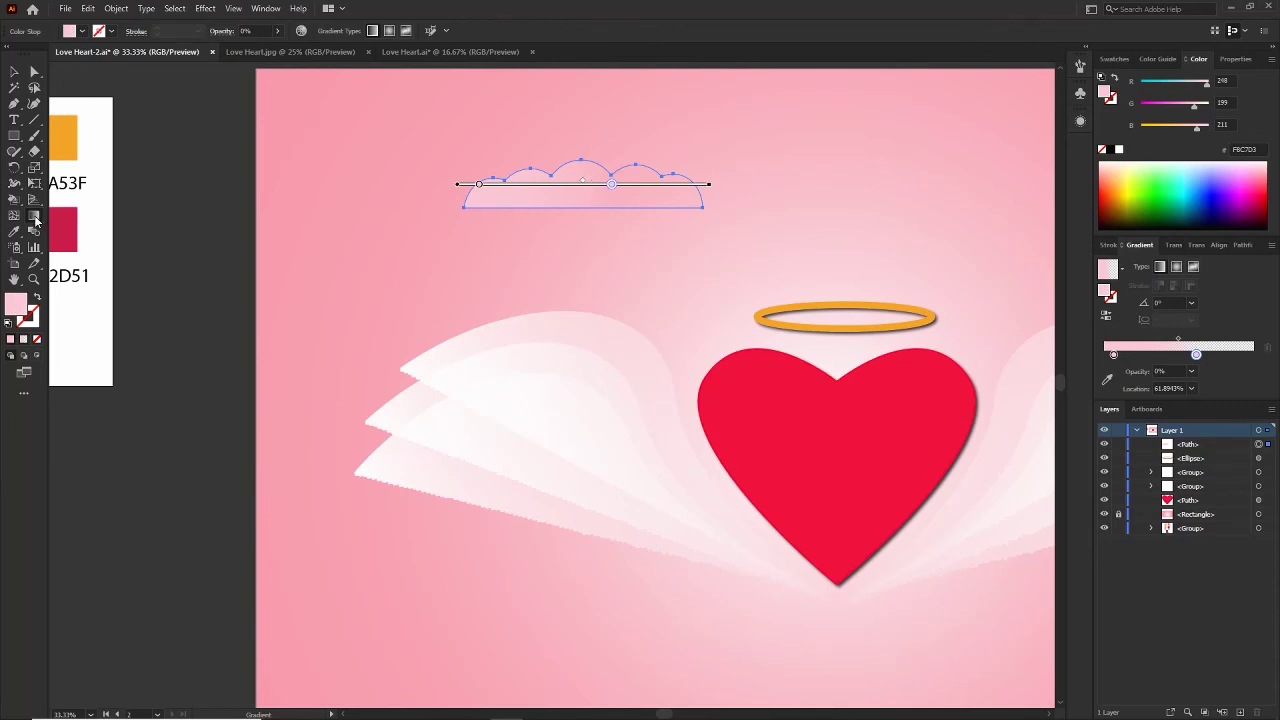
{"action": "mouse_move", "coordinate": [587, 131]}
{"action": "left_mouse_down"}
{"action": "mouse_move", "coordinate": [581, 270]}
{"action": "mouse_move", "coordinate": [582, 252]}
{"action": "left_mouse_up"}
{"action": "left_click_drag", "start_coordinate": [584, 205], "coordinate": [582, 210]}
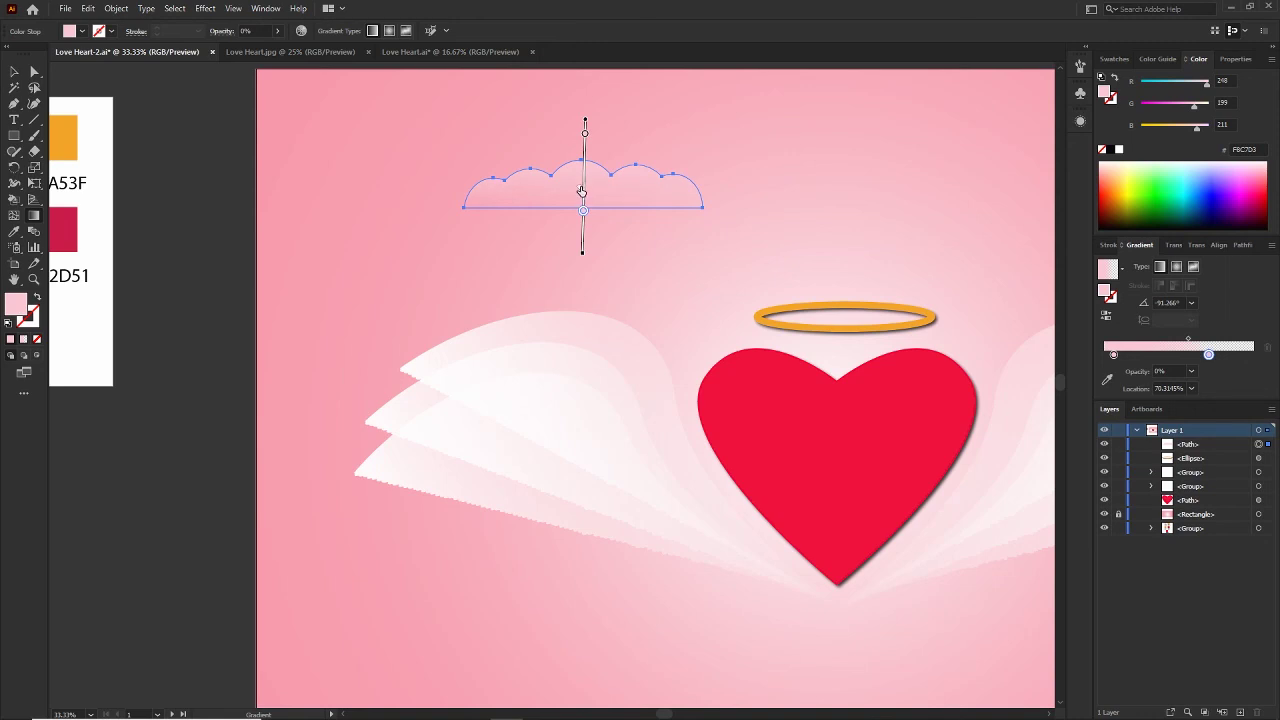
{"action": "left_click", "coordinate": [12, 74]}
{"action": "left_click", "coordinate": [274, 189]}
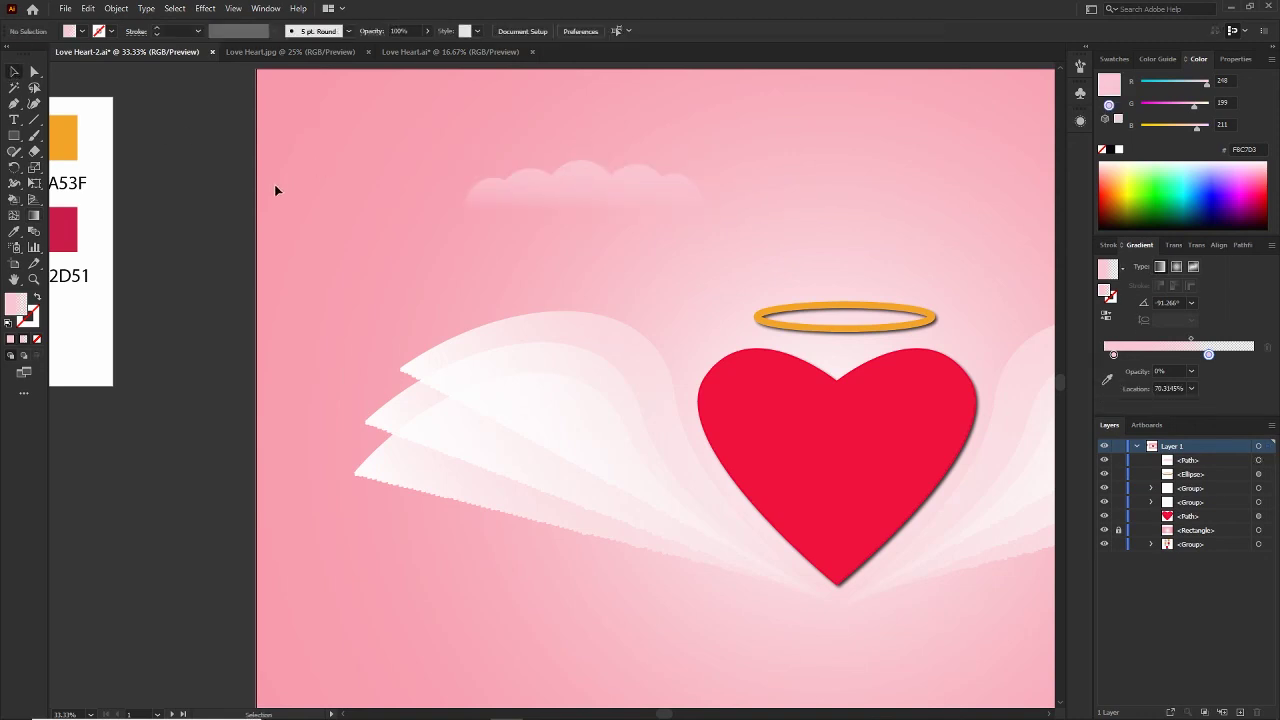
Duplicate the faded cloud into eight overlapping clouds staggered in a band above the halo and wings
{"action": "key", "text": "ctrl+minus"}
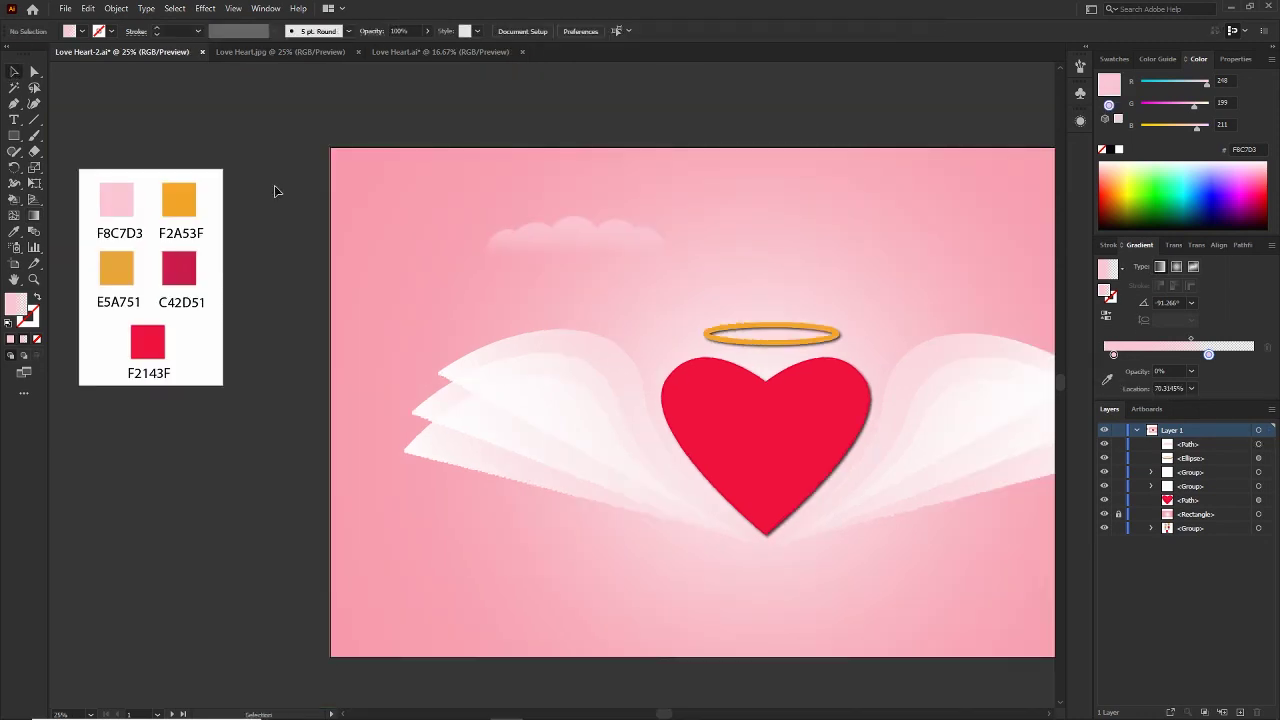
{"action": "left_click_drag", "start_coordinate": [674, 263], "coordinate": [475, 265]}
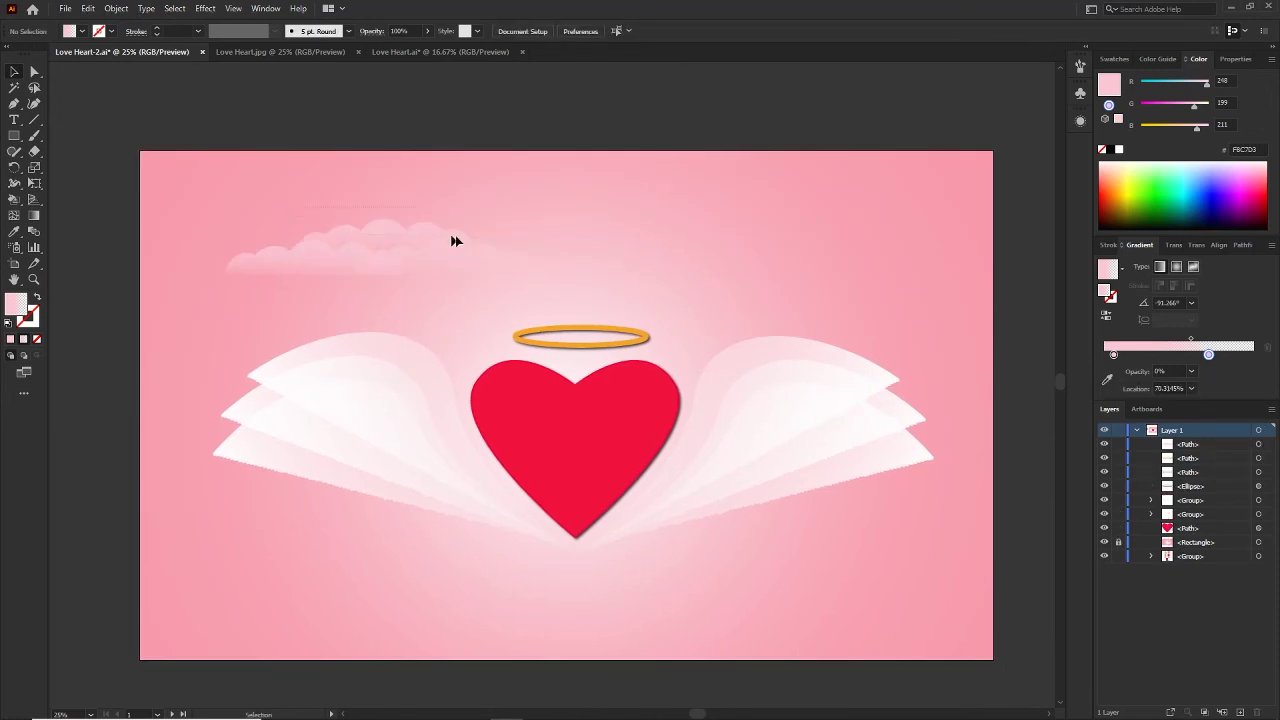
{"action": "left_click_drag", "start_coordinate": [500, 208], "coordinate": [694, 231]}
{"action": "left_click", "coordinate": [640, 149]}
{"action": "left_click", "coordinate": [651, 134]}
{"action": "left_click_drag", "start_coordinate": [594, 259], "coordinate": [730, 255]}
{"action": "left_click", "coordinate": [317, 229]}
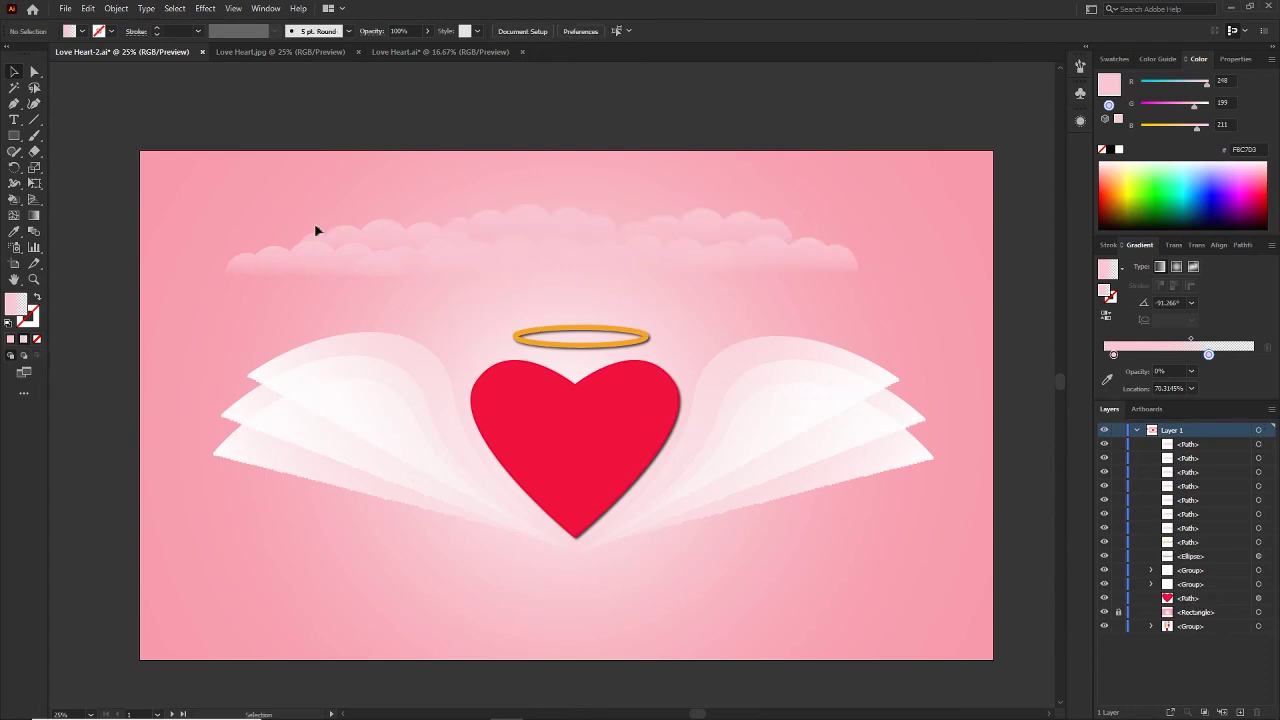
Shift the outermost clouds at both ends of the band slightly downward
{"action": "left_click_drag", "start_coordinate": [271, 220], "coordinate": [762, 261]}
{"action": "left_click_drag", "start_coordinate": [789, 261], "coordinate": [794, 260]}
{"action": "left_click", "coordinate": [711, 117]}
{"action": "key", "text": "ctrl+minus"}
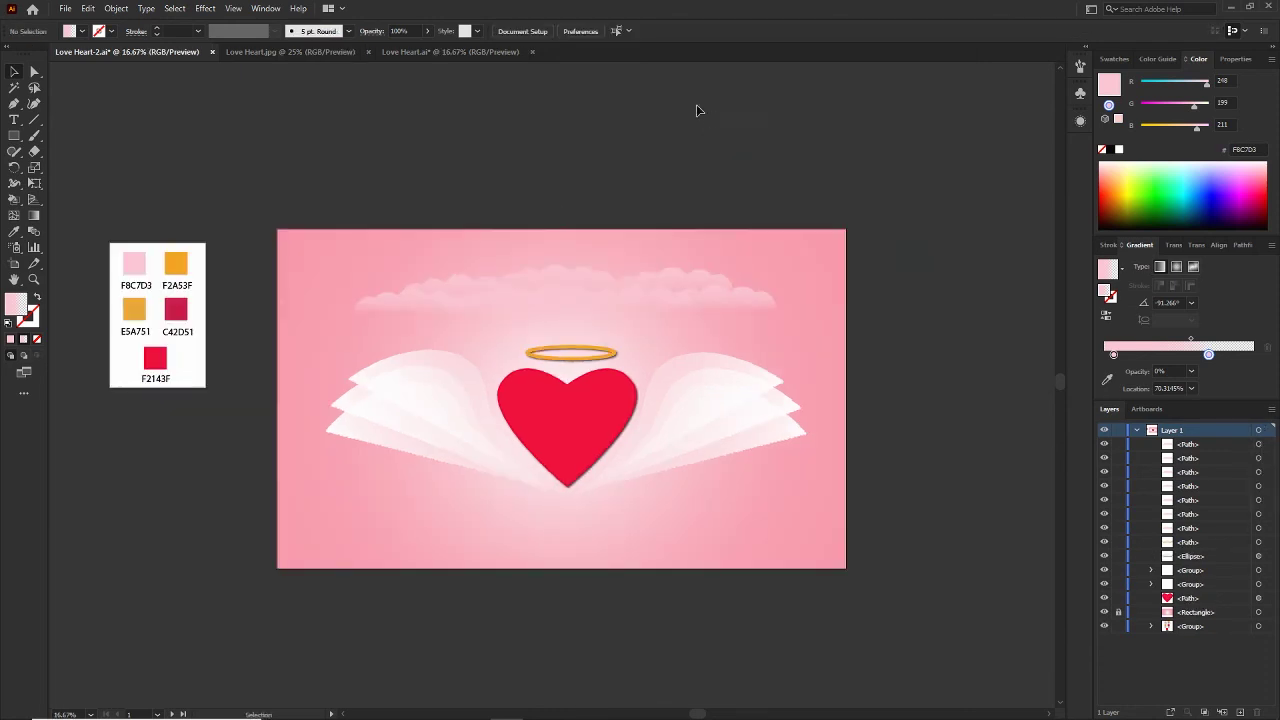
{"action": "left_click_drag", "start_coordinate": [410, 304], "coordinate": [410, 313]}
{"action": "left_click_drag", "start_coordinate": [748, 306], "coordinate": [744, 312]}
{"action": "left_click", "coordinate": [775, 191]}
Stretch the whole cloud band above the halo to about 2730 px wide and 411 px tall
{"action": "left_click_drag", "start_coordinate": [352, 279], "coordinate": [788, 332]}
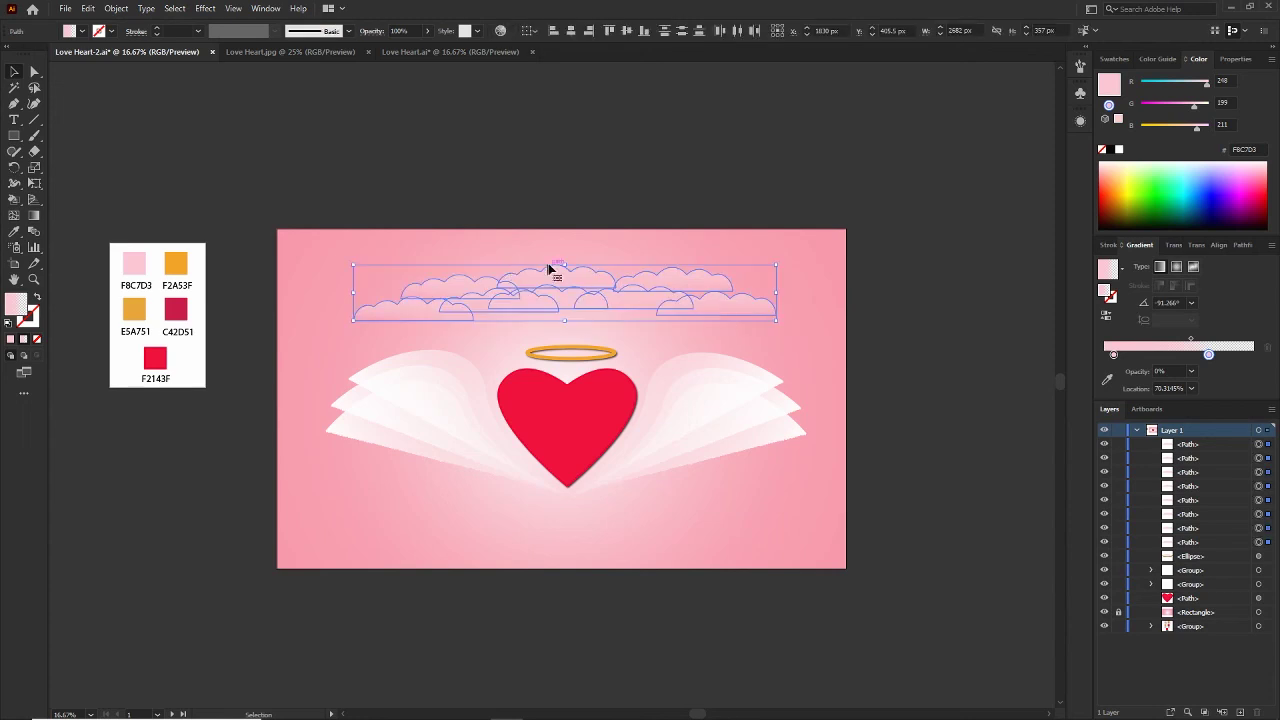
{"action": "left_click_drag", "start_coordinate": [564, 265], "coordinate": [565, 261]}
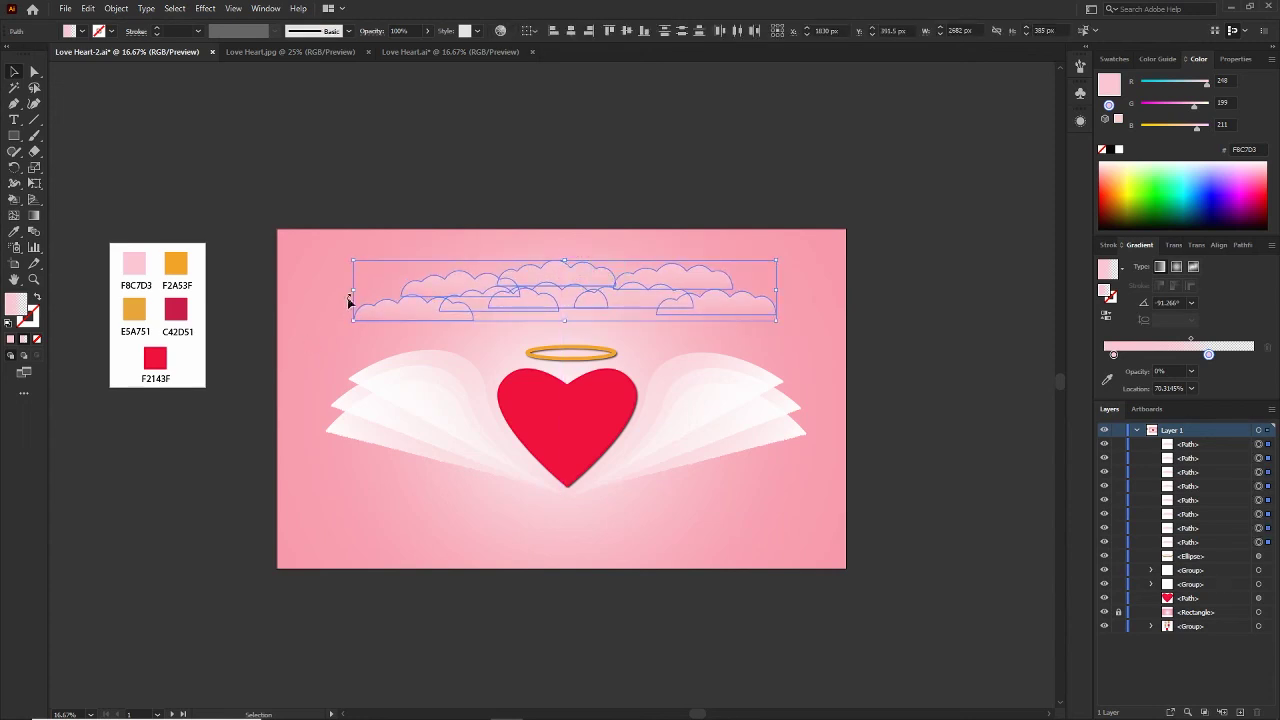
{"action": "left_click_drag", "start_coordinate": [349, 302], "coordinate": [346, 288]}
{"action": "left_click_drag", "start_coordinate": [559, 323], "coordinate": [559, 321]}
{"action": "left_click", "coordinate": [660, 194]}
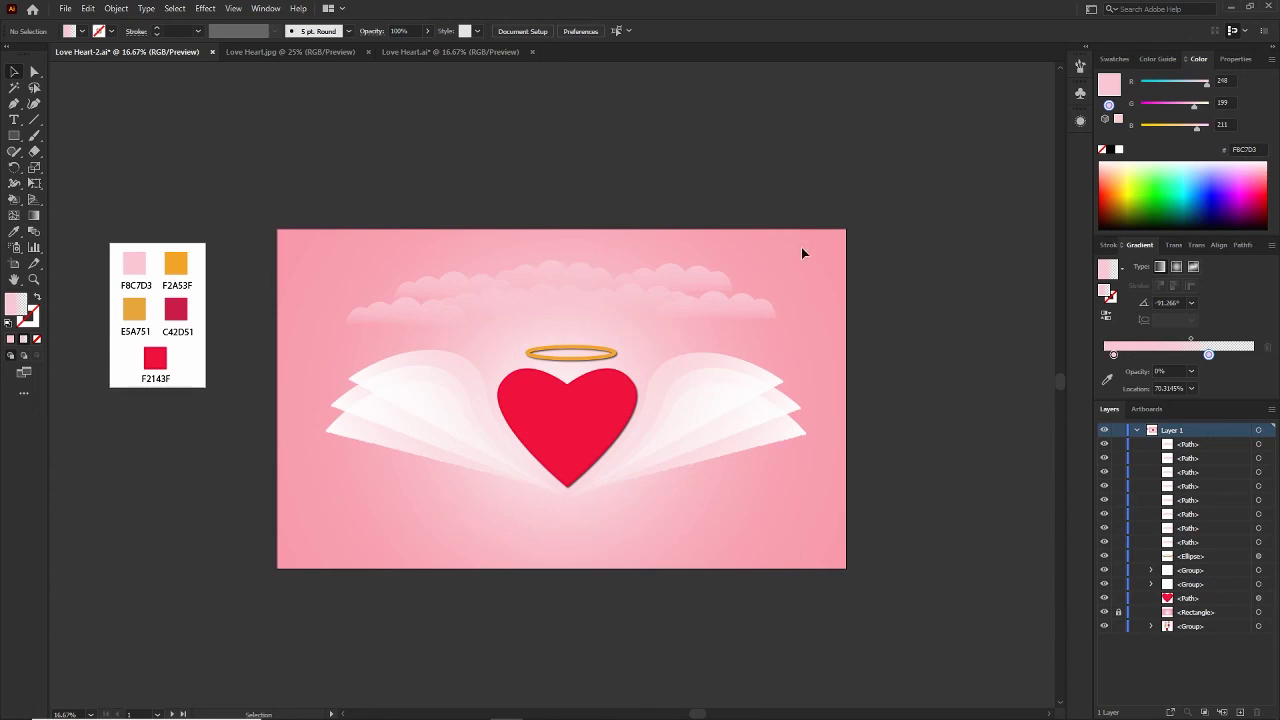
Duplicate clouds into the artboard's lower-left and lower-right corners, arranging an overlapping pair beneath each wing
{"action": "left_click_drag", "start_coordinate": [725, 280], "coordinate": [428, 531]}
{"action": "left_click_drag", "start_coordinate": [330, 500], "coordinate": [414, 534]}
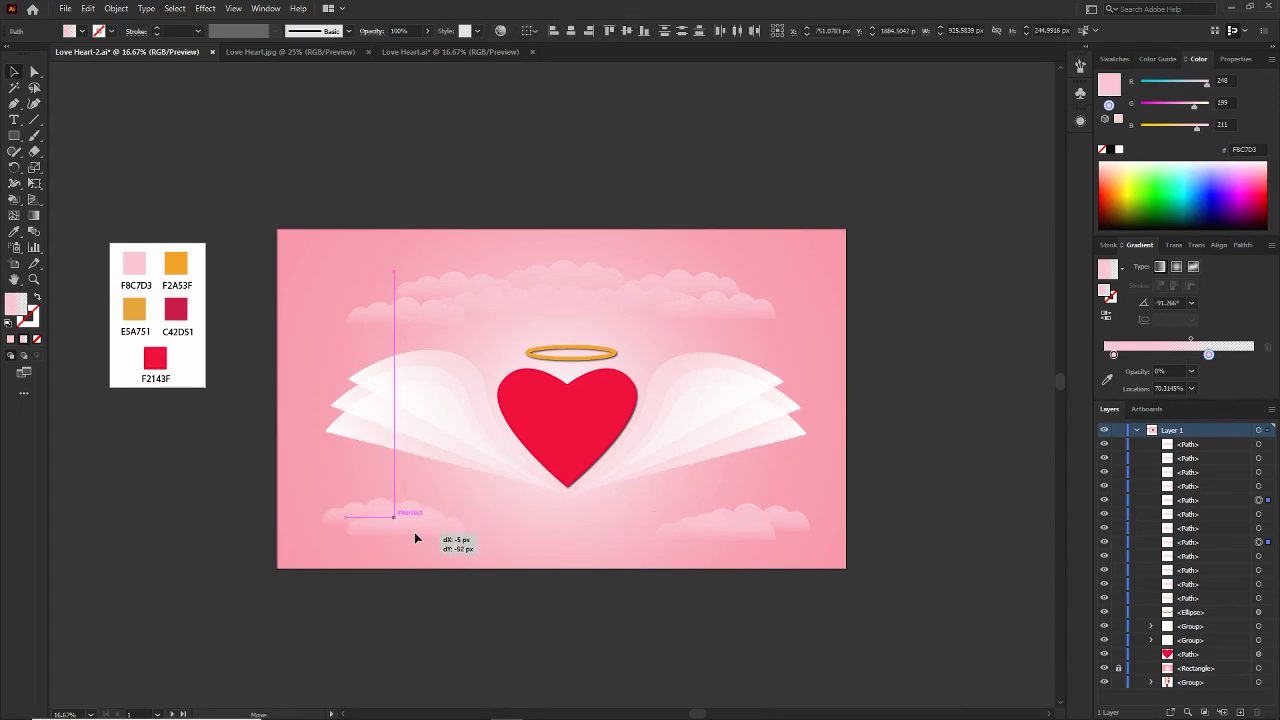
{"action": "left_click", "coordinate": [690, 520], "text": "shift"}
{"action": "left_click_drag", "start_coordinate": [657, 515], "coordinate": [759, 529]}
{"action": "left_click", "coordinate": [935, 441]}
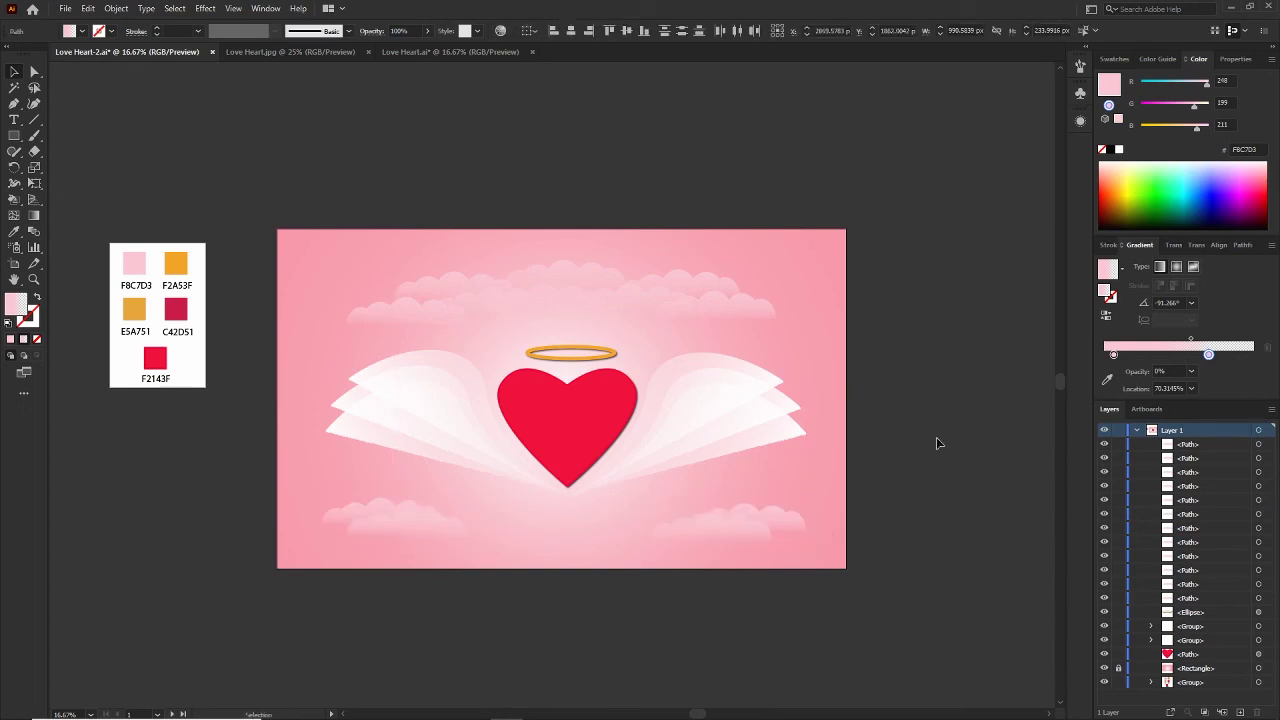
Set the blend mode of all eight clouds in the upper band to Soft Light
{"action": "left_click_drag", "start_coordinate": [838, 332], "coordinate": [836, 330]}
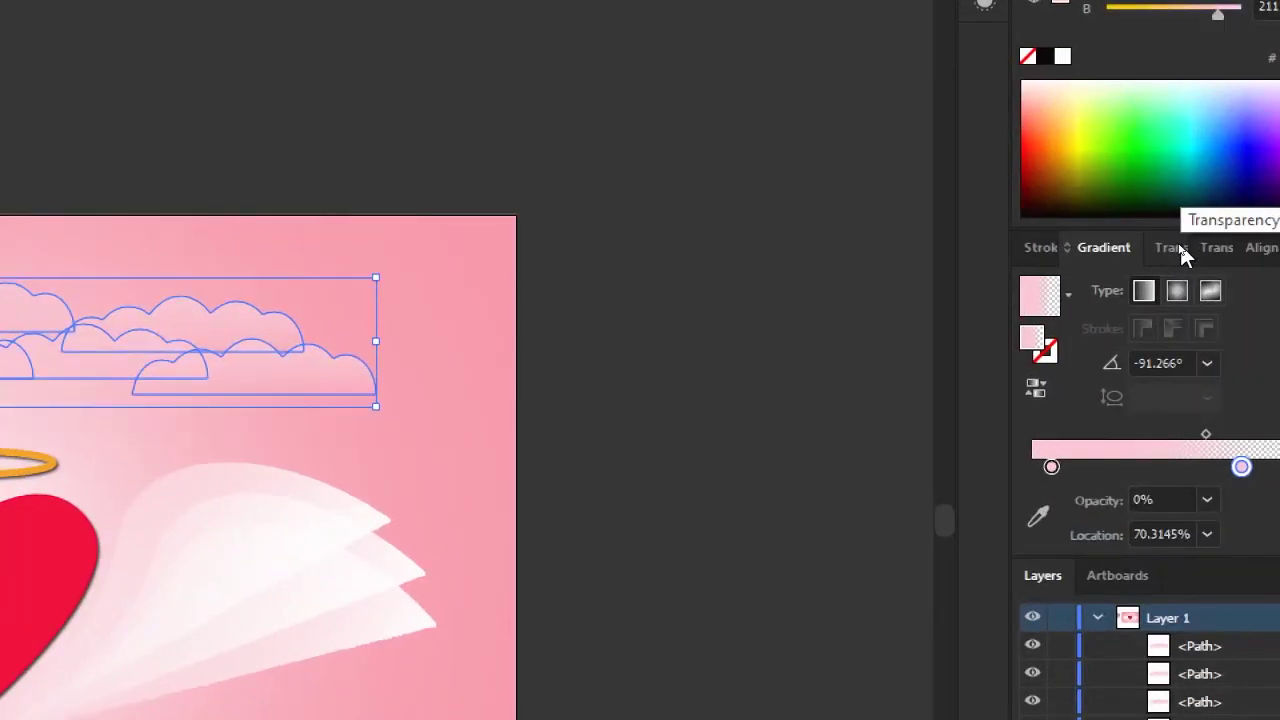
{"action": "left_click", "coordinate": [1183, 253]}
{"action": "left_click", "coordinate": [1060, 289]}
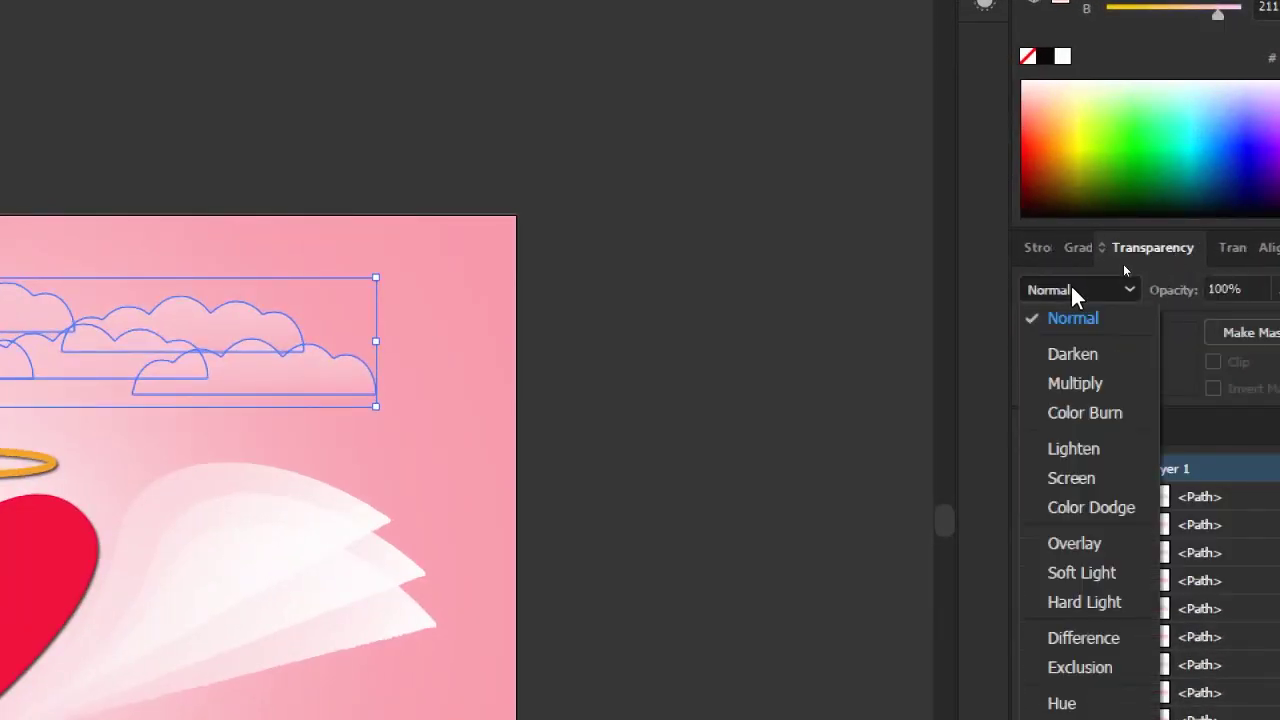
{"action": "left_click", "coordinate": [1102, 571]}
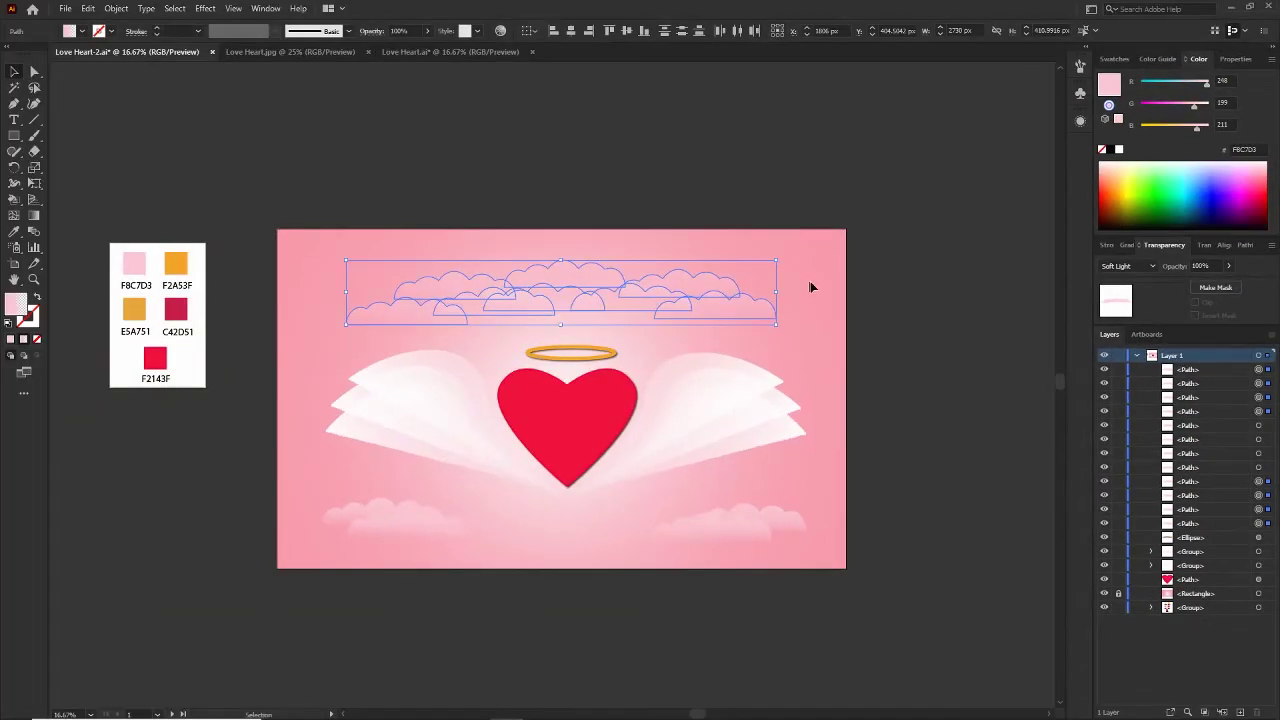
{"action": "left_click", "coordinate": [886, 276]}
Apply the Soft Light blend mode to both cloud pairs beneath the wings
{"action": "left_click", "coordinate": [395, 515]}
{"action": "left_click", "coordinate": [1138, 266]}
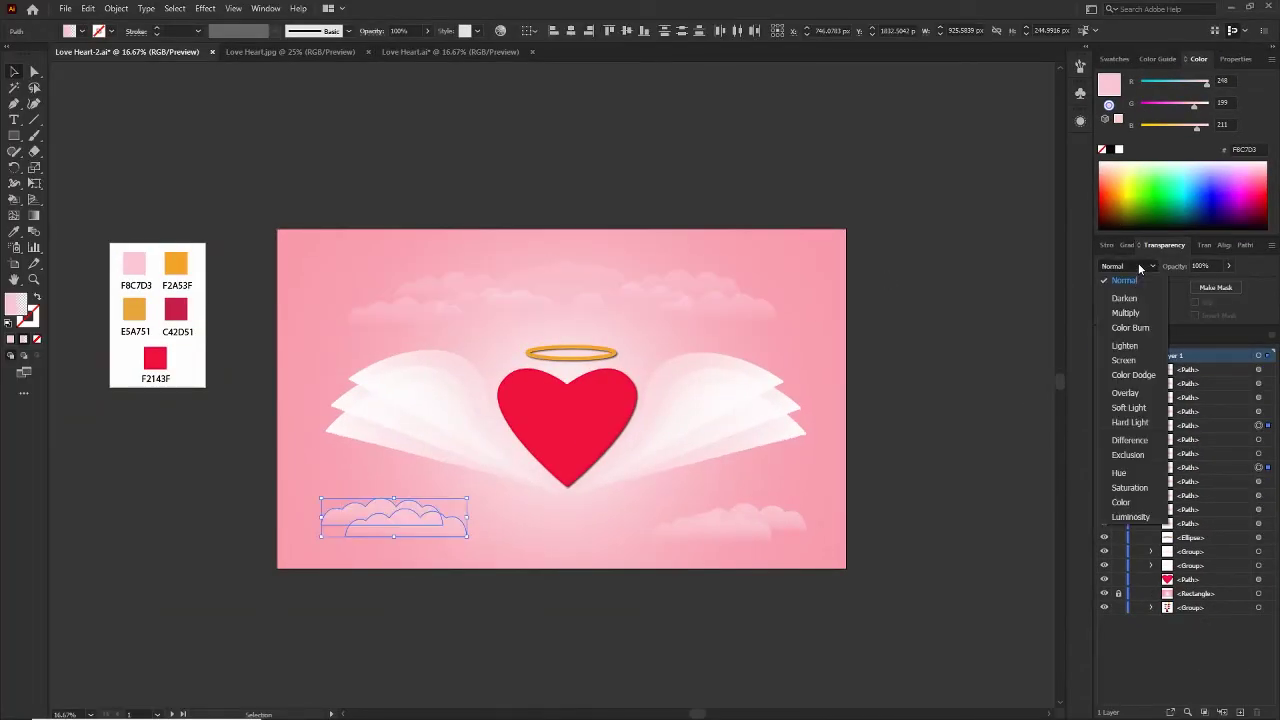
{"action": "left_click", "coordinate": [1128, 408]}
{"action": "left_click", "coordinate": [667, 556]}
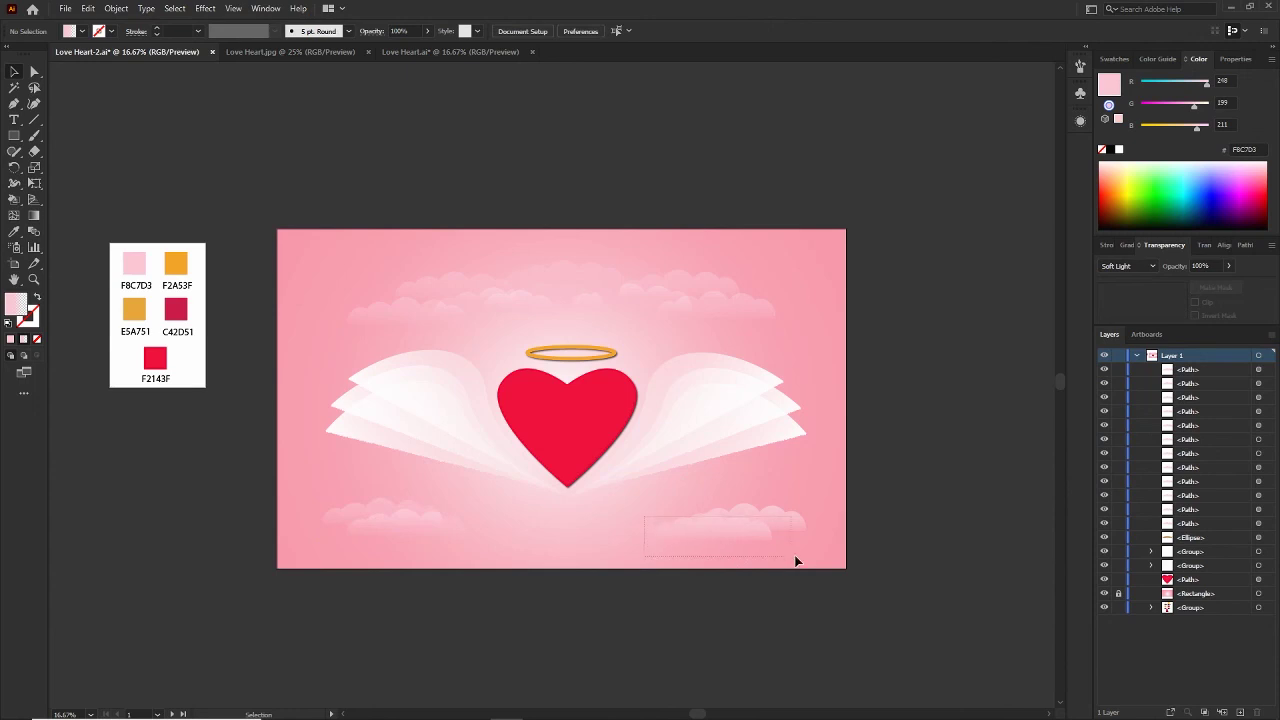
{"action": "left_click_drag", "start_coordinate": [797, 561], "coordinate": [799, 562]}
{"action": "left_click", "coordinate": [1138, 266]}
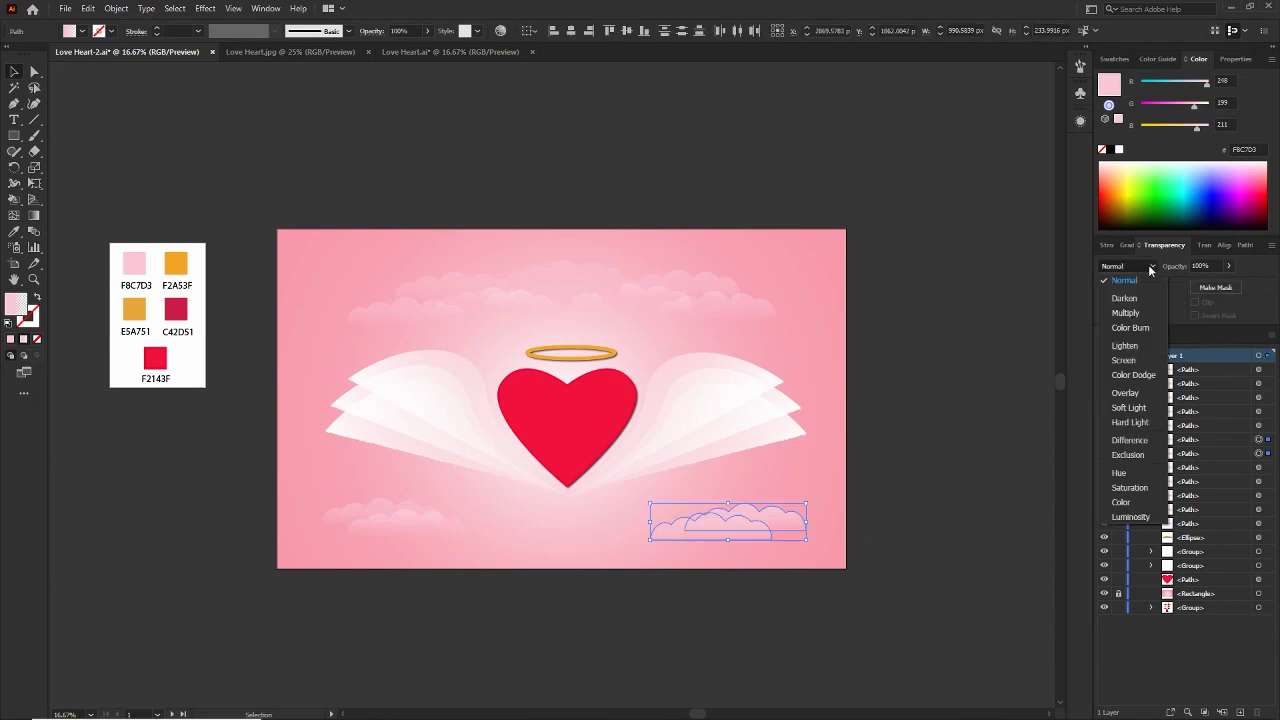
{"action": "left_click", "coordinate": [1130, 408]}
Enlarge the upper cloud band to about 461 px tall and widen it toward both sides of the artboard
{"action": "left_click", "coordinate": [373, 268]}
{"action": "left_click_drag", "start_coordinate": [788, 320], "coordinate": [788, 321]}
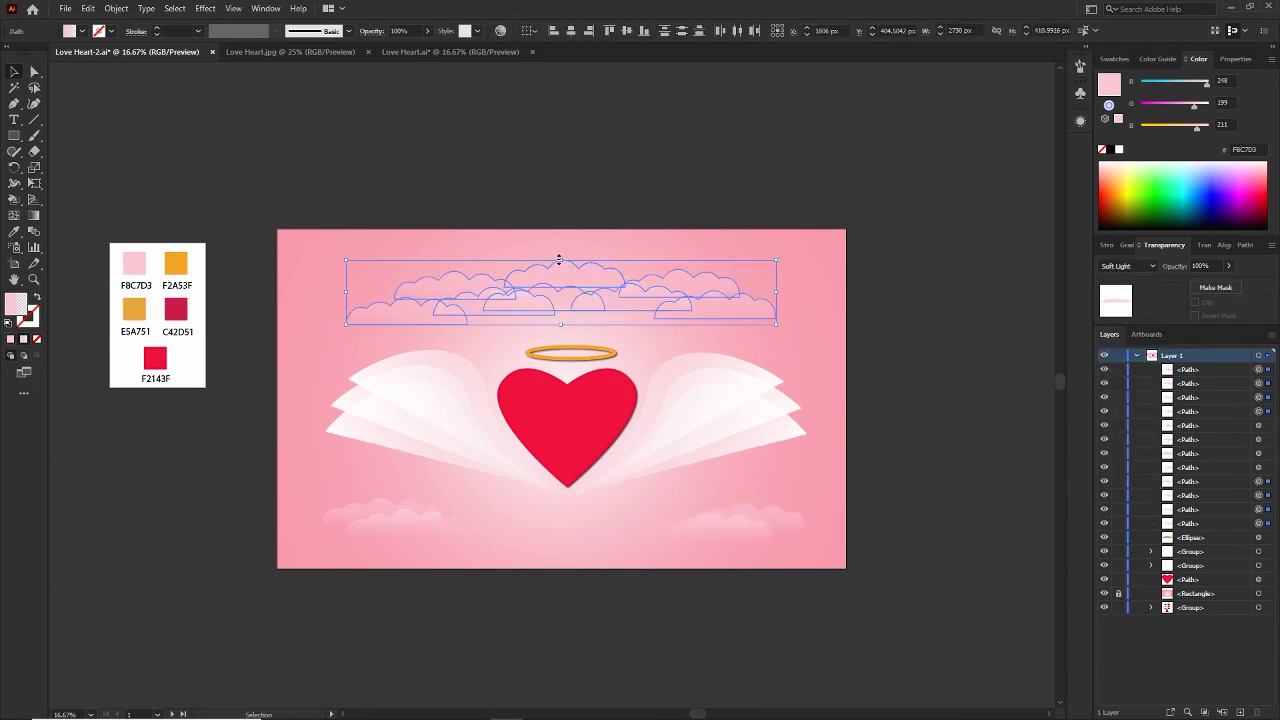
{"action": "mouse_move", "coordinate": [342, 293]}
{"action": "left_mouse_down"}
{"action": "mouse_move", "coordinate": [777, 315]}
{"action": "mouse_move", "coordinate": [321, 288]}
{"action": "left_mouse_up"}
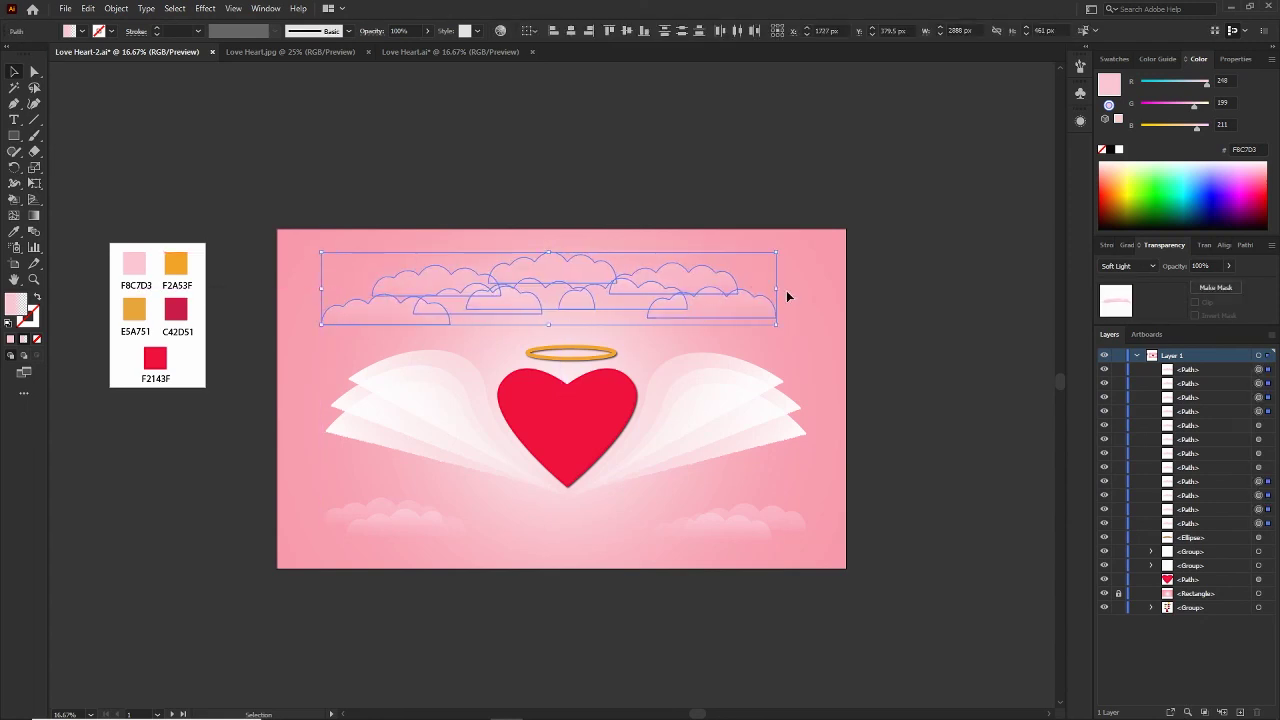
{"action": "left_click_drag", "start_coordinate": [789, 292], "coordinate": [797, 288]}
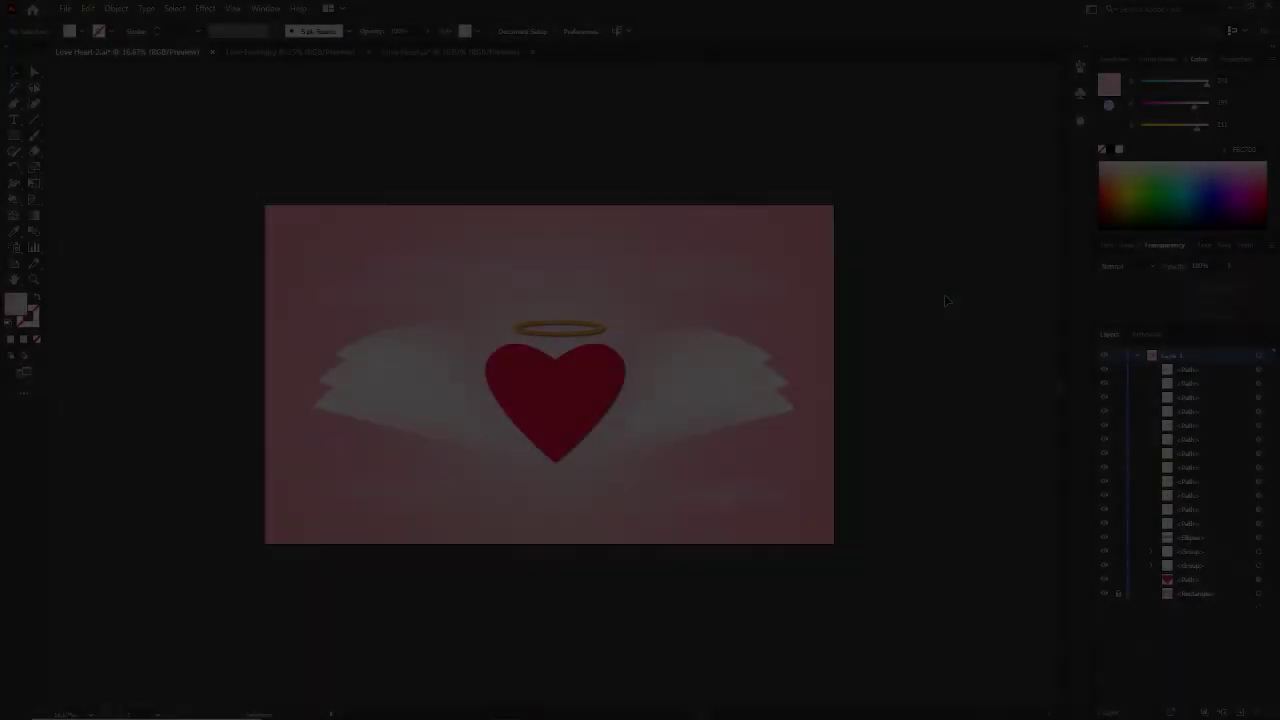